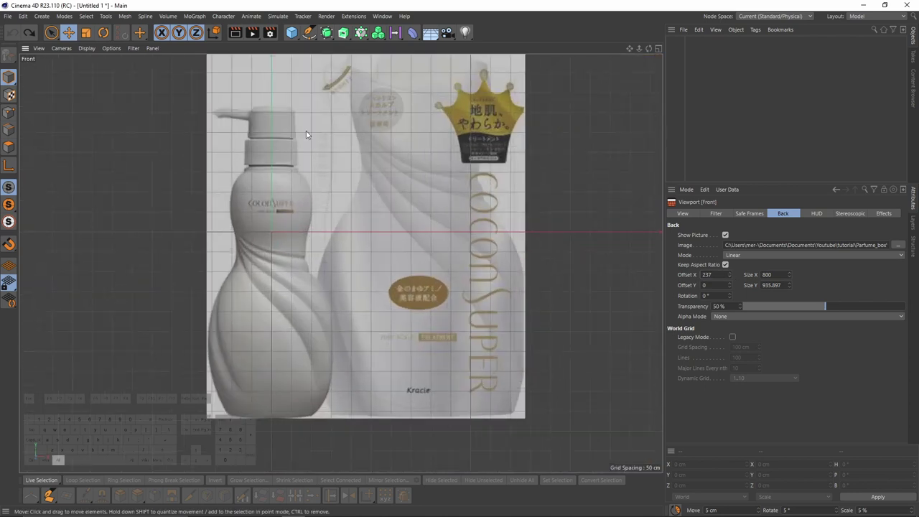
Step: Add a cylinder over the reference bottle and enlarge it to a radius of about 112 cm and a height of about 518 cm
click(292, 32)
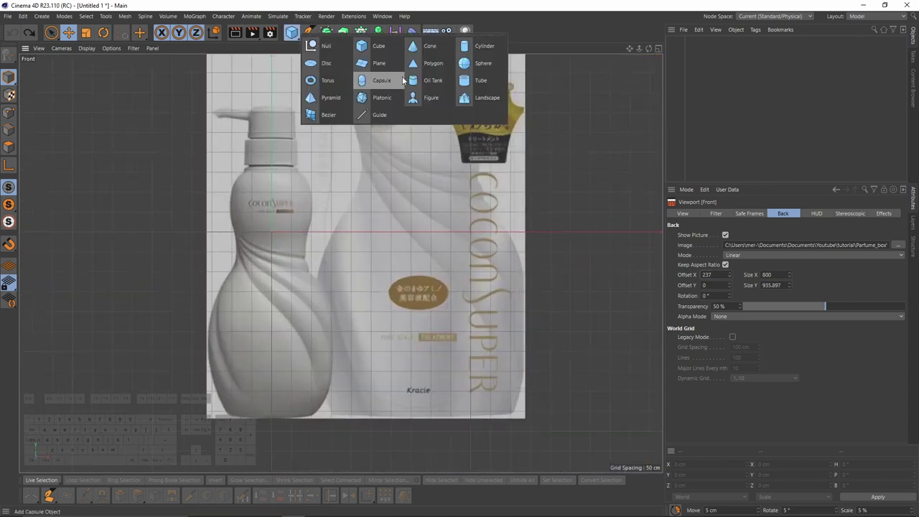
click(484, 46)
scroll(277, 144, up, 2)
alt+middle_drag(314, 207, 262, 135)
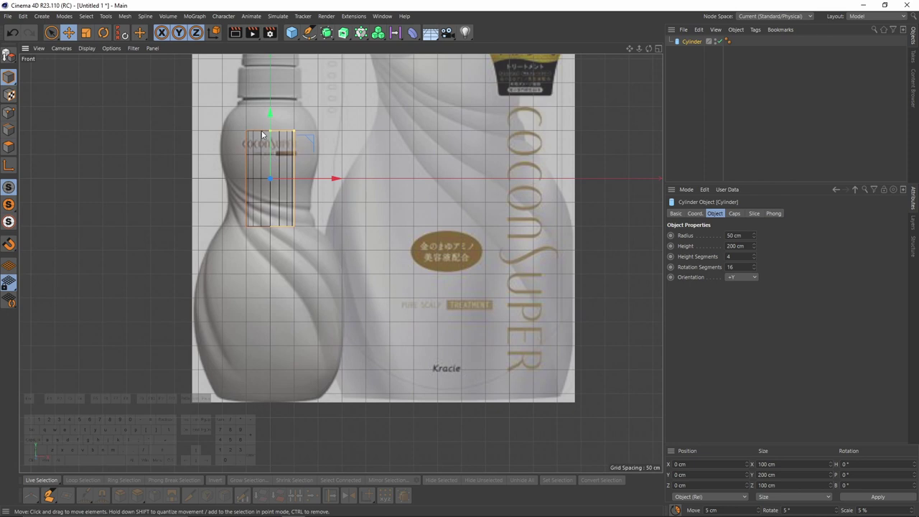
drag(294, 131, 323, 123)
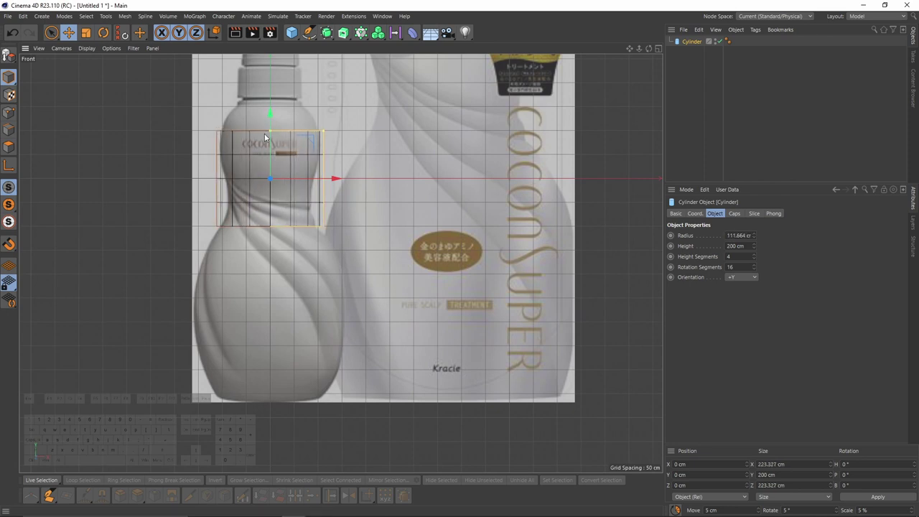
drag(270, 133, 275, 54)
alt+right_drag(297, 137, 286, 141)
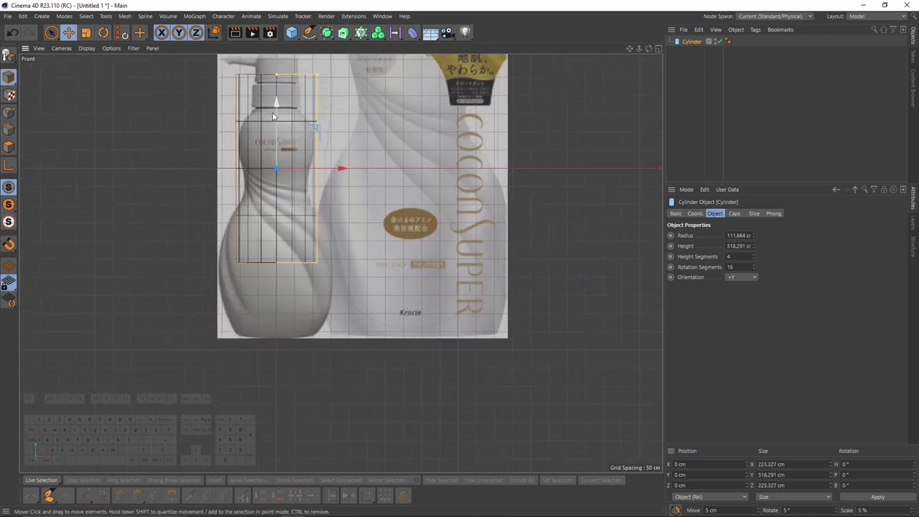
Step: Fit the cylinder over the bottle body below the pump, with a radius of about 156 cm and a height of about 622 cm
drag(275, 117, 287, 186)
drag(277, 144, 277, 128)
drag(277, 173, 277, 158)
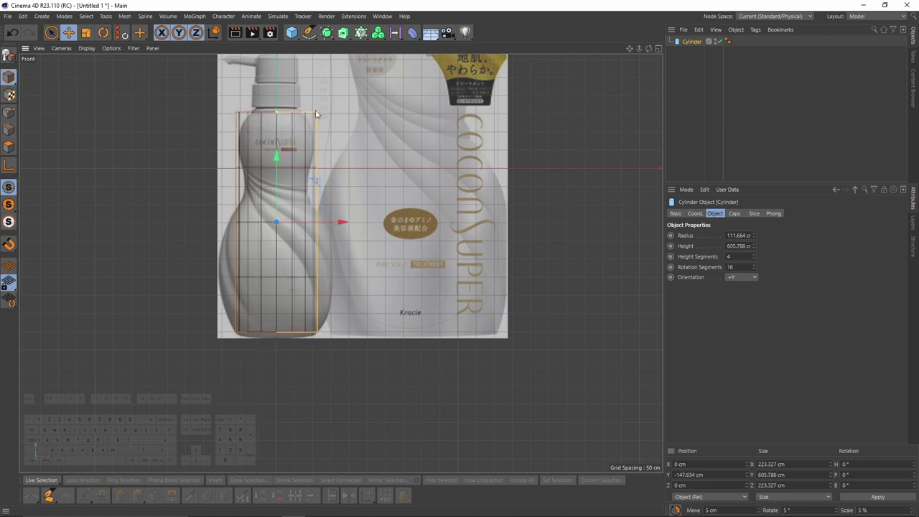
drag(318, 113, 333, 116)
drag(278, 112, 278, 108)
drag(278, 163, 277, 166)
alt+middle_drag(278, 166, 285, 188)
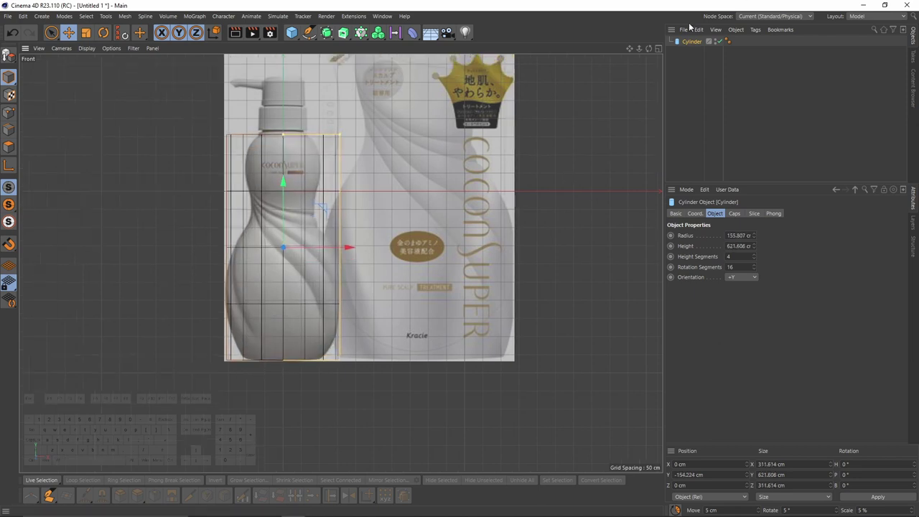
Step: Set the cylinder's rotation segments to 24
click(740, 266)
text(23)
key(Return)
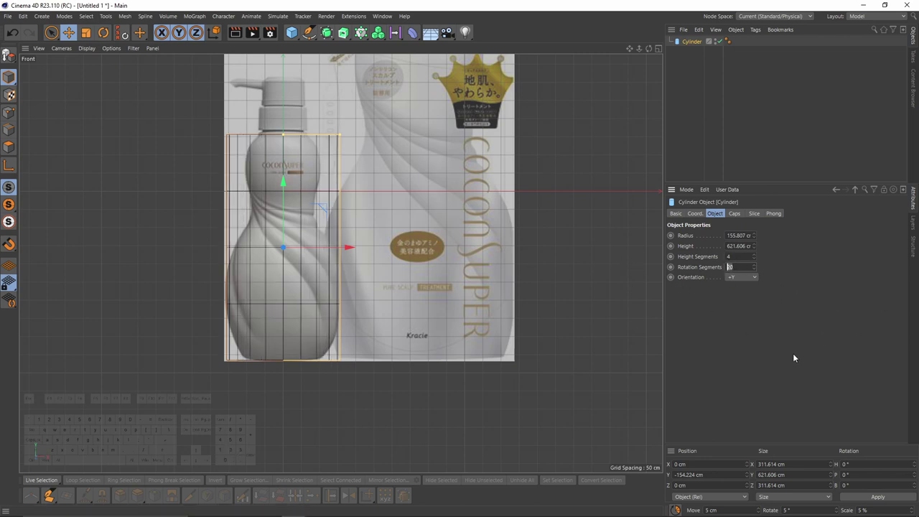
text(4)
key(Return)
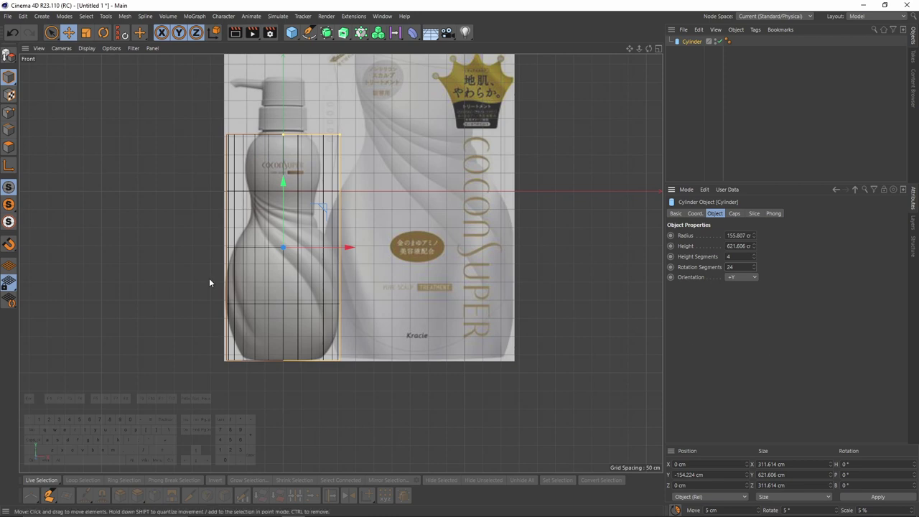
Step: Raise the cylinder's height segments to 13
scroll(209, 282, up, 3)
middle_drag(511, 326, 495, 323)
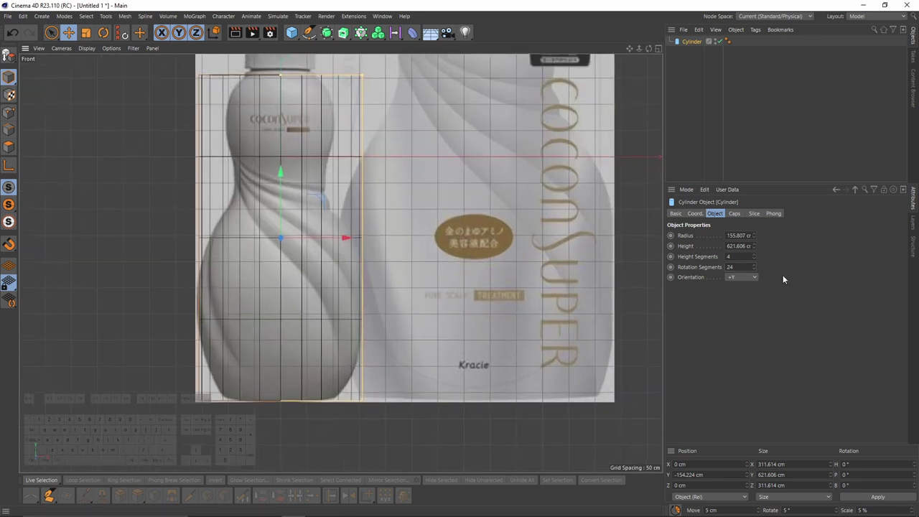
click(754, 254)
click(755, 254)
click(755, 253)
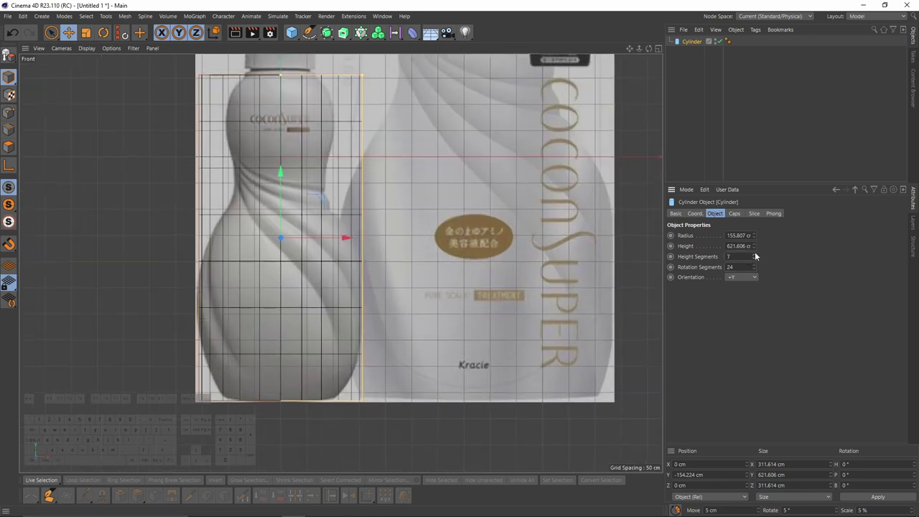
click(754, 253)
click(755, 253)
click(755, 252)
click(755, 253)
click(754, 253)
click(755, 252)
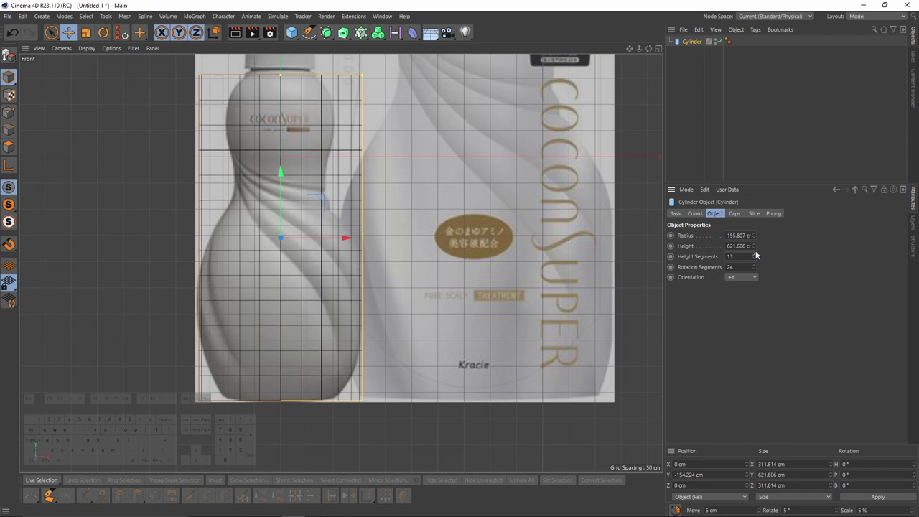
Step: Compare the segment rows with the bottle's upper body and raise the cylinder's height segments to 16
scroll(291, 186, up, 5)
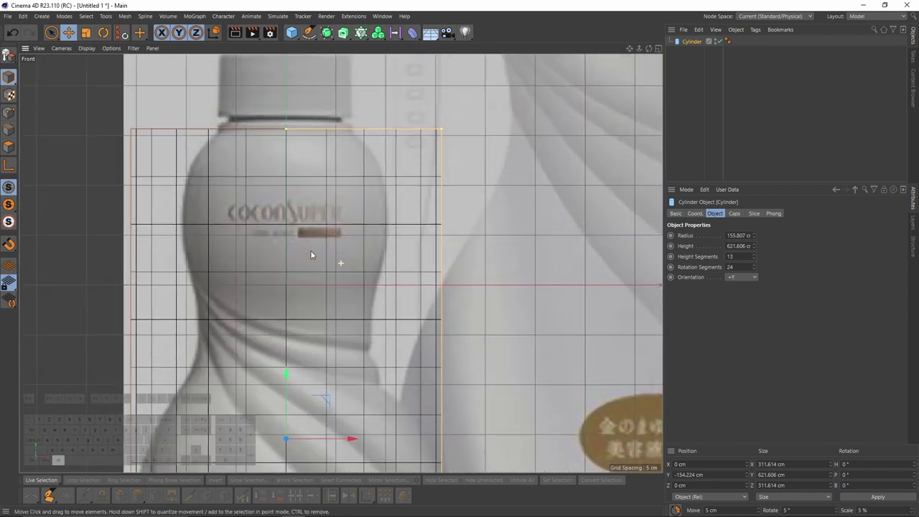
scroll(337, 215, up, 2)
scroll(349, 308, down, 5)
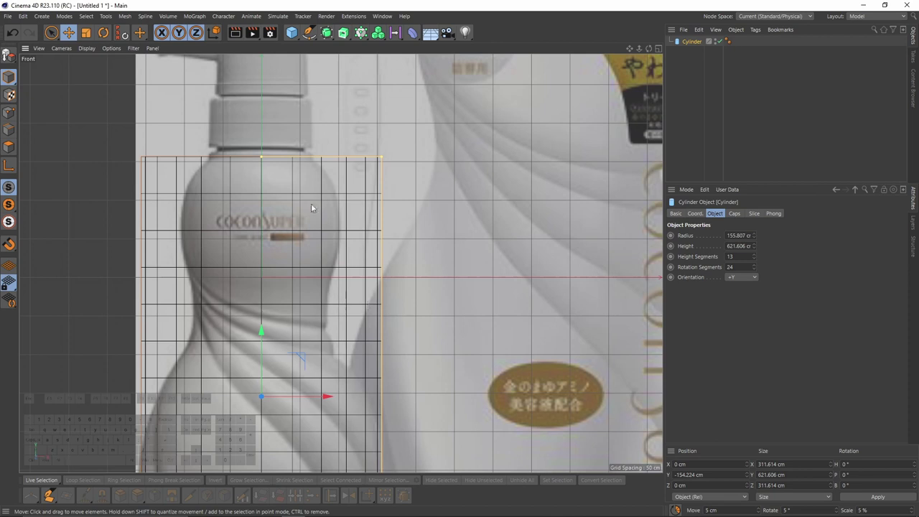
click(754, 255)
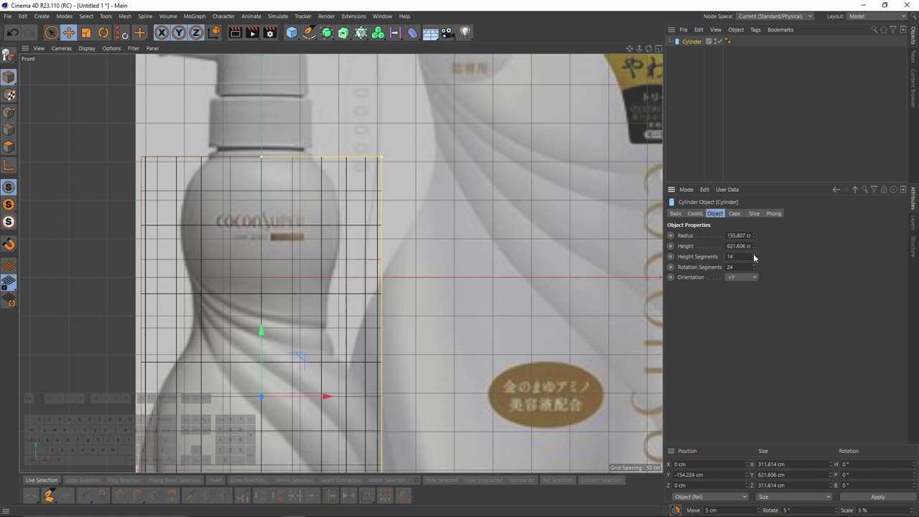
click(754, 255)
click(754, 255)
scroll(392, 240, up, 5)
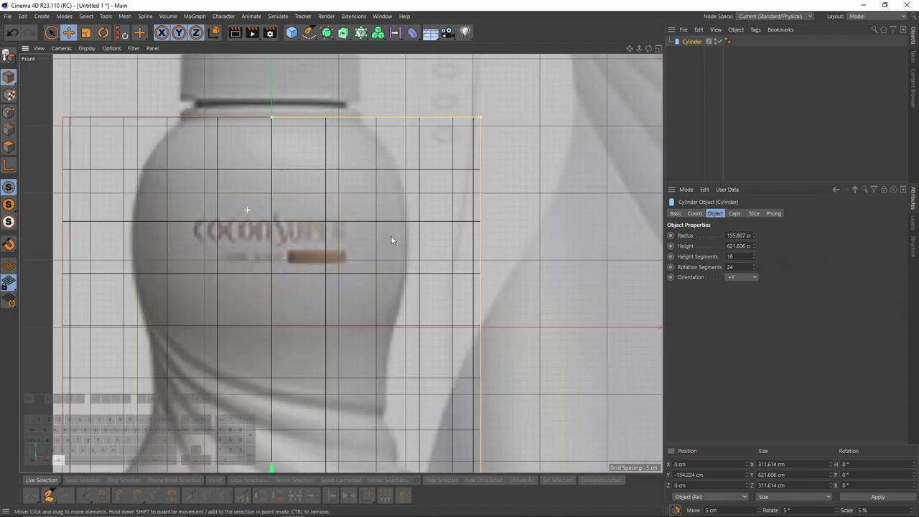
click(754, 255)
Step: Turn off the cylinder's caps in the perspective view so both ends are open
key(F1)
click(735, 213)
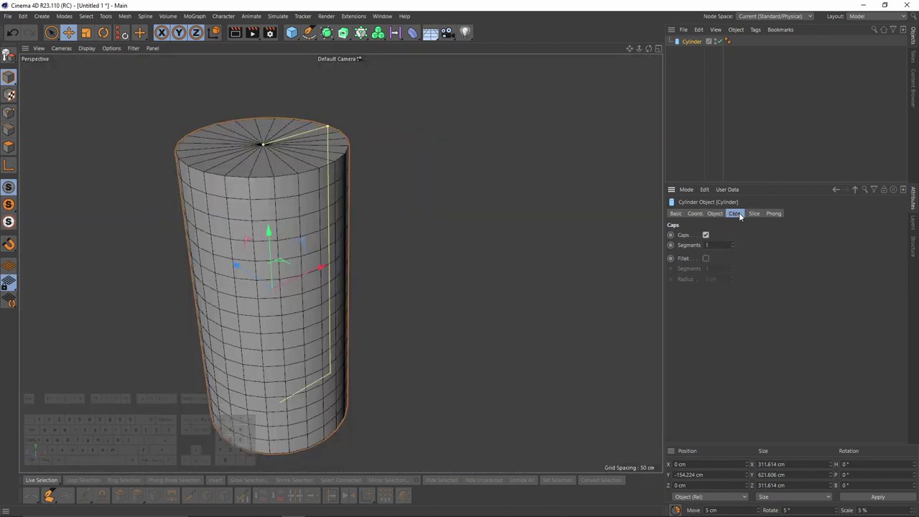
click(706, 235)
Step: In the front view, add an FFD deformer as a child of the cylinder and set its Grid Points Y to 8
middle_click(289, 291)
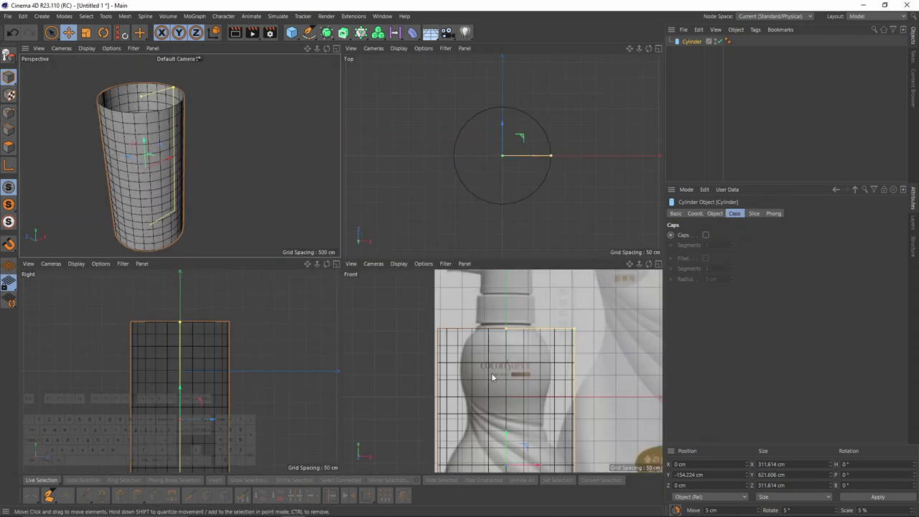
middle_click(491, 373)
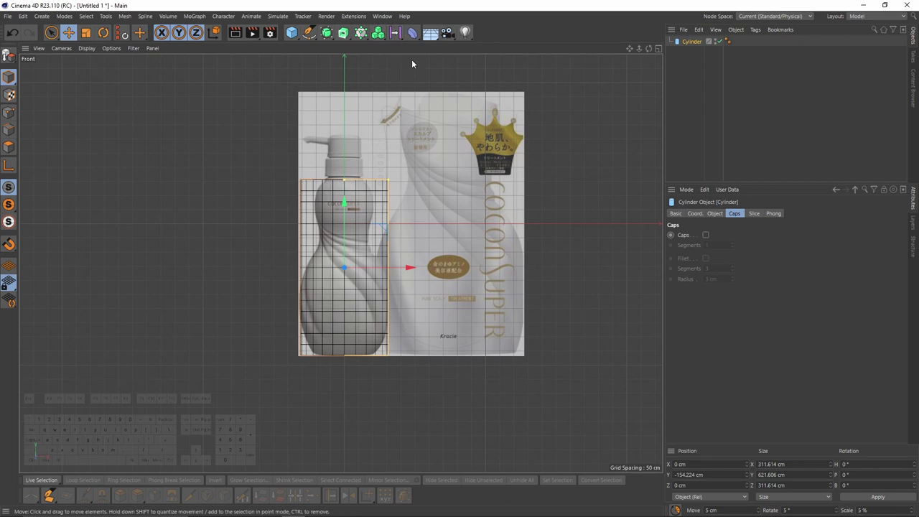
click(412, 33)
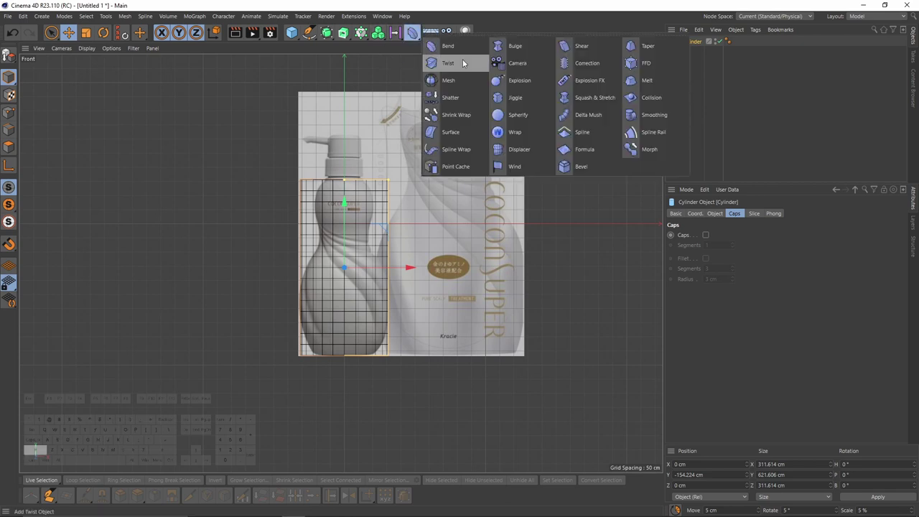
click(645, 63)
scroll(361, 212, up, 5)
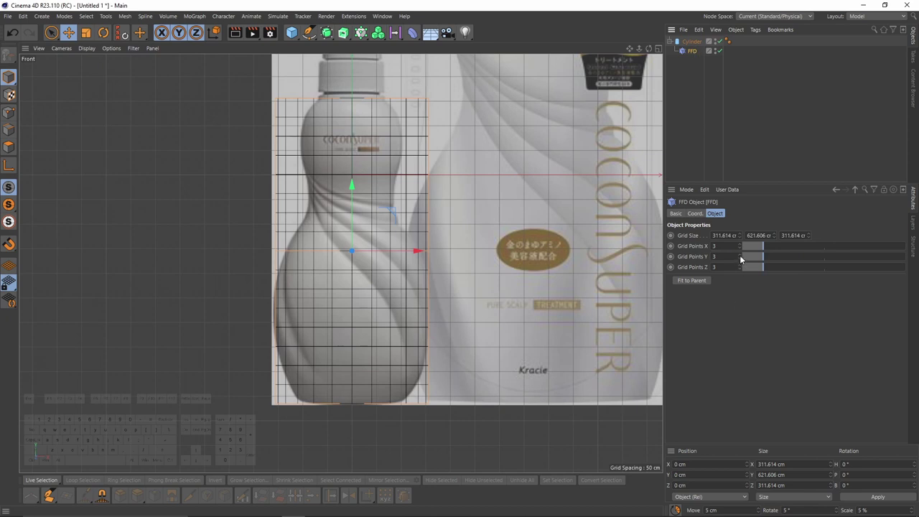
drag(788, 266, 864, 263)
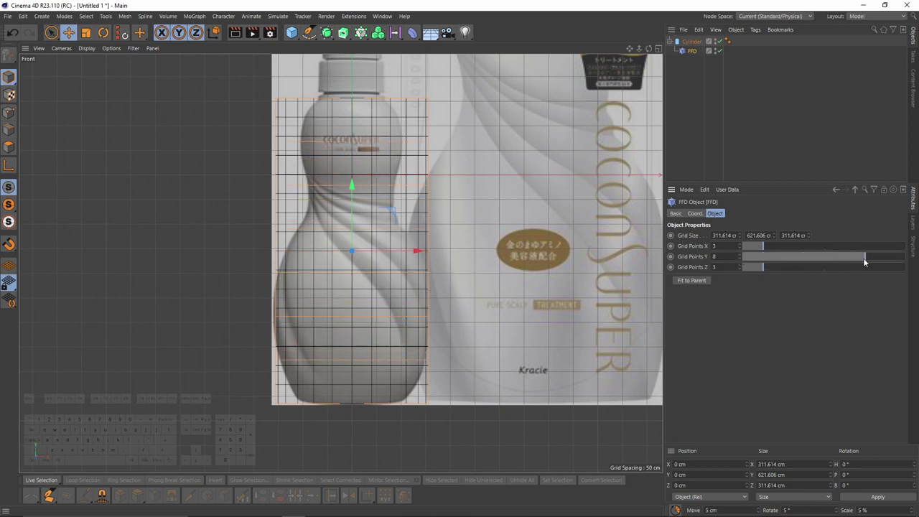
Step: In point mode, rectangle-select the FFD point row at the bottle's waist and scale it to about 153 cm wide
alt+middle_drag(293, 157, 253, 144)
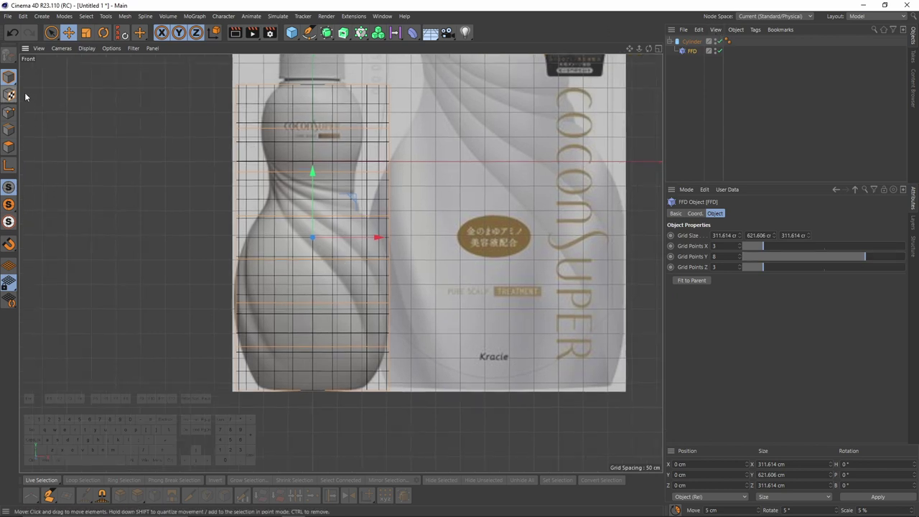
click(9, 112)
click(51, 32)
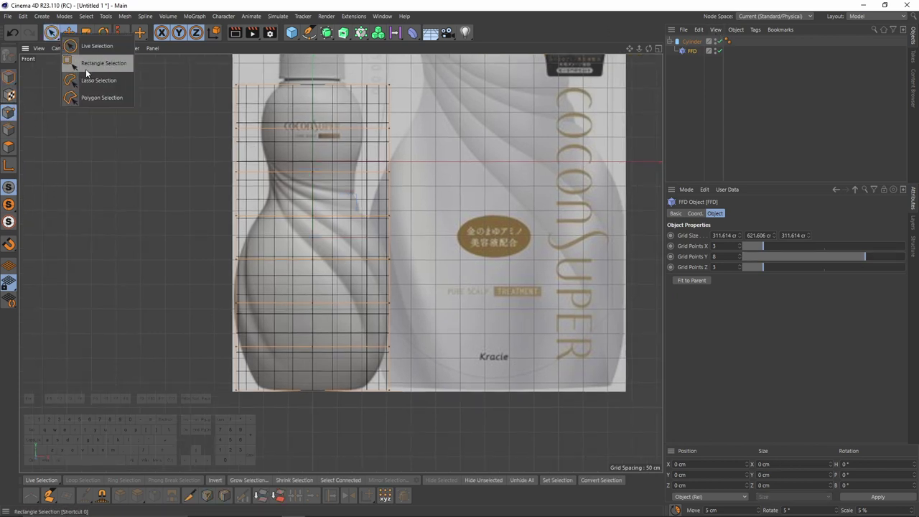
click(86, 69)
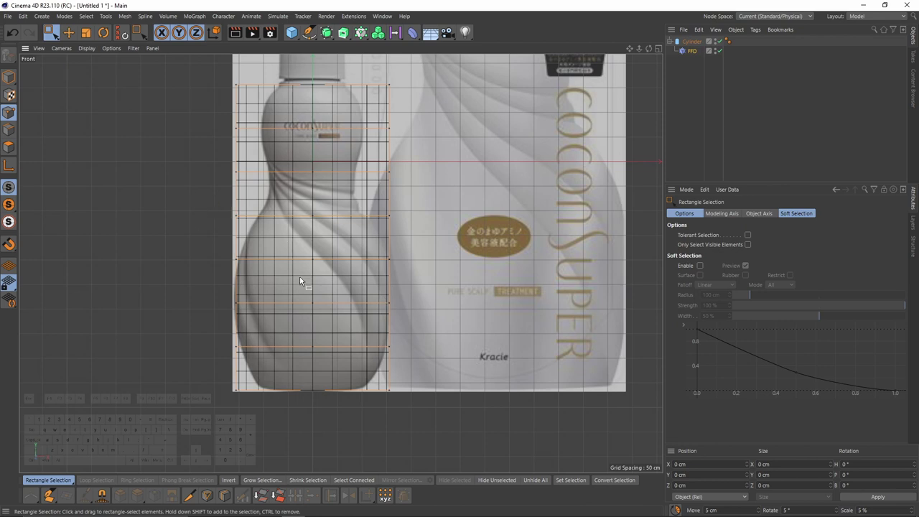
drag(205, 197, 464, 242)
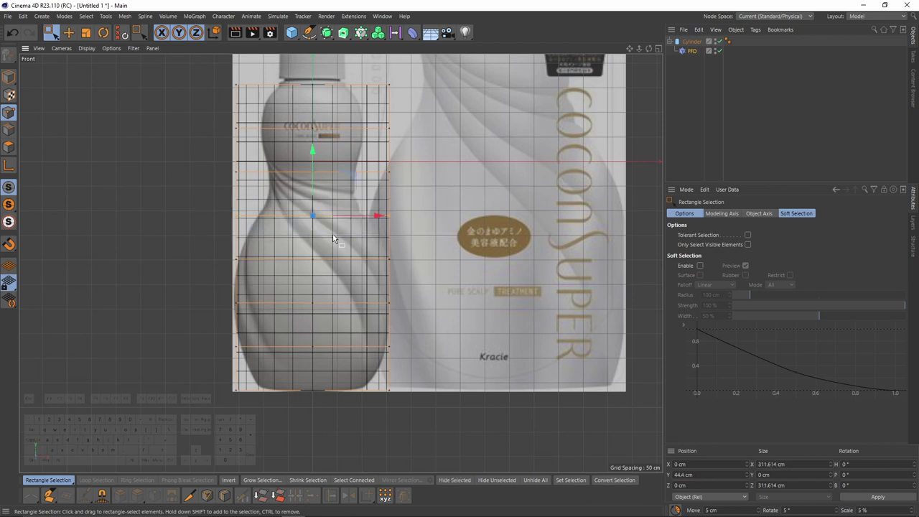
key(t)
drag(361, 245, 228, 237)
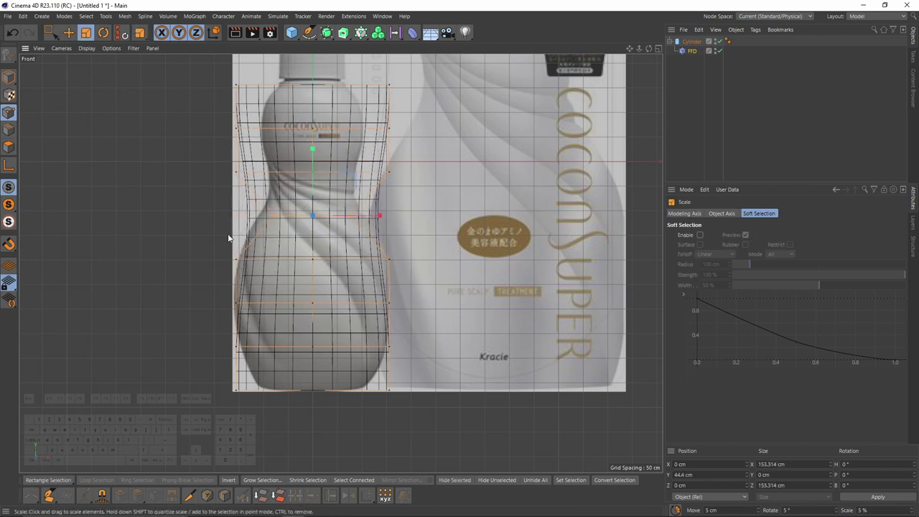
Step: Select the FFD point row just below the waist and scale it up to about 356 cm wide
alt+middle_drag(228, 235, 223, 208)
key(space)
drag(181, 213, 513, 263)
key(space)
drag(339, 252, 374, 240)
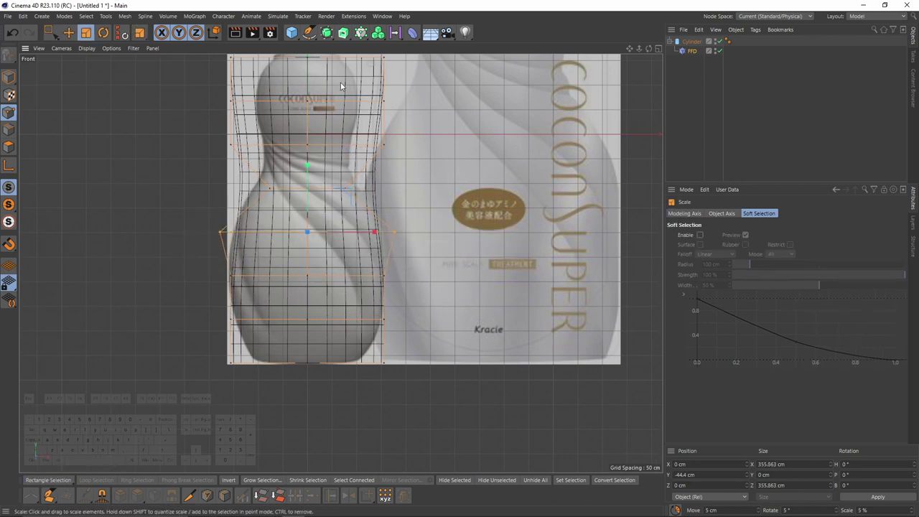
Step: Shape the bottle's base by narrowing the bottom FFD row and widening the row above it to about 364 cm
alt+middle_drag(341, 83, 374, 127)
scroll(352, 338, up, 3)
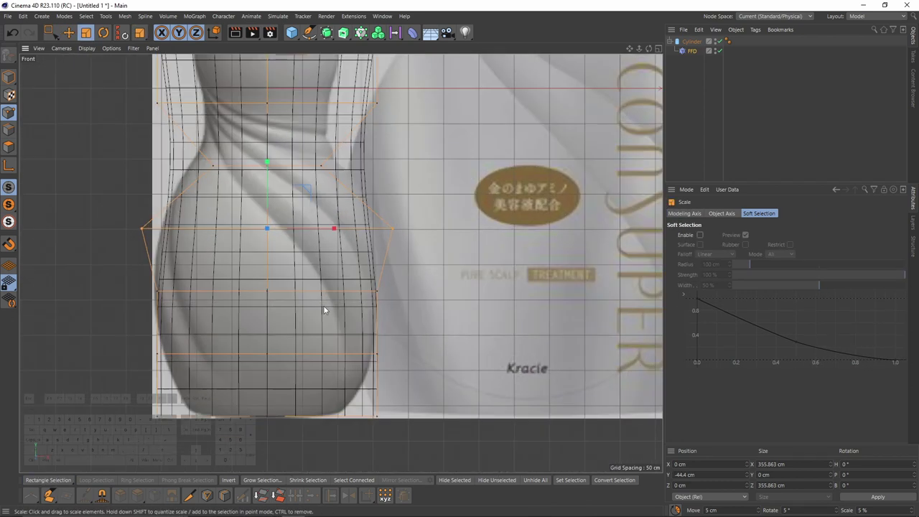
key(0)
drag(129, 328, 493, 410)
drag(148, 342, 421, 373)
key(space)
drag(420, 359, 459, 353)
Step: Scale the FFD rows of the waist and shoulder to the bottle outline, and set the reference picture's transparency to 87%
key(space)
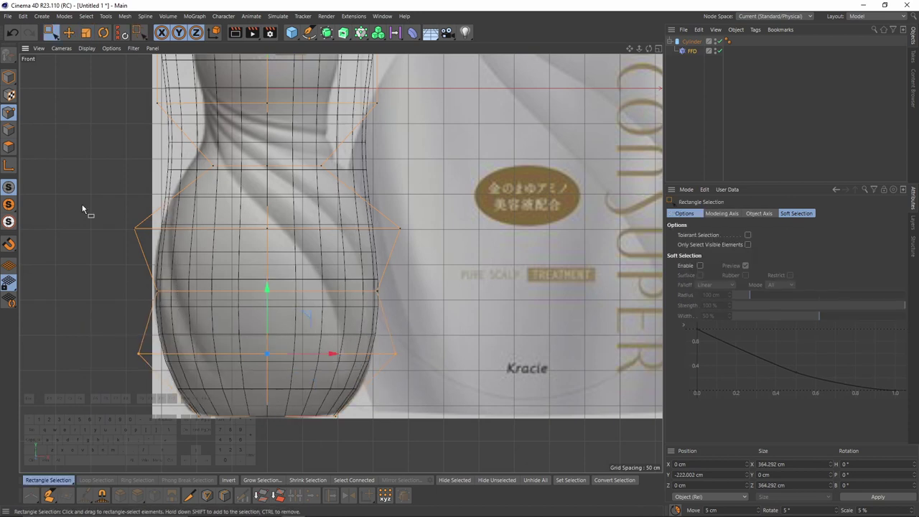
drag(144, 144, 453, 199)
key(space)
drag(398, 220, 237, 220)
alt+middle_drag(585, 210, 603, 328)
drag(603, 328, 440, 287)
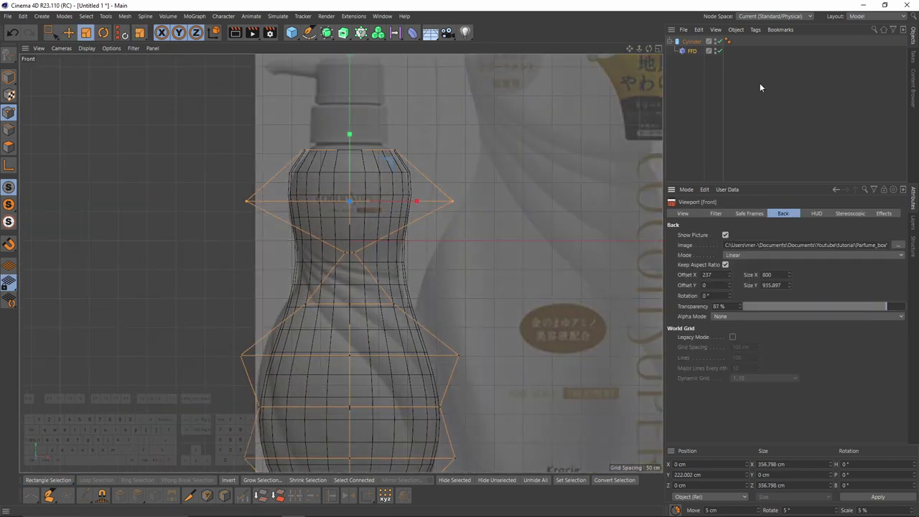
Step: Refine the FFD rows by slightly narrowing the shoulder row, widening the row below the waist and narrowing the waist row to about 110 cm
scroll(579, 251, up, 2)
drag(413, 253, 396, 253)
key(space)
alt+middle_drag(264, 352, 256, 271)
drag(137, 272, 474, 316)
key(space)
drag(406, 317, 445, 315)
drag(441, 259, 413, 259)
Step: Try to raise the waist row of FFD points by about 11 cm, and undo the move
key(e)
drag(297, 172, 298, 165)
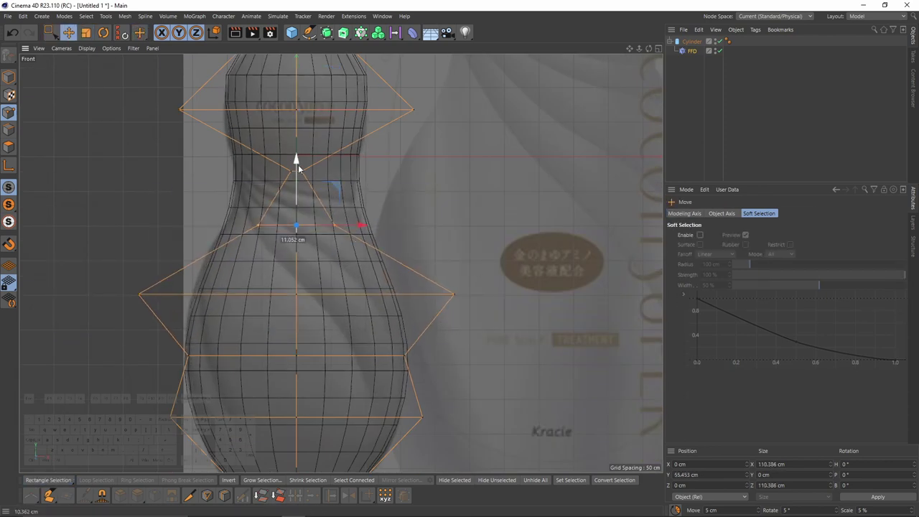
key(ctrl+z)
Step: Widen the FFD row below the waist further and narrow the next row down to about 259 cm
drag(495, 296, 483, 297)
drag(108, 277, 496, 317)
drag(480, 324, 510, 325)
drag(498, 372, 482, 359)
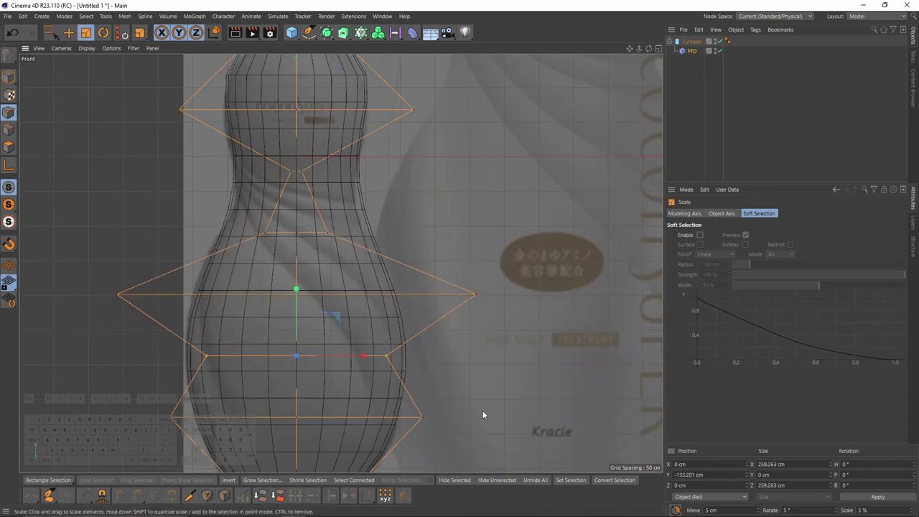
Step: Readjust the scale of the wide FFD row below the waist and slightly narrow the waist row to follow the outline
drag(513, 279, 94, 312)
key(t)
drag(107, 313, 119, 313)
drag(251, 215, 349, 247)
drag(360, 244, 351, 244)
Step: Select the FFD row between the shoulder and the waist and scale it down to about 12 cm wide
drag(227, 144, 387, 185)
click(491, 248)
drag(248, 149, 357, 218)
key(t)
Step: Increase the FFD deformer's Grid Points Y to 10
alt+middle_drag(412, 197, 406, 215)
alt+right_drag(407, 214, 535, 267)
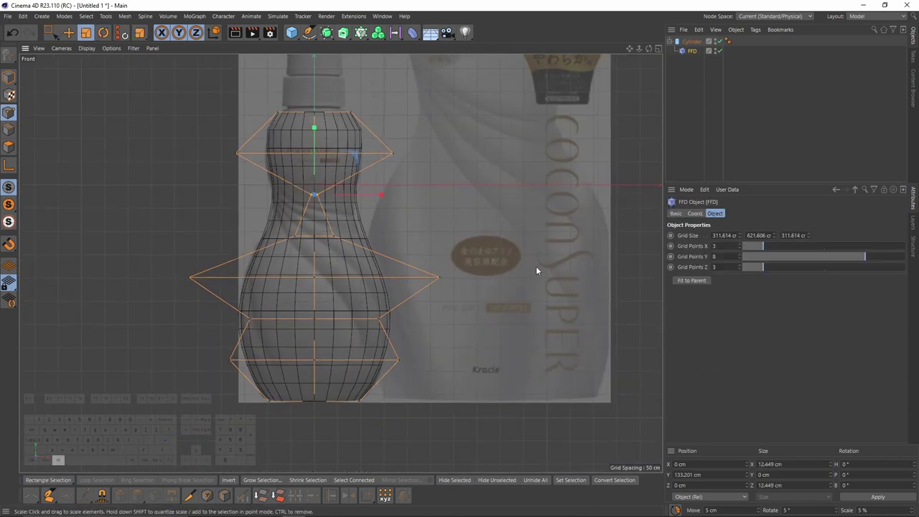
click(740, 254)
Step: Select the narrowest FFD row at the neck of the waist and scale it down to about 41 cm wide
scroll(199, 174, up, 3)
key(0)
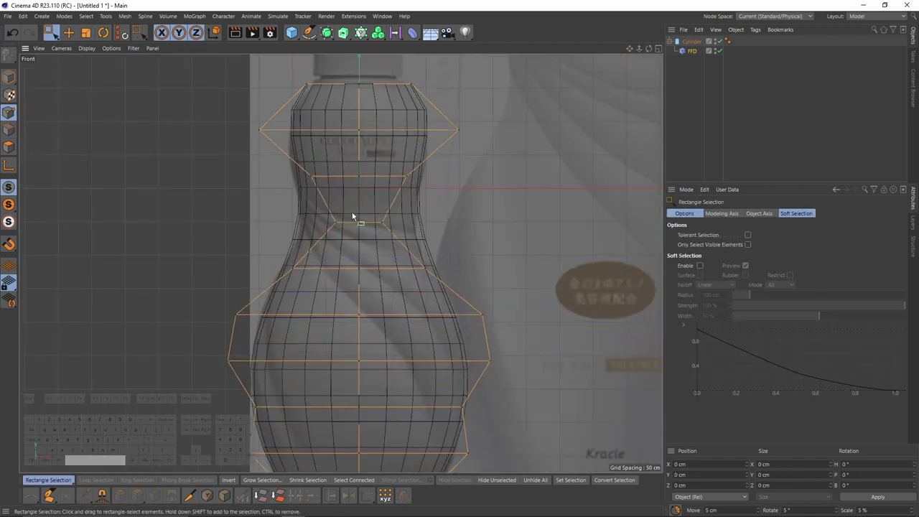
drag(310, 208, 446, 255)
key(t)
drag(492, 298, 323, 290)
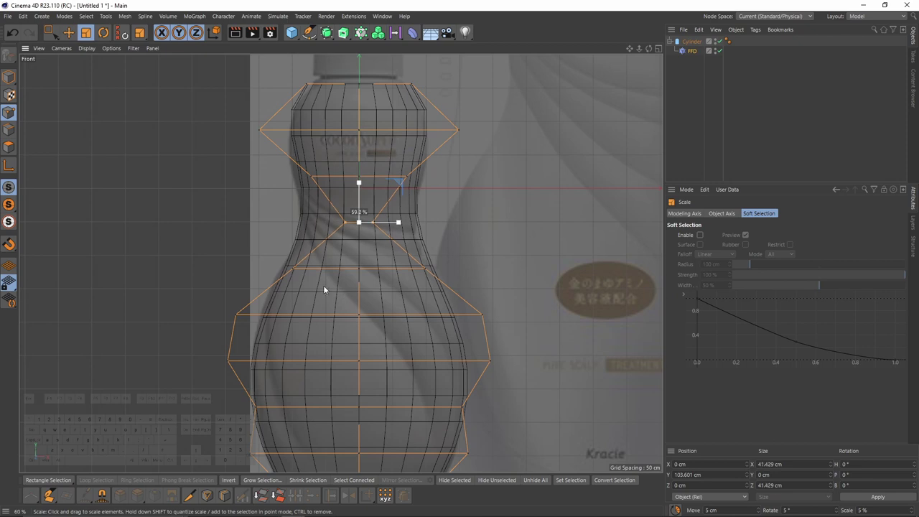
Step: Select the FFD rows just below and just above the waist in turn and scale each up to follow the outline
drag(250, 259, 534, 315)
key(0)
key(t)
drag(445, 293, 598, 285)
key(space)
drag(253, 157, 489, 201)
key(space)
drag(460, 209, 563, 209)
Step: Select the topmost FFD row and scale it down to narrow the bottle's top opening
key(space)
drag(244, 108, 503, 152)
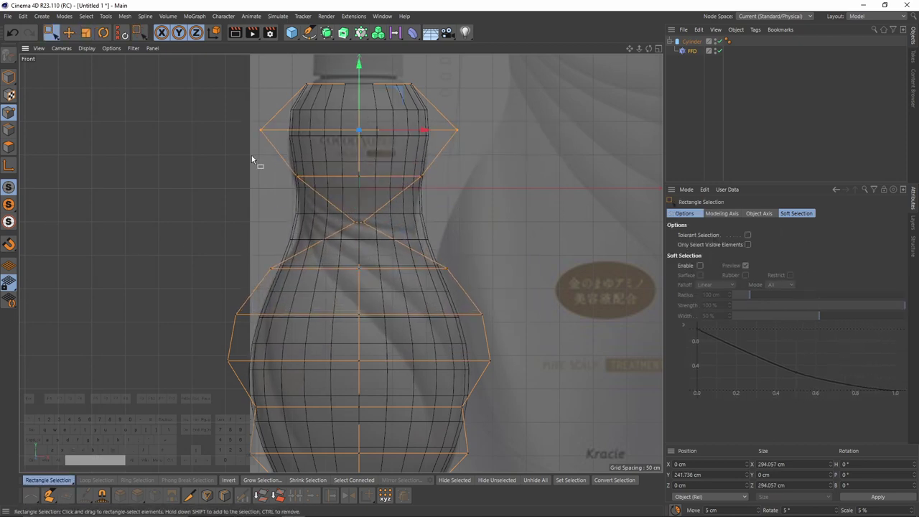
drag(266, 71, 452, 101)
key(space)
drag(453, 108, 402, 111)
Step: Select the narrowest FFD row at the waist and scale it up to about 120 cm wide
key(space)
drag(292, 203, 591, 301)
key(space)
key(space)
drag(268, 160, 536, 203)
key(space)
drag(474, 264, 539, 265)
Step: Widen the FFD row directly above the waist row a little more
key(space)
drag(227, 157, 557, 210)
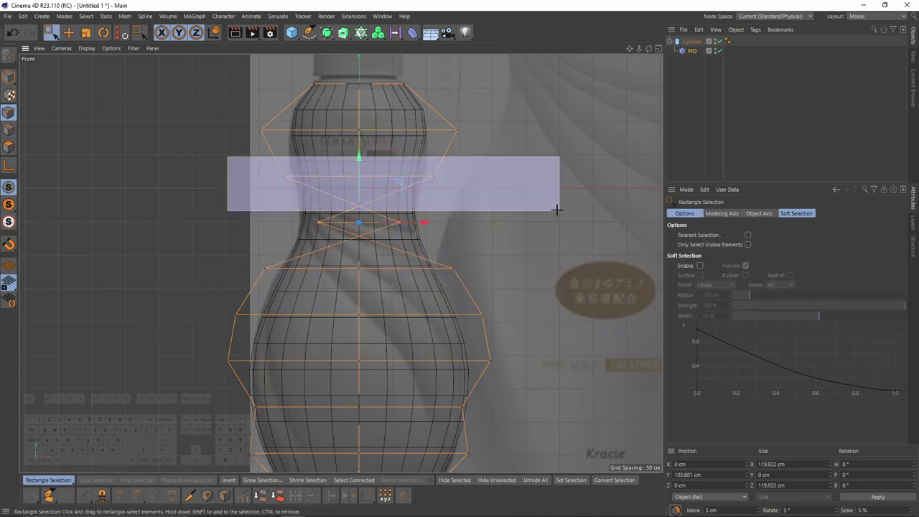
key(space)
drag(489, 220, 532, 220)
Step: Select the FFD row directly below the waist and scale it up to about 296 cm wide
key(space)
drag(537, 253, 224, 309)
key(space)
drag(471, 294, 487, 294)
Step: Bake the FFD-deformed cylinder into a polygon copy with Current State to Object, and collapse and hide the original
key(F1)
alt+drag(393, 321, 539, 263)
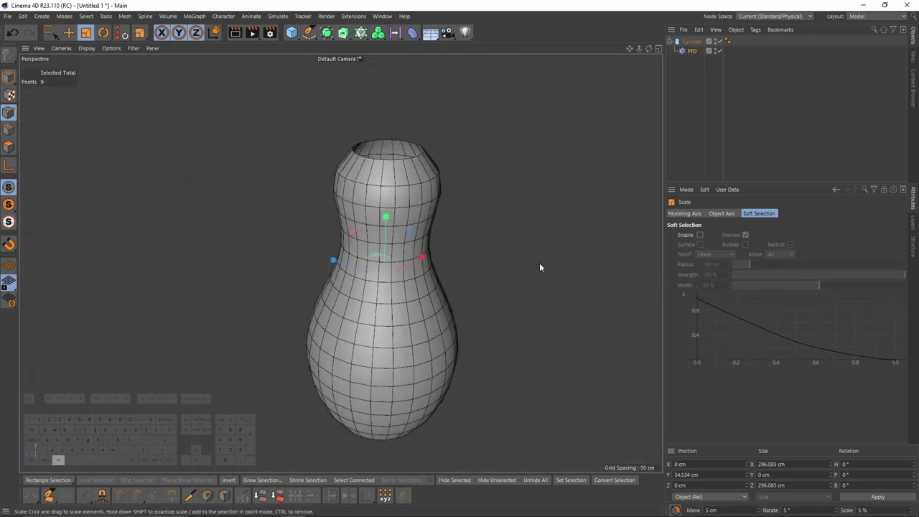
alt+middle_drag(477, 260, 449, 215)
alt+drag(449, 215, 347, 201)
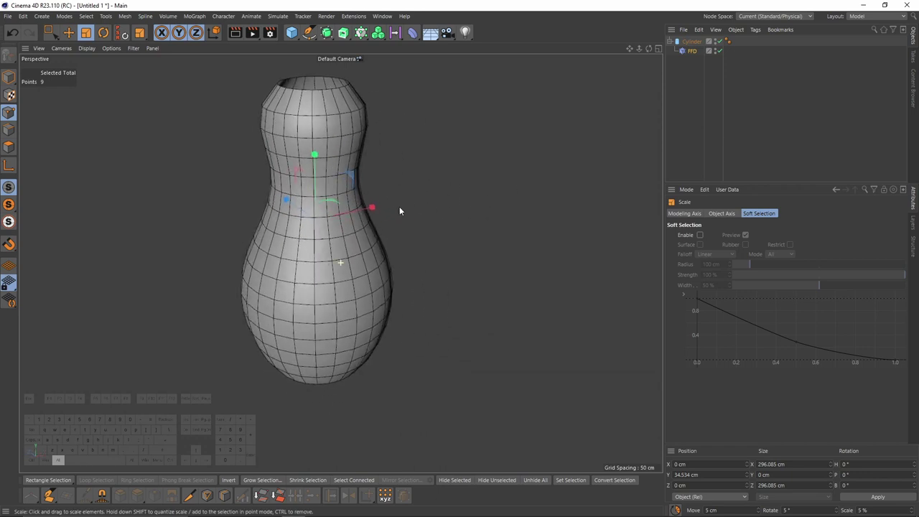
click(9, 77)
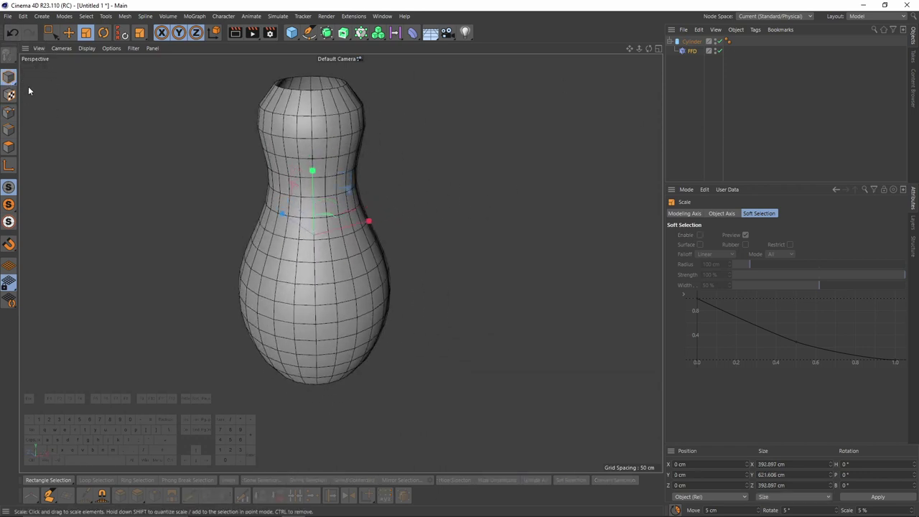
right_click(686, 42)
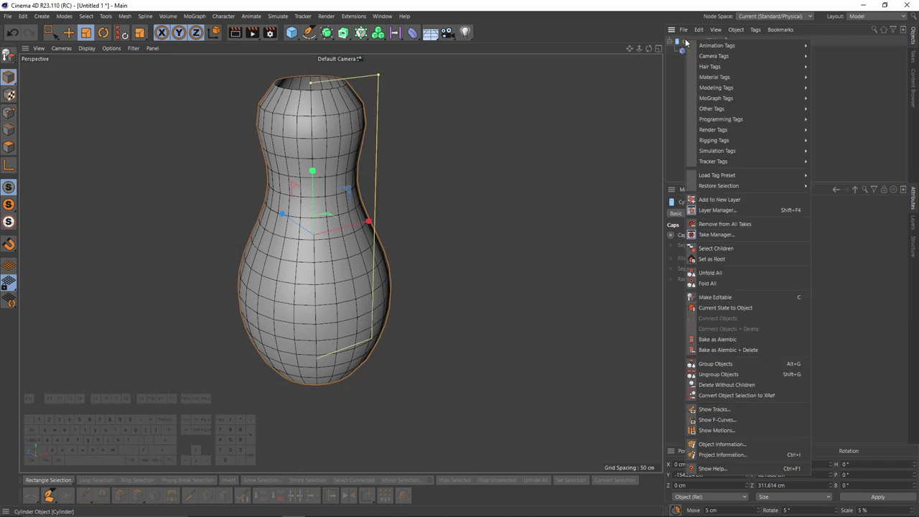
click(724, 308)
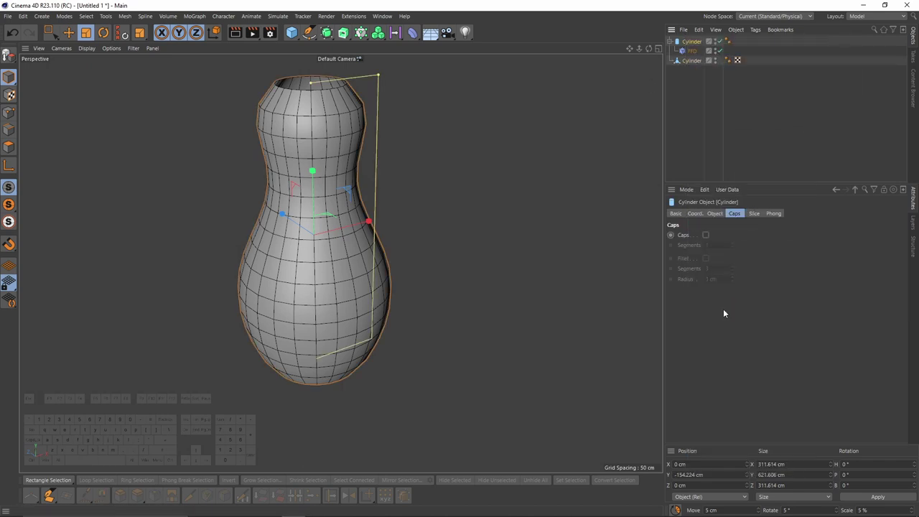
click(670, 42)
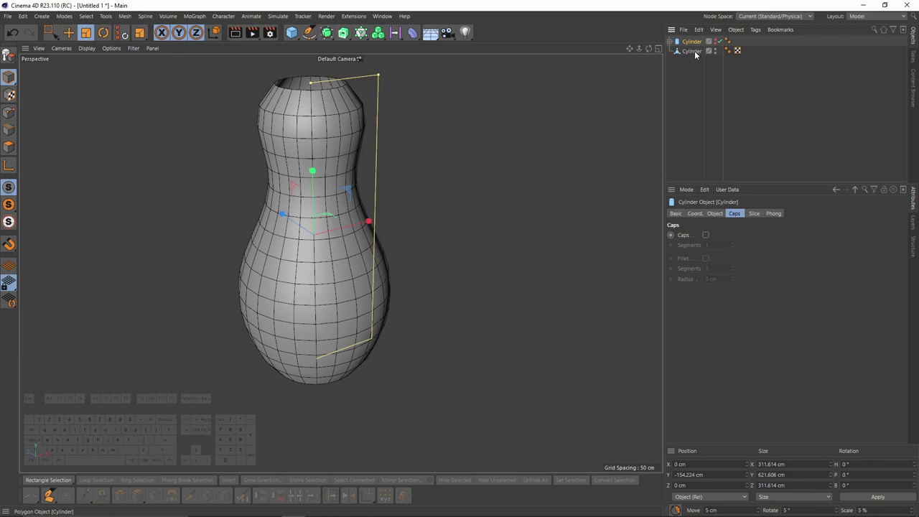
Step: Duplicate the baked polygon Cylinder and rename the copy high_ref
click(695, 53)
mouse_move(341, 263)
alt+mouse_down()
mouse_move(334, 286)
mouse_move(279, 278)
mouse_move(341, 255)
alt+mouse_up()
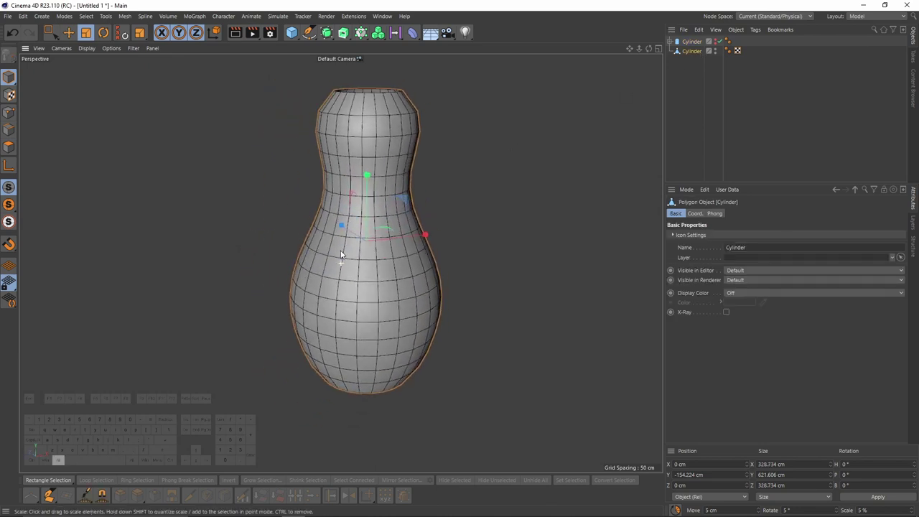
alt+middle_drag(341, 254, 351, 266)
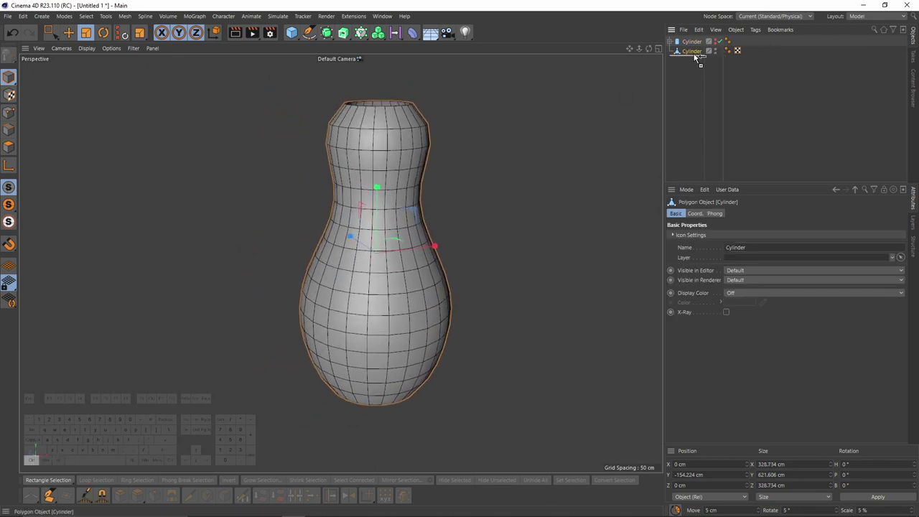
ctrl+drag(695, 56, 695, 61)
double_click(695, 61)
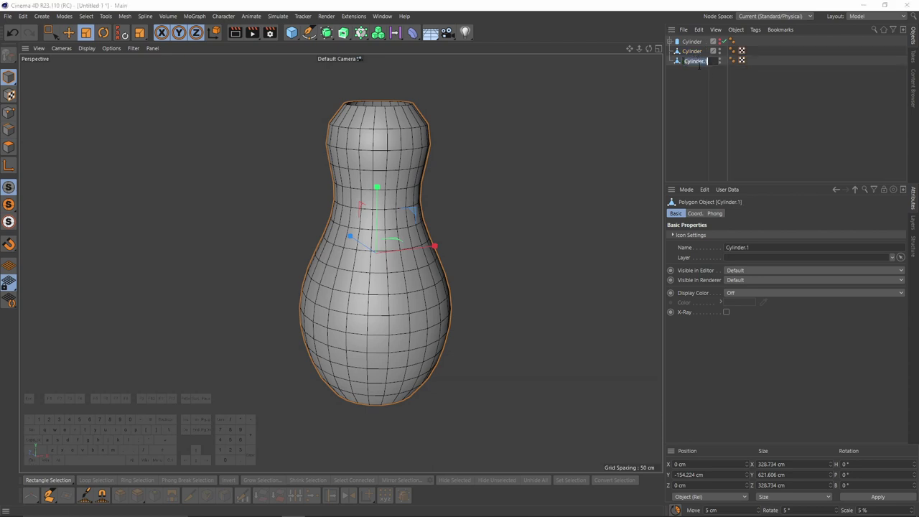
text(high_ref)
key(Return)
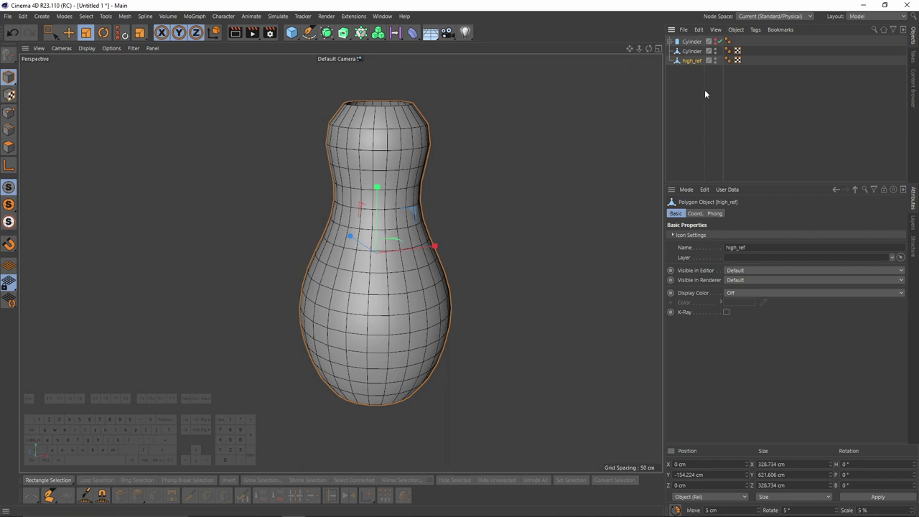
Step: Move high_ref above the baked Cylinder in the hierarchy and hide it, leaving the Cylinder selected
drag(696, 62, 711, 56)
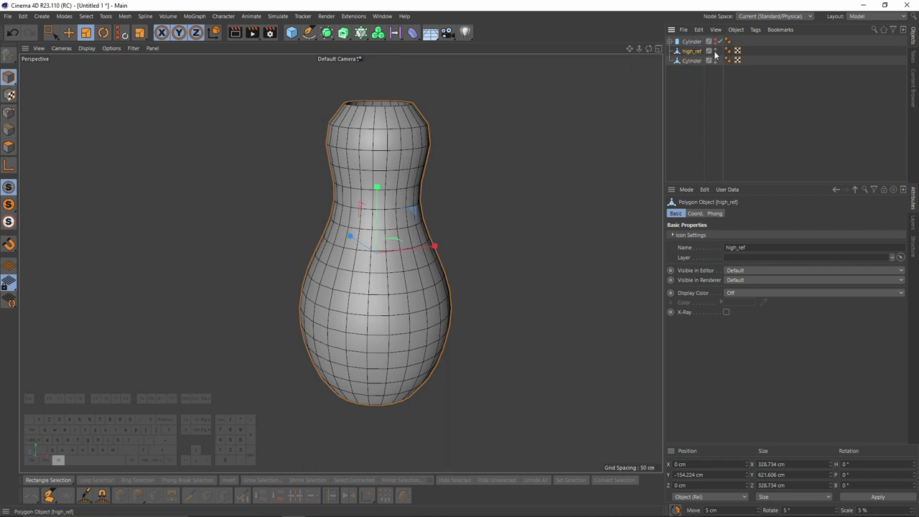
alt+double_click(715, 52)
click(694, 63)
alt+middle_drag(421, 264, 391, 271)
alt+right_drag(391, 271, 381, 274)
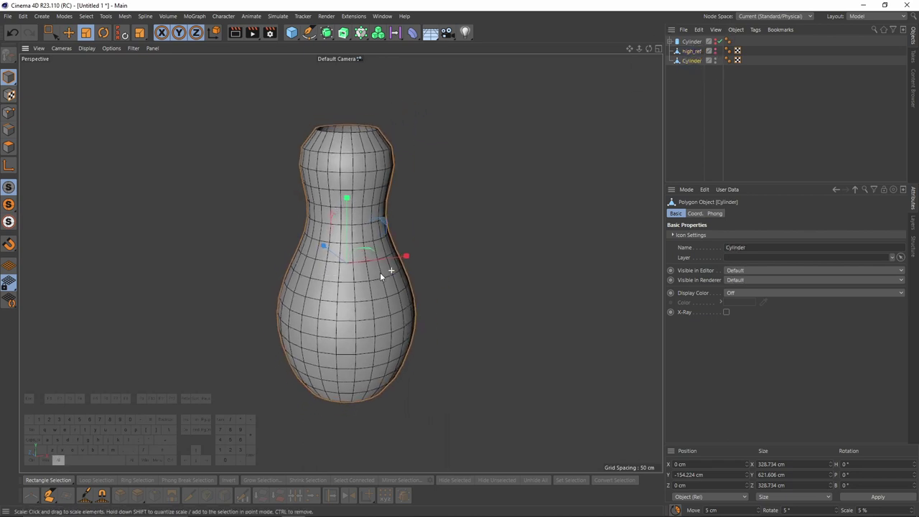
alt+drag(380, 272, 352, 286)
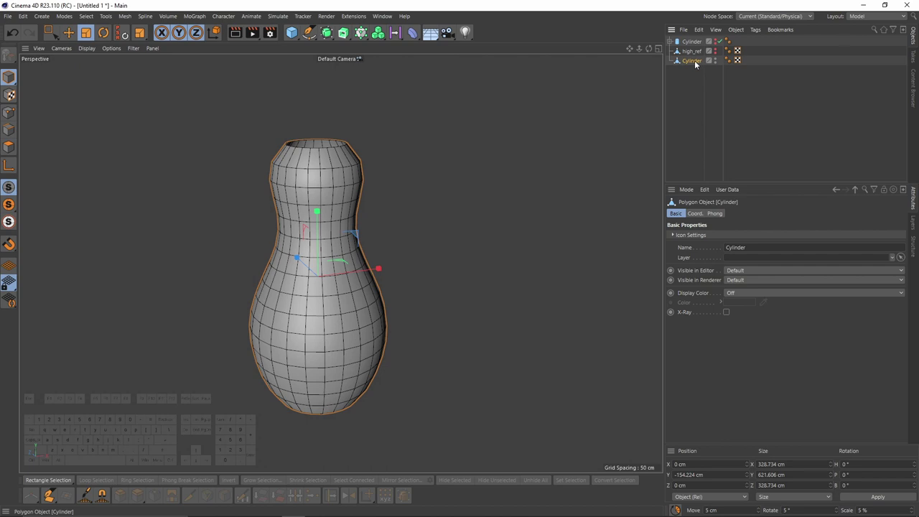
Step: Add an FFD deformer as a child of the baked Cylinder and set its Grid Points Y to 8
click(413, 33)
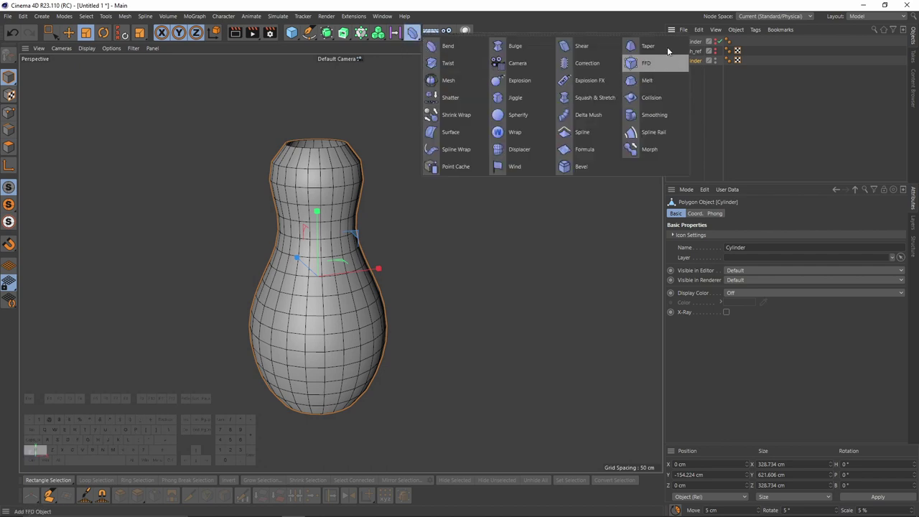
click(655, 66)
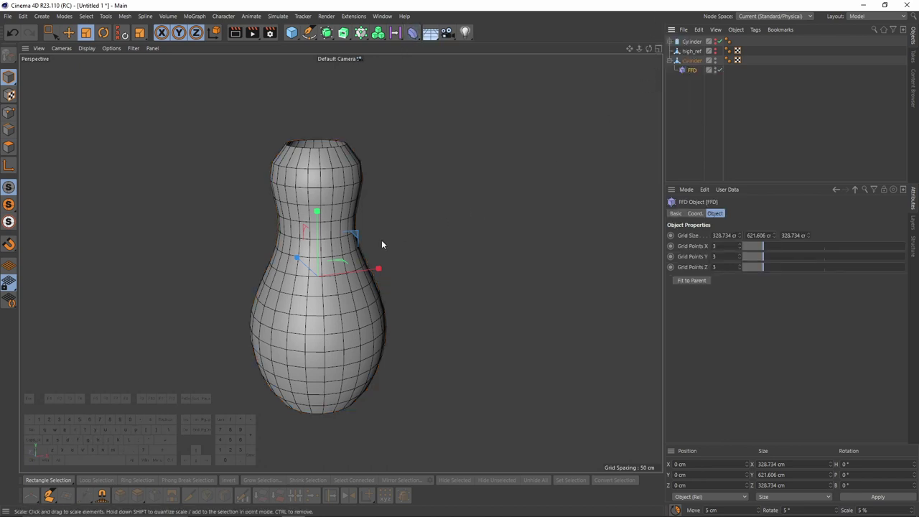
middle_click(405, 220)
middle_click(471, 343)
scroll(421, 204, up, 2)
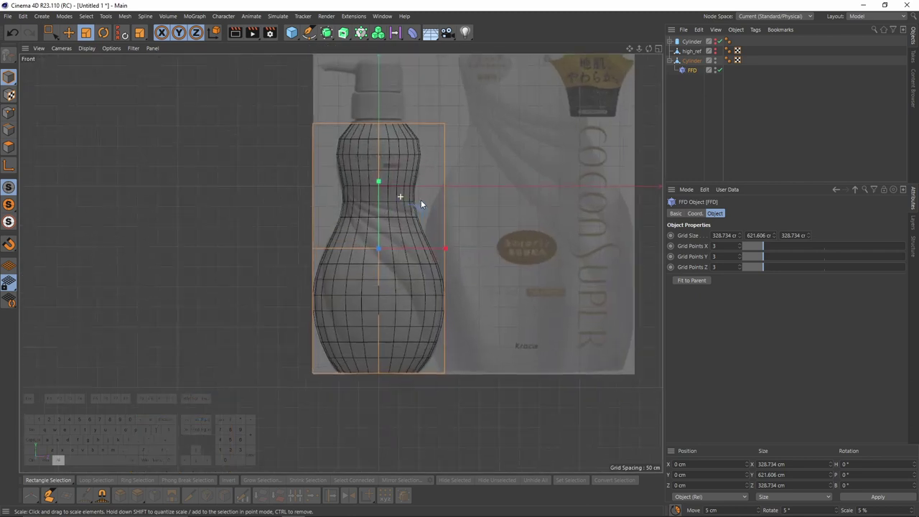
alt+right_drag(421, 204, 435, 209)
alt+middle_drag(435, 209, 390, 220)
drag(769, 260, 869, 257)
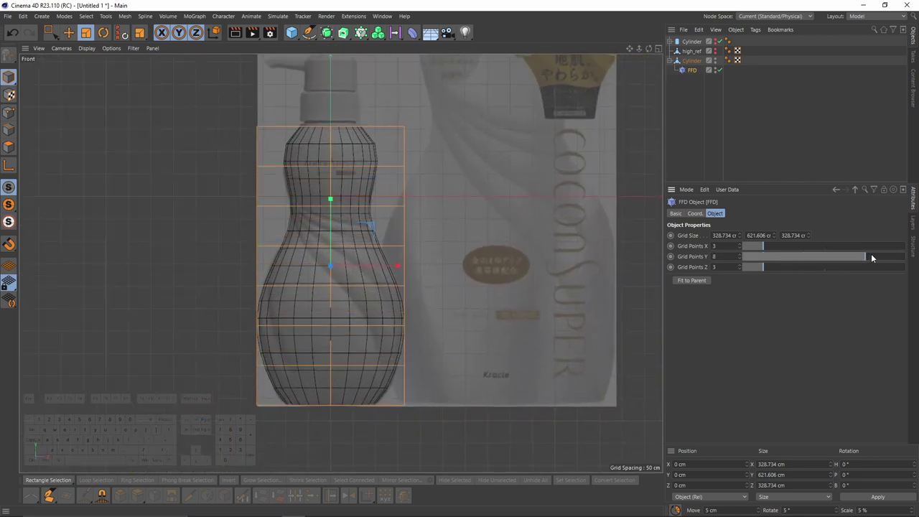
alt+middle_drag(242, 207, 221, 215)
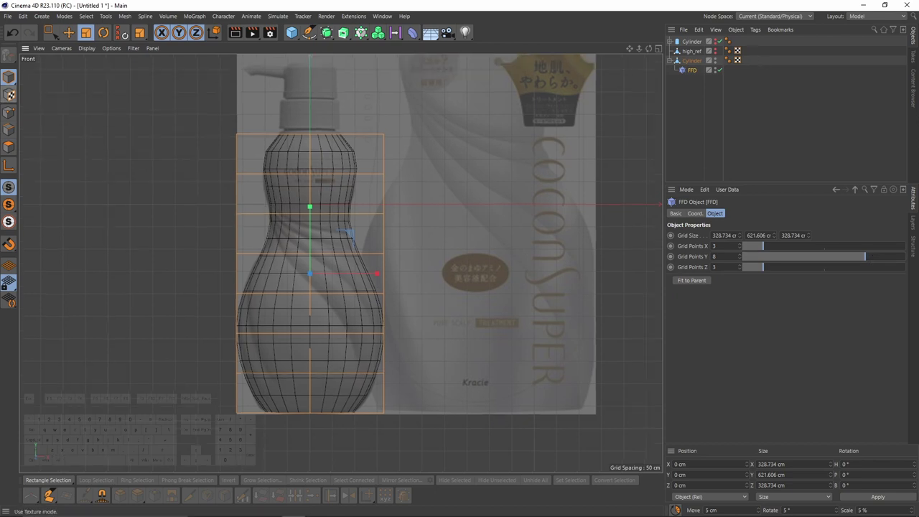
Step: Select the upper six FFD rows in point mode and try rotating them about the bottle's vertical axis
click(7, 117)
key(space)
drag(223, 139, 601, 199)
key(ctrl+z)
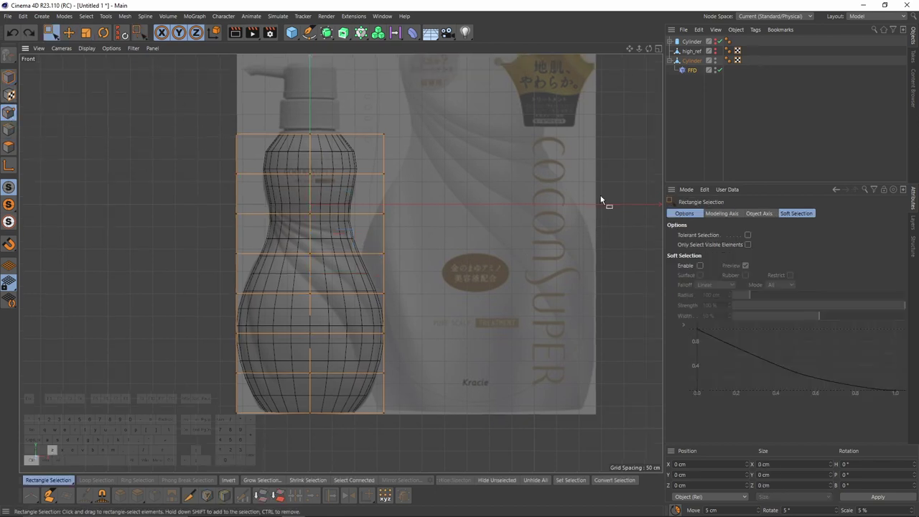
drag(179, 85, 473, 353)
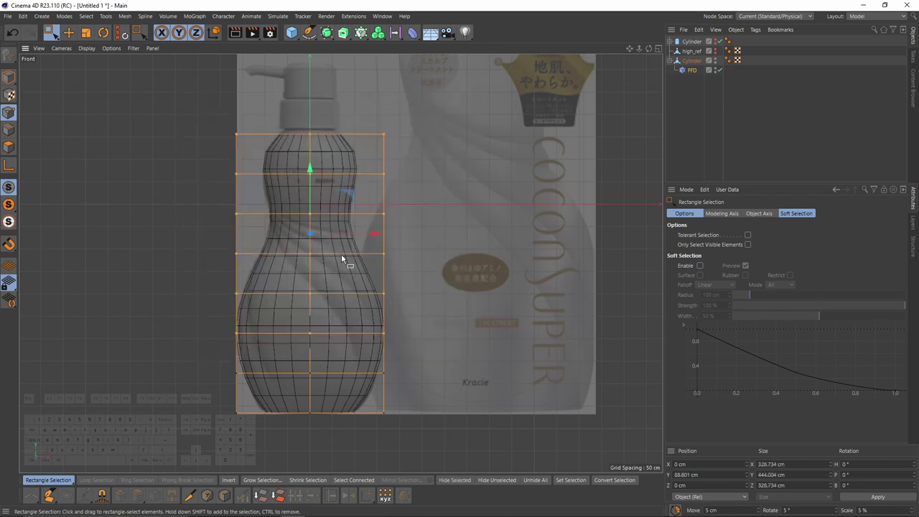
key(r)
mouse_move(323, 232)
mouse_down()
mouse_move(294, 232)
mouse_move(338, 233)
mouse_up()
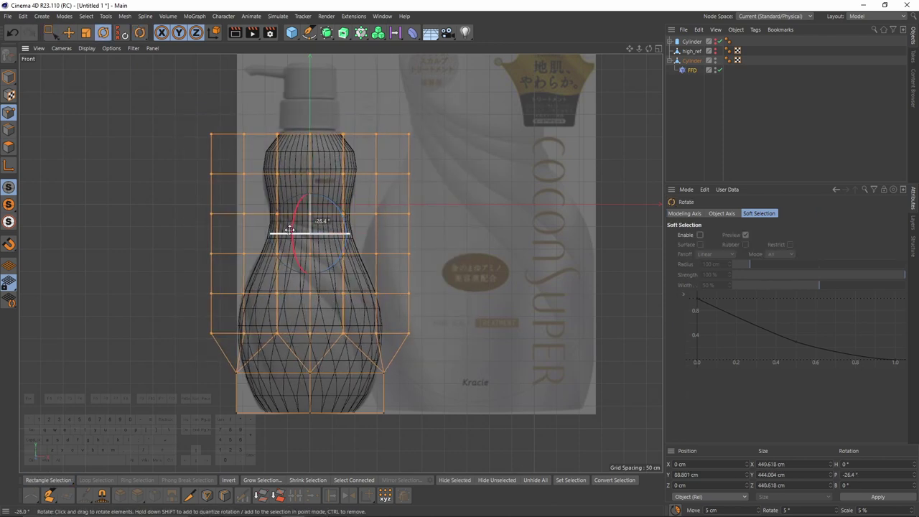
key(ctrl+z)
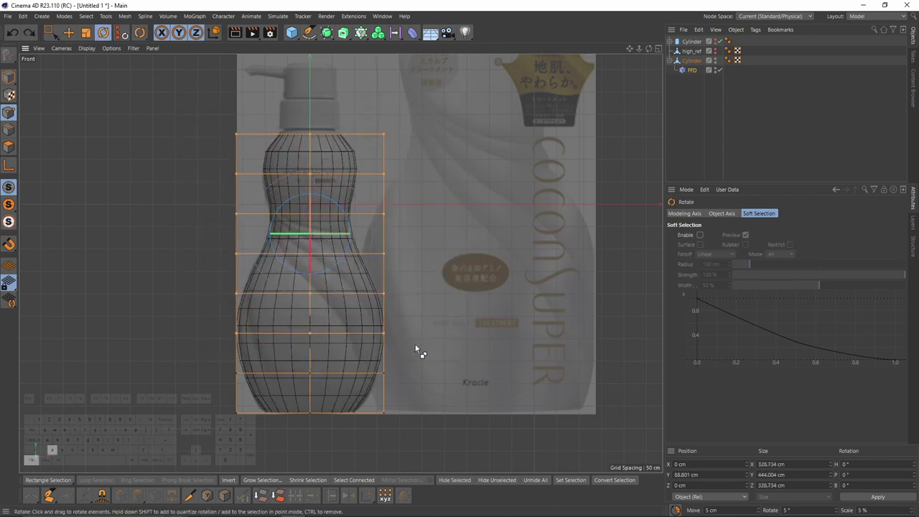
Step: Try to twist the bottle by rotating the upper FFD rows about the vertical axis in stages, dropping lower rows from the selection between rotations
drag(331, 234, 269, 231)
middle_click(267, 231)
middle_click(575, 411)
key(space)
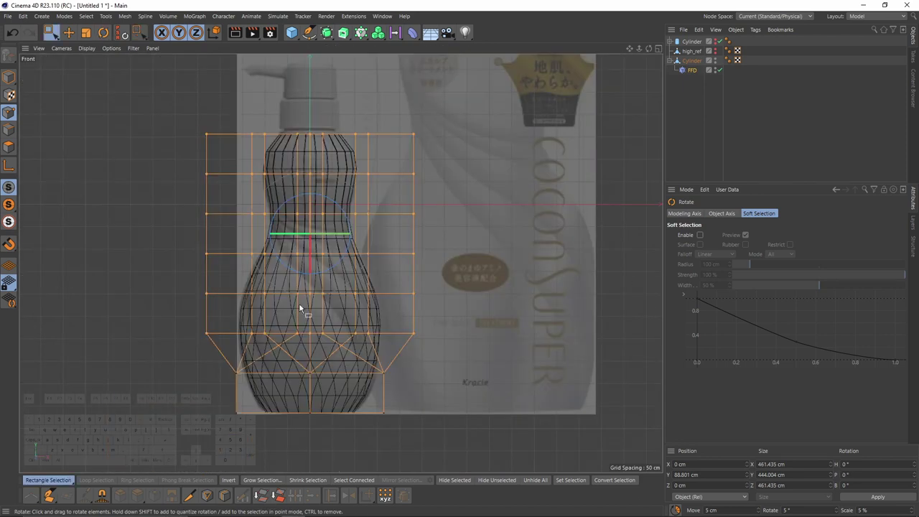
ctrl+drag(167, 309, 468, 379)
key(space)
drag(338, 214, 278, 189)
key(space)
key(space)
key(space)
drag(149, 188, 498, 252)
key(space)
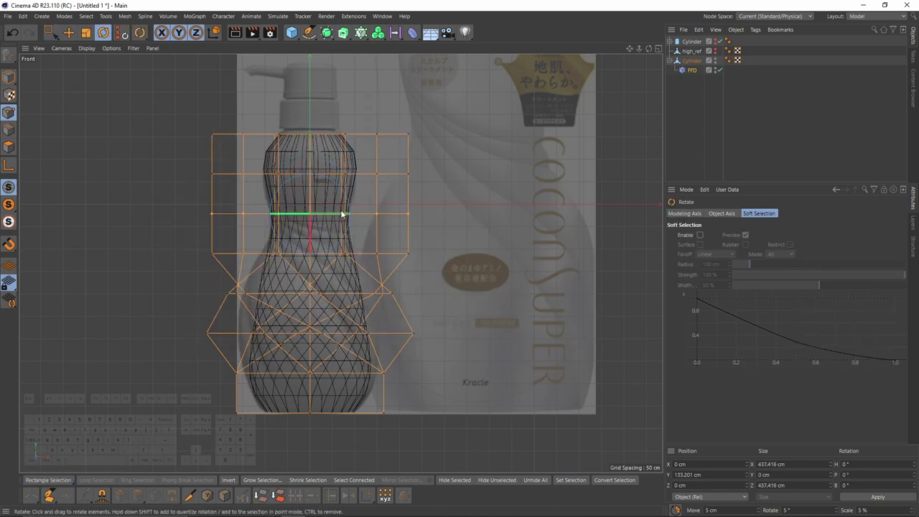
Step: Undo the staged rotations of the upper FFD rows
key(ctrl+z)
key(ctrl+z)
key(ctrl+z)
key(ctrl+z)
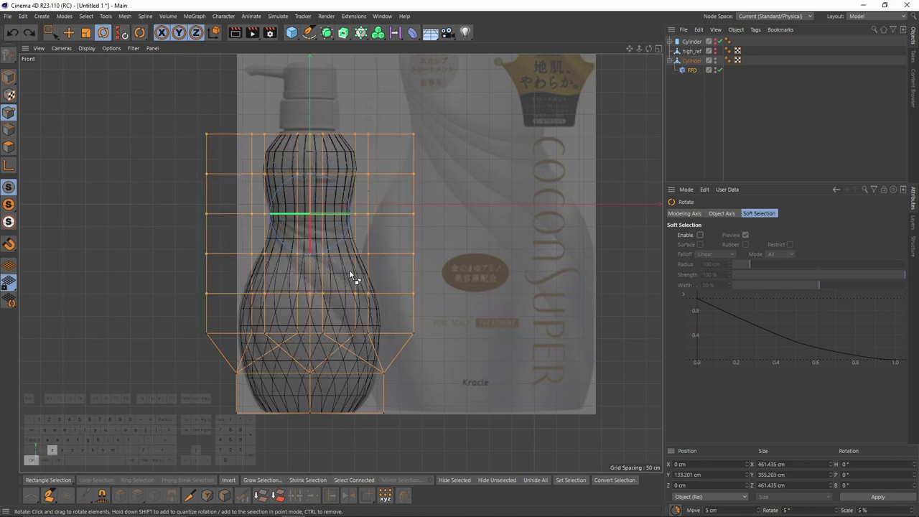
key(ctrl+z)
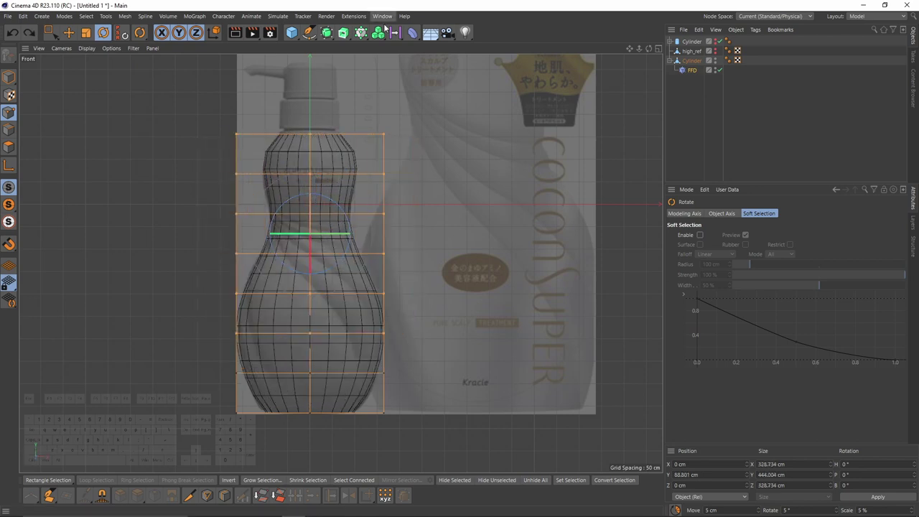
Step: Add a Shrink Wrap deformer as a child of the baked Cylinder, placed below its FFD
click(413, 33)
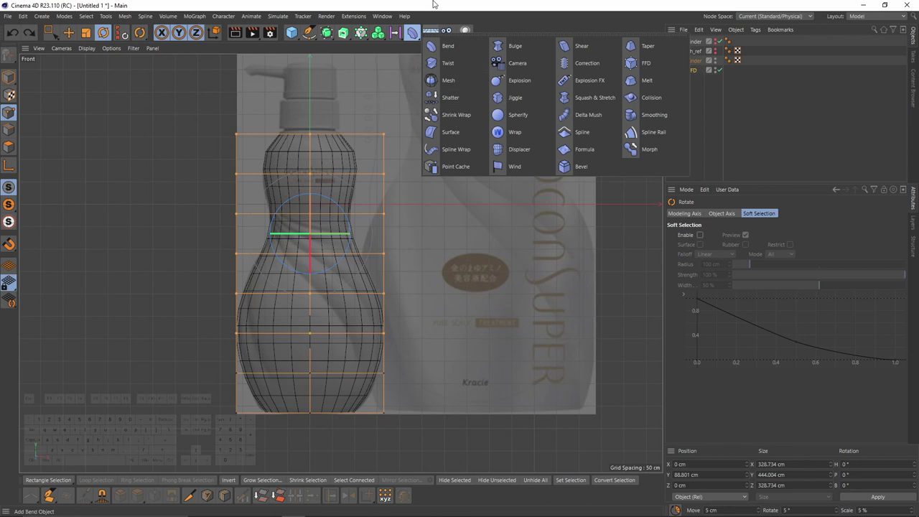
click(461, 118)
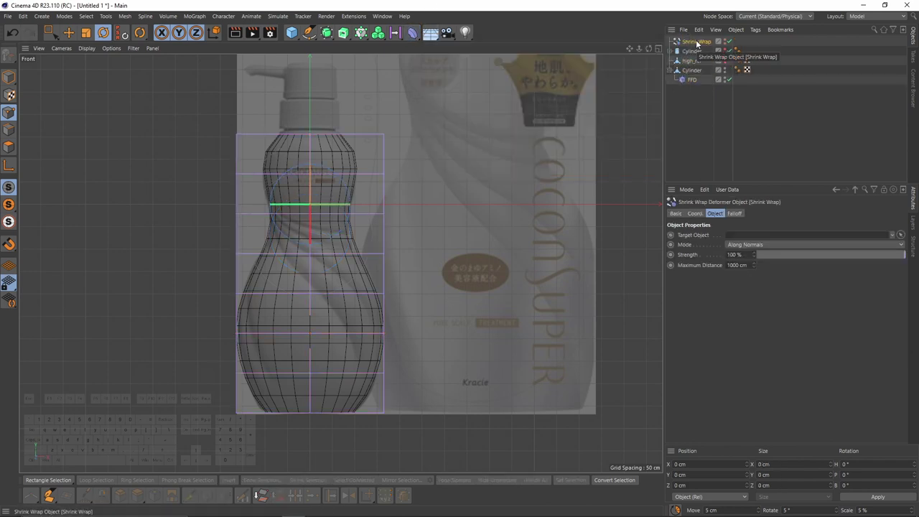
drag(696, 41, 691, 79)
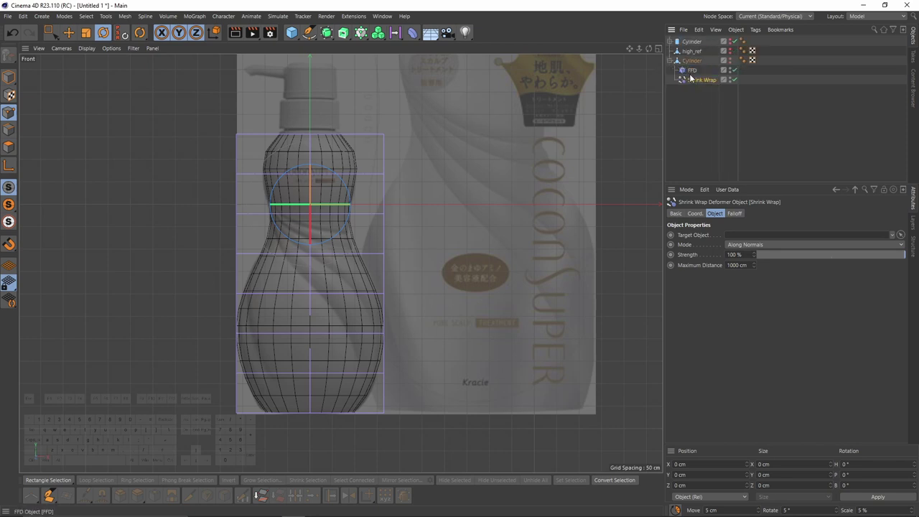
Step: Select high_ref in model mode and place it under a new Subdivision Surface
click(688, 48)
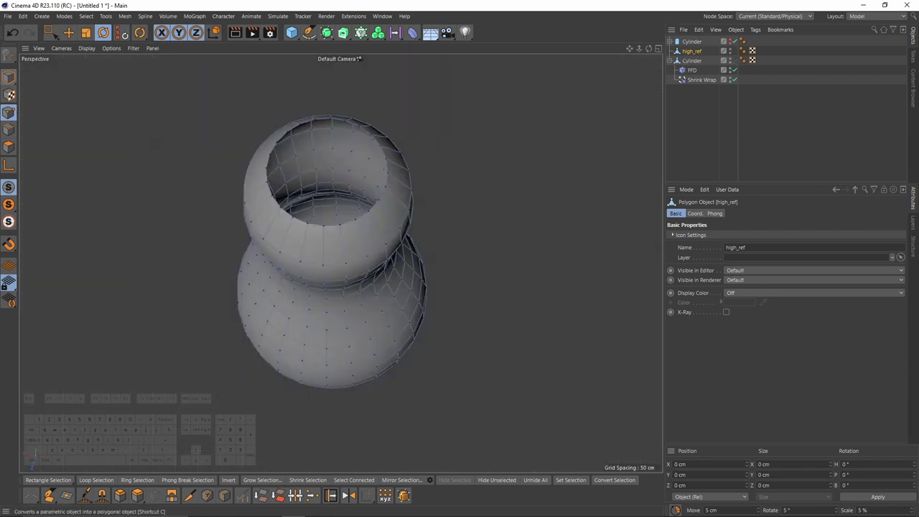
click(8, 78)
key(e)
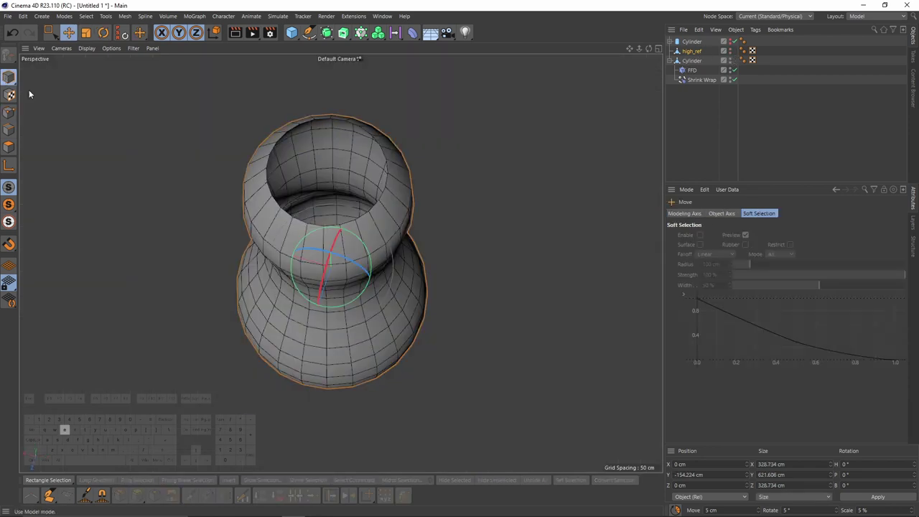
alt+drag(484, 286, 488, 109)
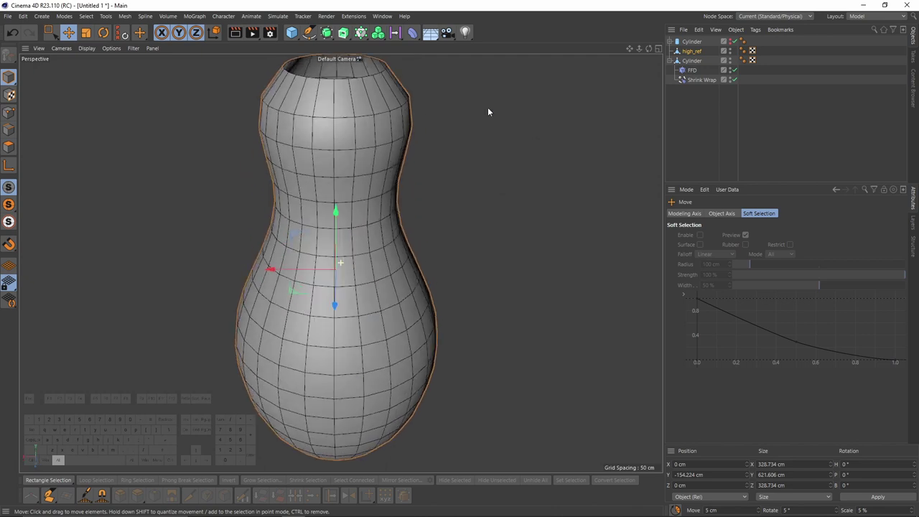
alt+click(326, 32)
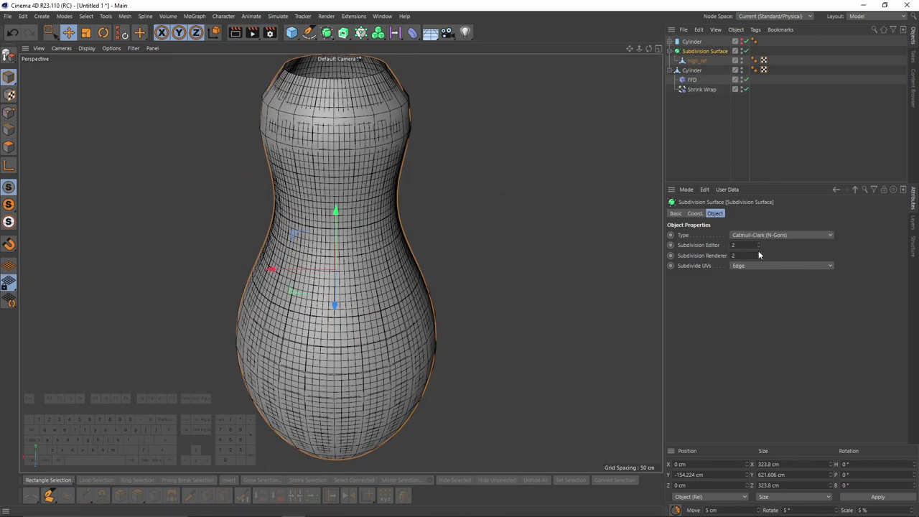
Step: Convert the Subdivision Surface over high_ref into an editable polygon mesh and hide it in the editor and renderer
key(c)
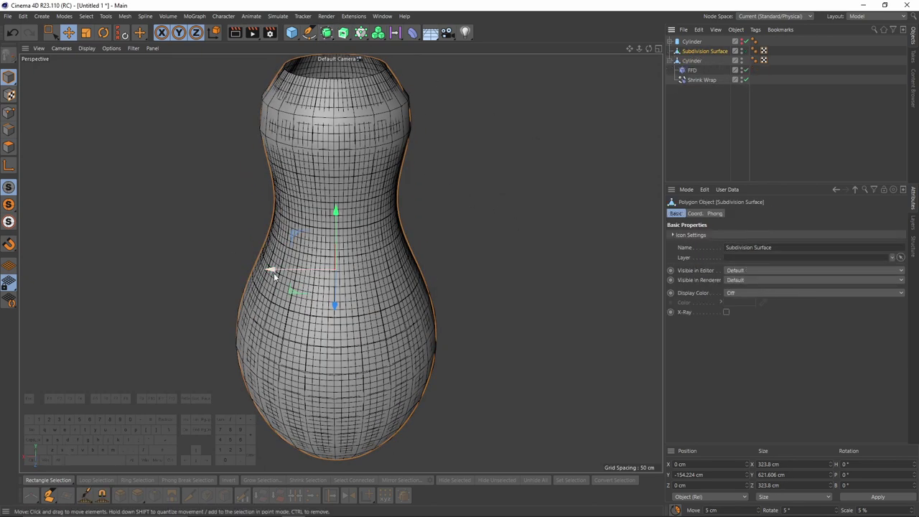
drag(270, 268, 497, 268)
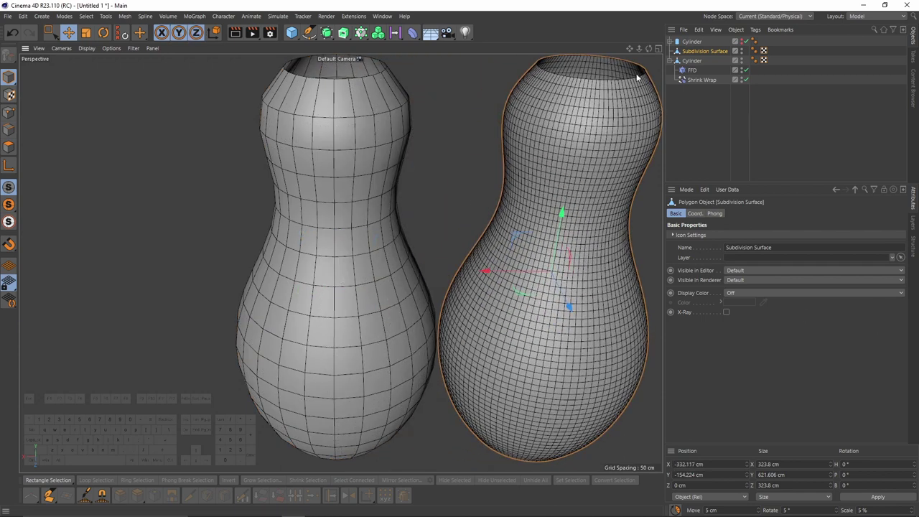
key(ctrl+z)
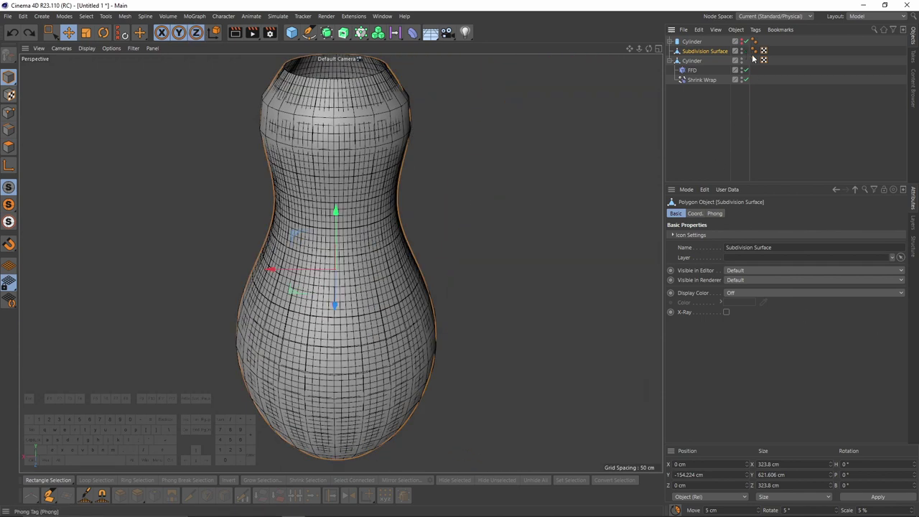
ctrl+click(743, 51)
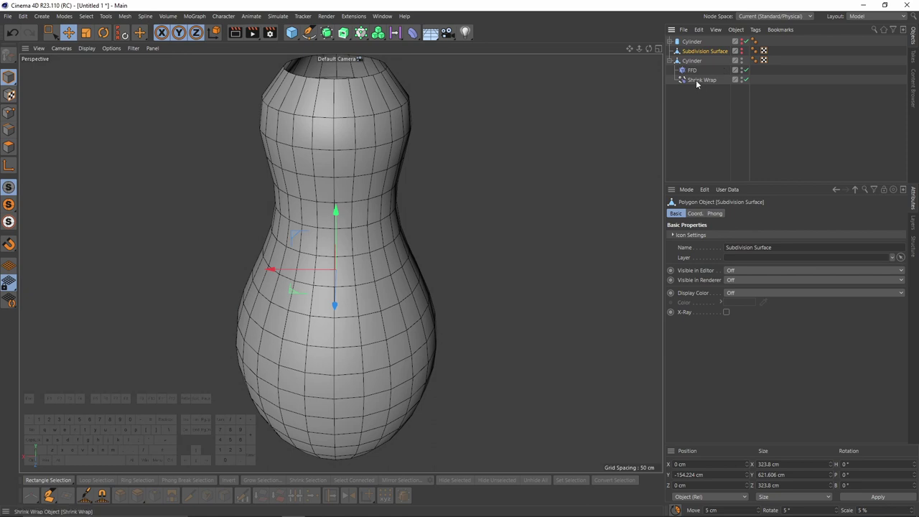
Step: Rename the converted Subdivision Surface mesh as high_ref
click(697, 80)
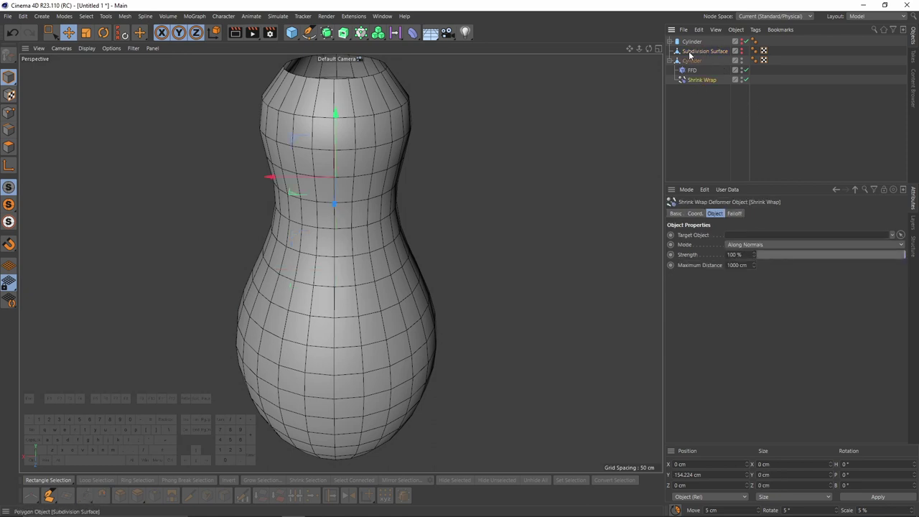
double_click(701, 52)
text(h)
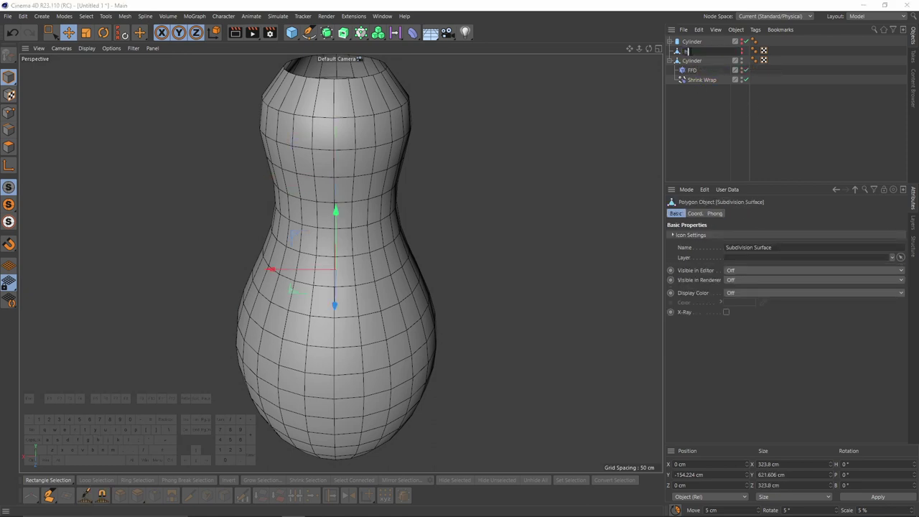
text(igh_re)
text(f)
key(Return)
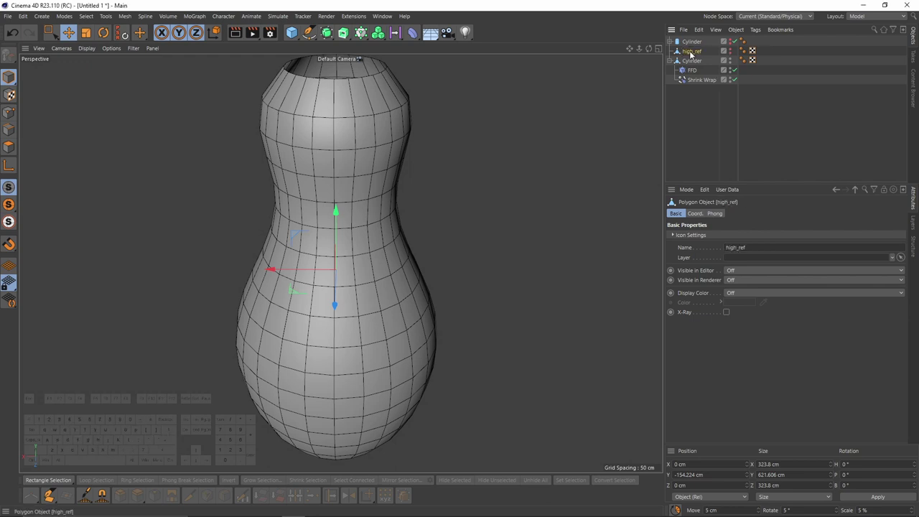
Step: Assign high_ref as the target object of the Shrink Wrap deformer
click(701, 79)
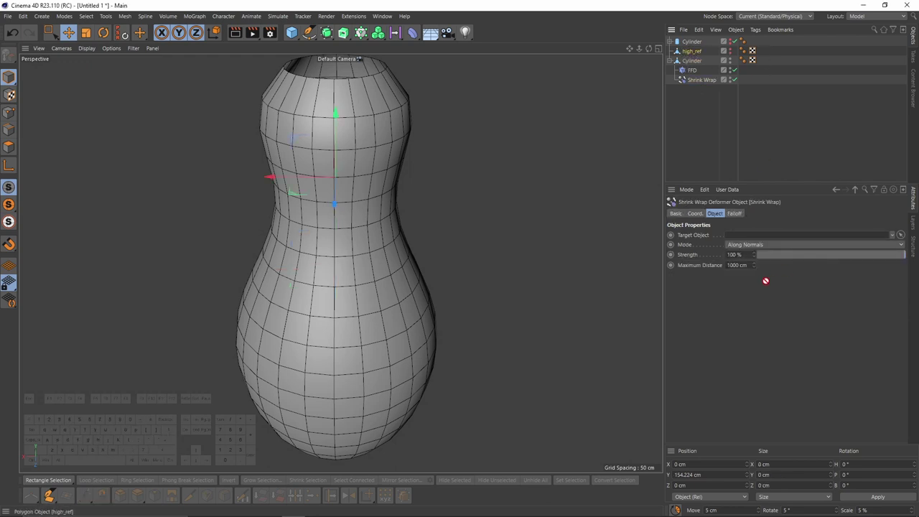
drag(748, 236, 747, 235)
alt+drag(436, 198, 469, 189)
Step: Select the FFD in point mode and show the bottle in the Front view over the reference
click(691, 70)
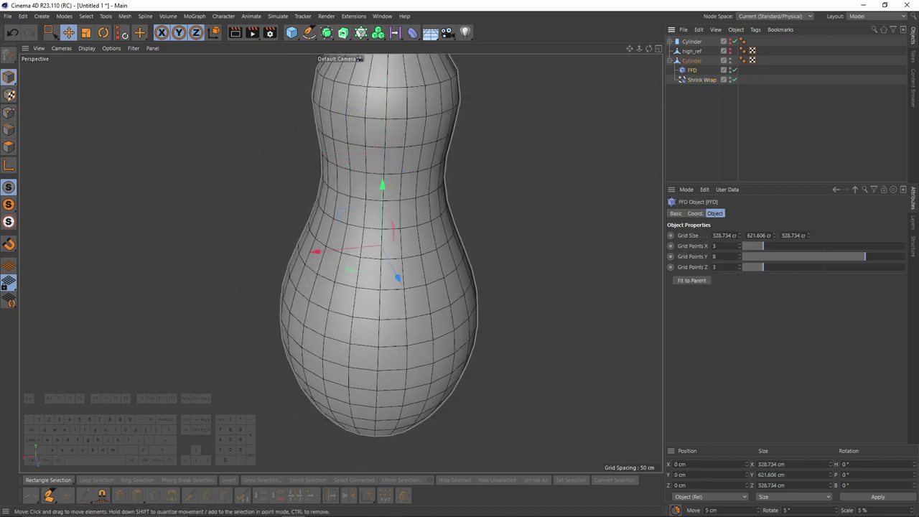
click(9, 94)
middle_click(51, 136)
middle_click(552, 378)
Step: Try rotating the upper FFD rows about the vertical axis in two stages, dropping the lowest selected row between them, and undo the rotations
key(r)
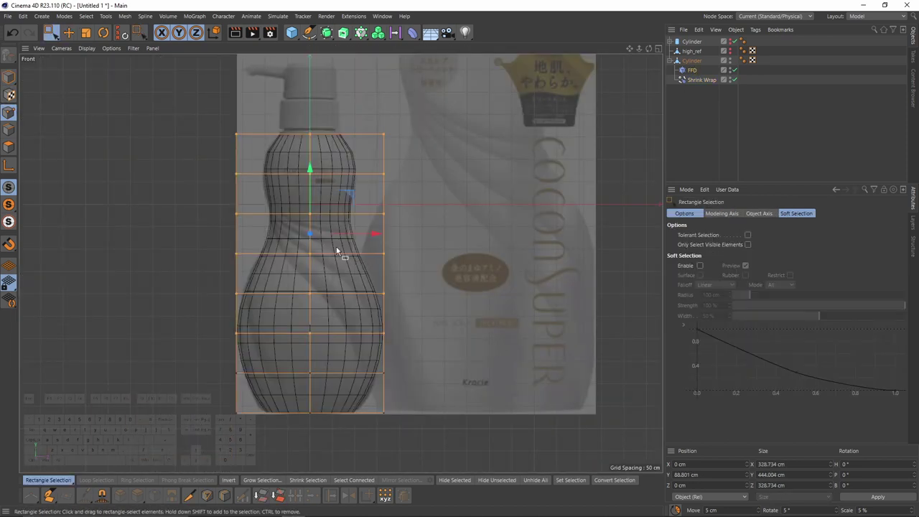
drag(336, 236, 286, 233)
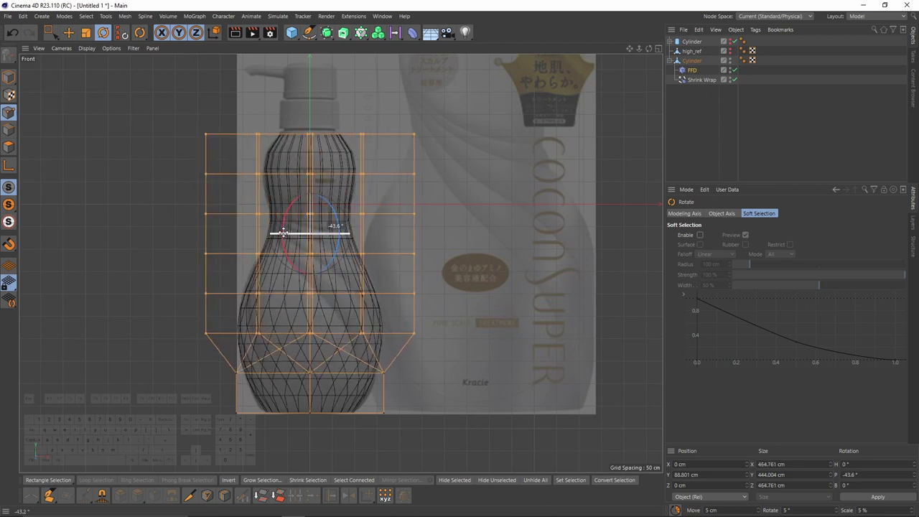
key(space)
ctrl+drag(161, 318, 512, 369)
key(r)
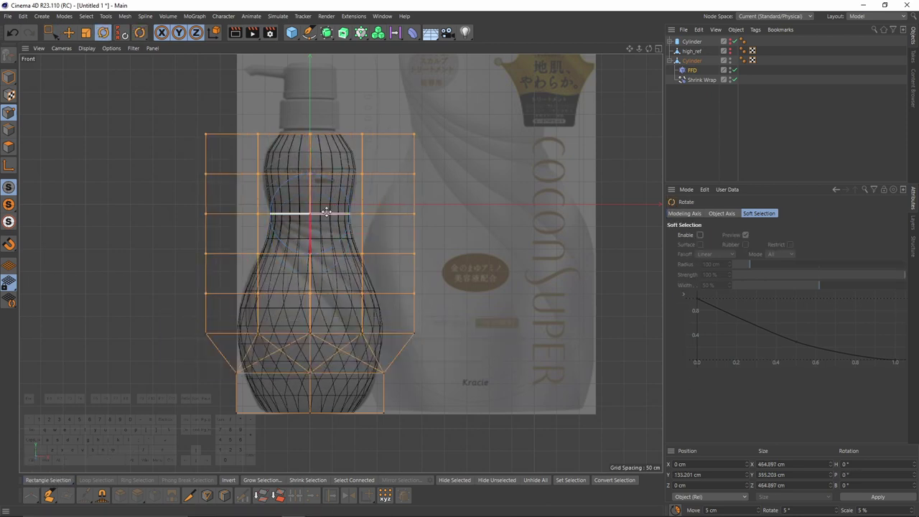
drag(329, 214, 278, 209)
key(ctrl+z)
key(ctrl+z)
key(ctrl+z)
key(ctrl+z)
key(ctrl+z)
Step: Rotate all FFD rows above the base about the vertical axis, then drop the lowest selected row and rotate the rest further
key(space)
alt+right_drag(354, 304, 346, 257)
key(space)
scroll(345, 255, down, 1)
alt+middle_drag(329, 242, 343, 200)
scroll(334, 195, up, 1)
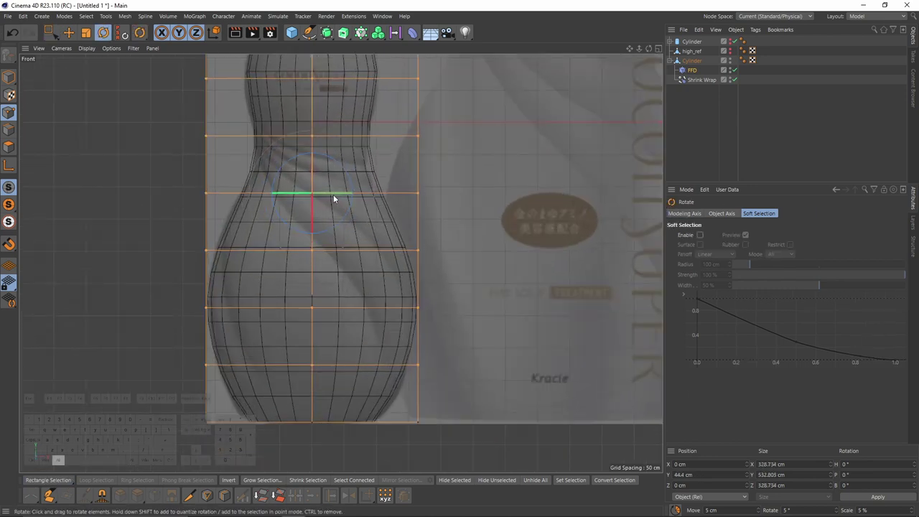
drag(331, 193, 322, 163)
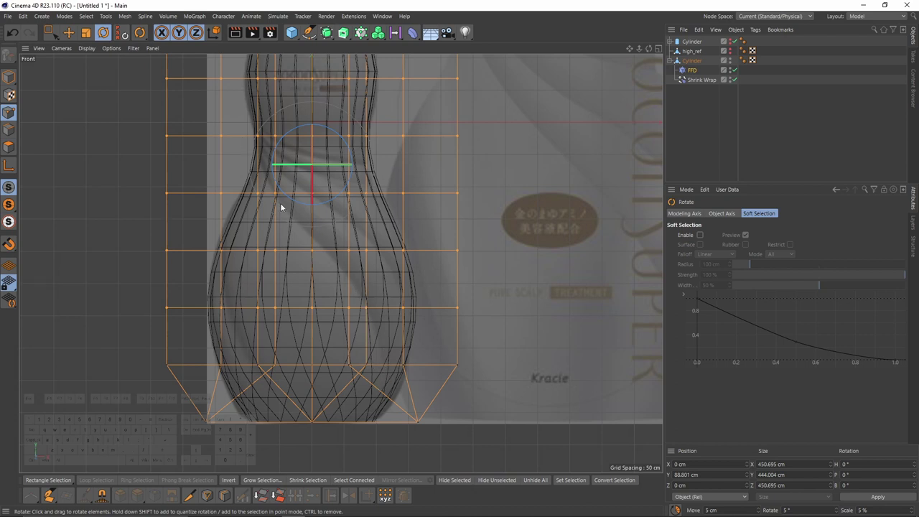
mouse_move(313, 175)
mouse_down()
mouse_move(323, 158)
mouse_move(316, 161)
mouse_up()
key(ctrl+z)
Step: Drop the next two lower FFD rows from the selection one at a time, rotating the remaining upper rows after each
key(space)
ctrl+drag(93, 260, 566, 369)
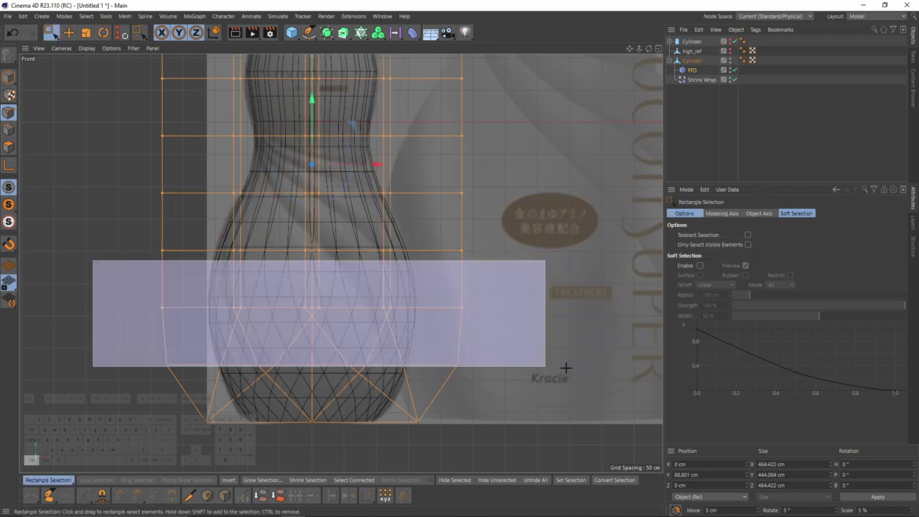
key(space)
drag(331, 136, 319, 132)
key(space)
ctrl+drag(100, 224, 531, 288)
key(space)
drag(350, 107, 295, 101)
Step: Finish the staged twist by rotating the top three FFD rows, then only the top two, about the vertical axis
key(space)
ctrl+drag(100, 165, 532, 224)
key(space)
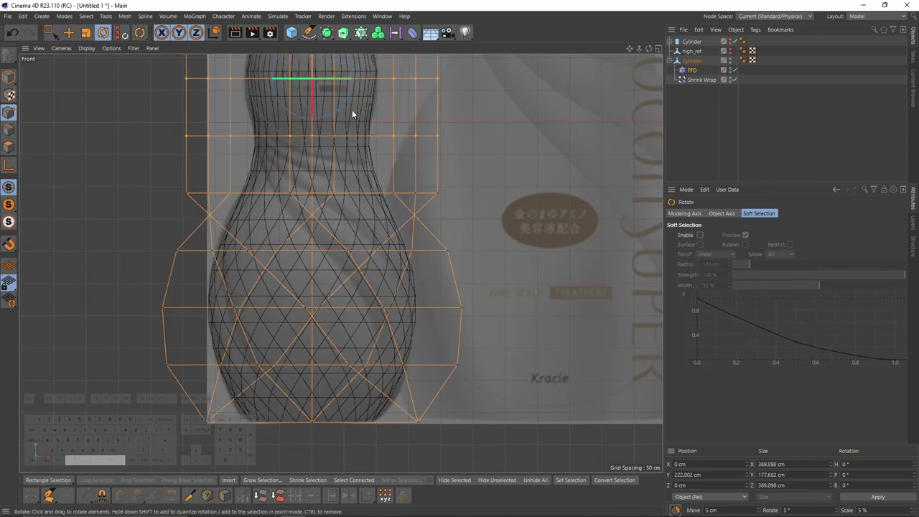
drag(348, 78, 237, 72)
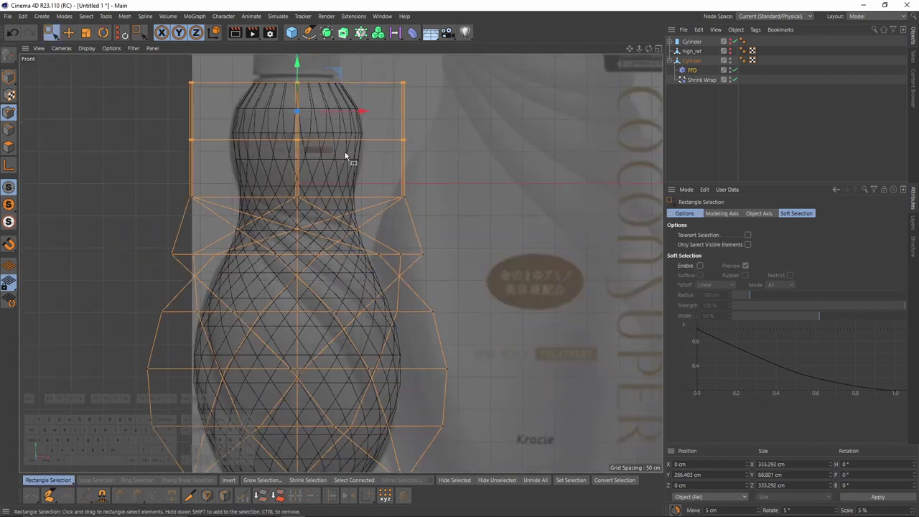
drag(310, 108, 311, 107)
Step: Bake the twisted Cylinder into a new mesh with Current State to Object in model mode and hide the original
middle_click(188, 141)
middle_click(174, 145)
alt+drag(281, 240, 310, 307)
click(8, 91)
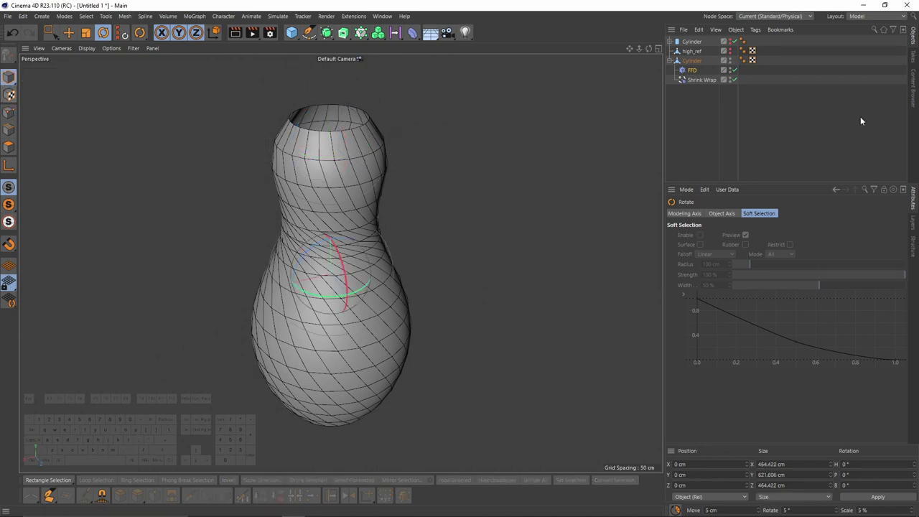
alt+drag(525, 188, 547, 212)
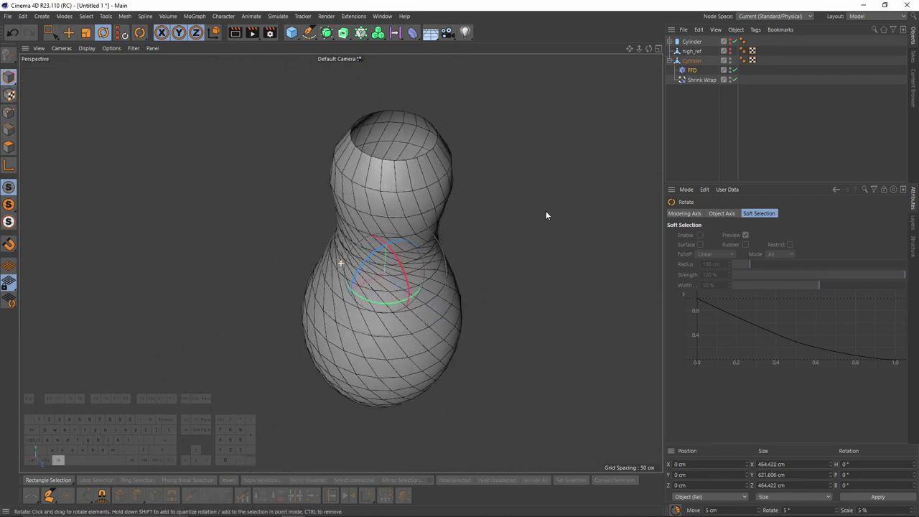
click(690, 60)
right_click(691, 62)
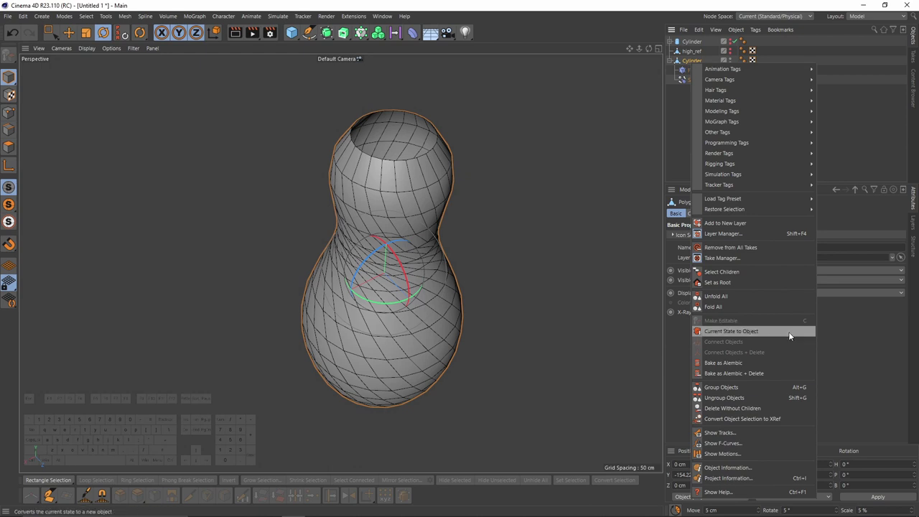
click(743, 331)
click(673, 60)
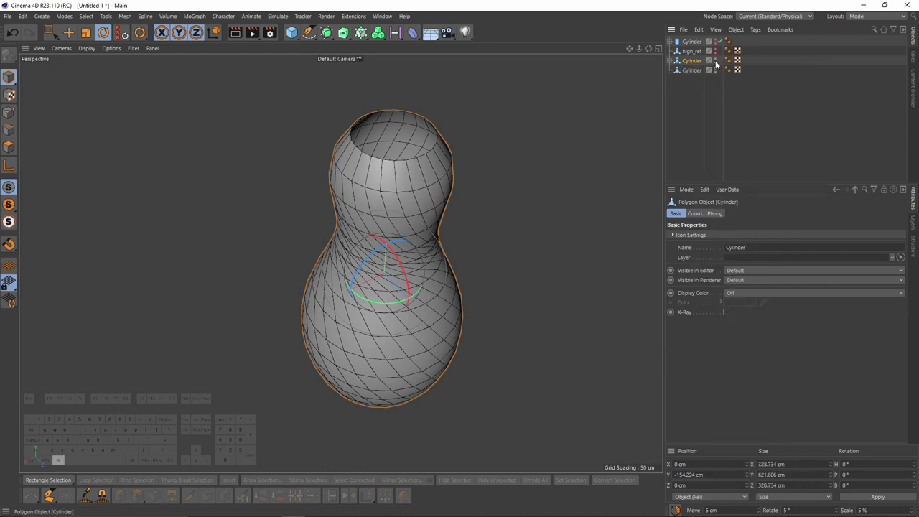
ctrl+click(692, 71)
Step: Try selecting a diagonal run of edges on the baked bottle along the fold from the lower body up to the waist
click(10, 130)
key(e)
middle_click(446, 334)
middle_click(457, 347)
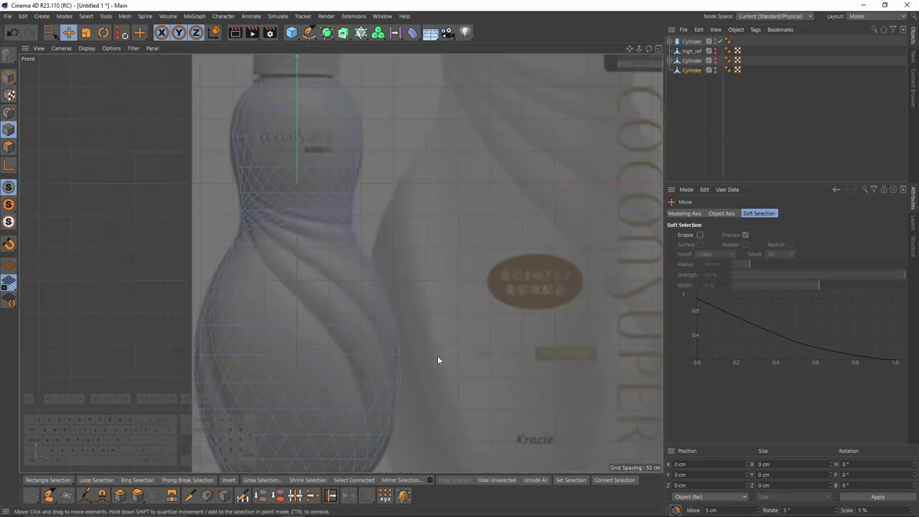
middle_click(330, 351)
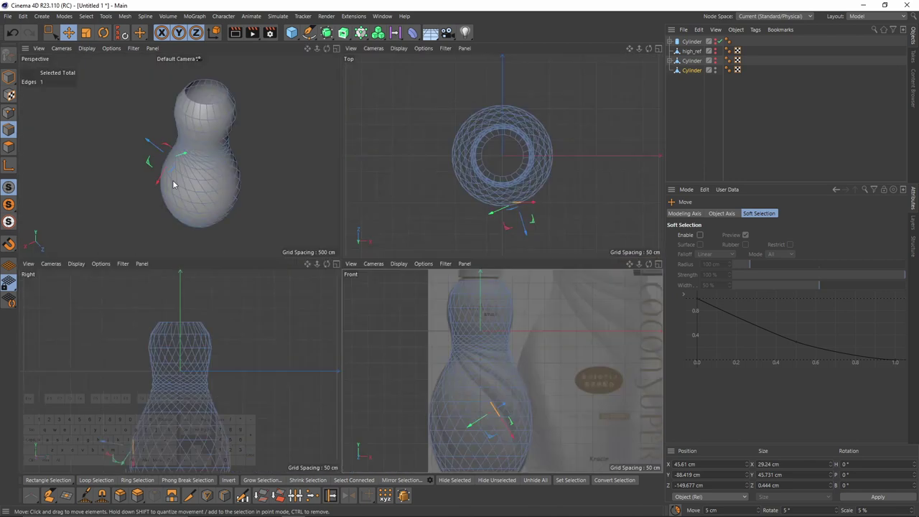
middle_click(175, 180)
alt+drag(364, 269, 340, 357)
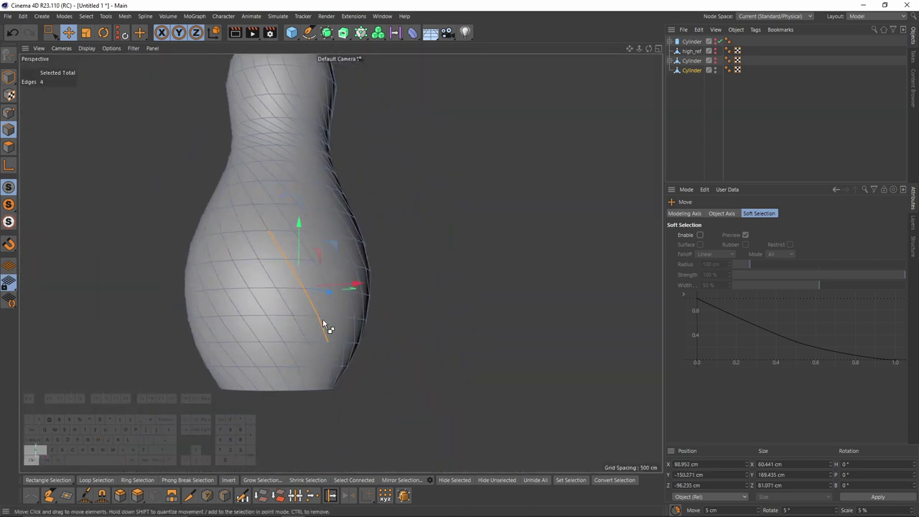
alt+drag(322, 318, 309, 230)
alt+middle_drag(309, 230, 356, 284)
ctrl+shift+click(271, 221)
middle_click(344, 255)
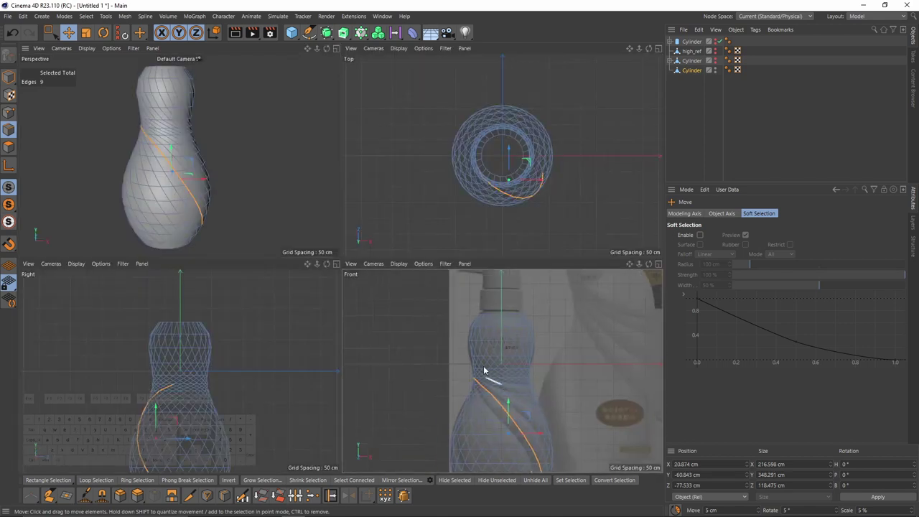
Step: Compare the selected edge run with the reference fold in the Front view and undo the latest edge selections
middle_click(484, 370)
scroll(577, 394, up, 5)
scroll(309, 260, down, 6)
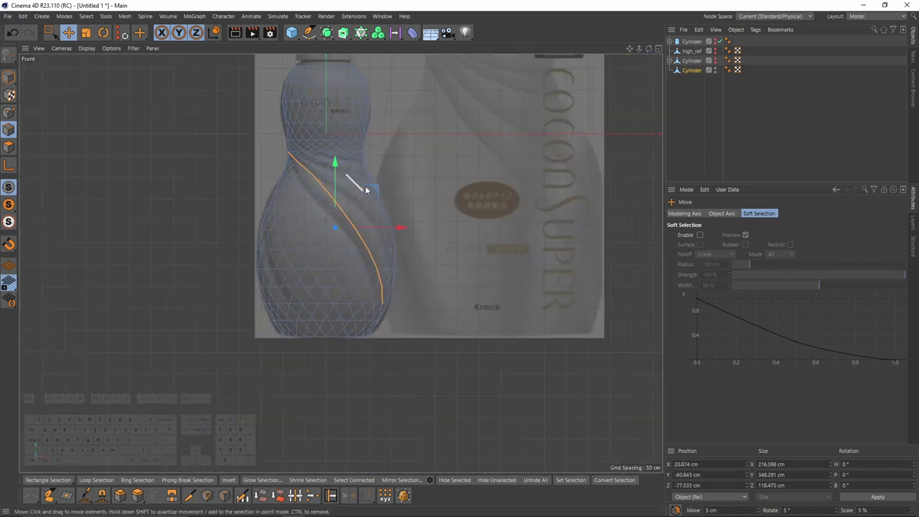
key(ctrl+z)
scroll(356, 237, up, 2)
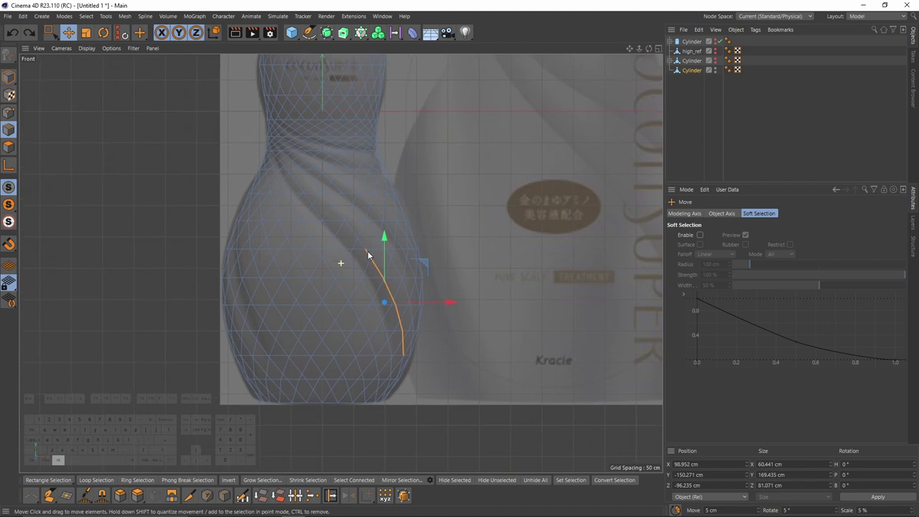
key(ctrl+z)
Step: Delete the baked Cylinder copy, then show the original twisted Cylinder and expand its deformers
key(Delete)
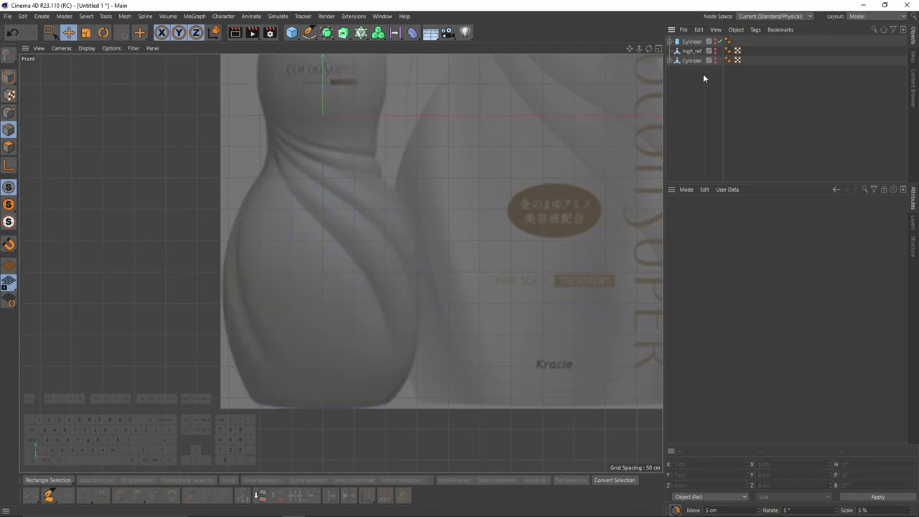
click(716, 62)
click(671, 61)
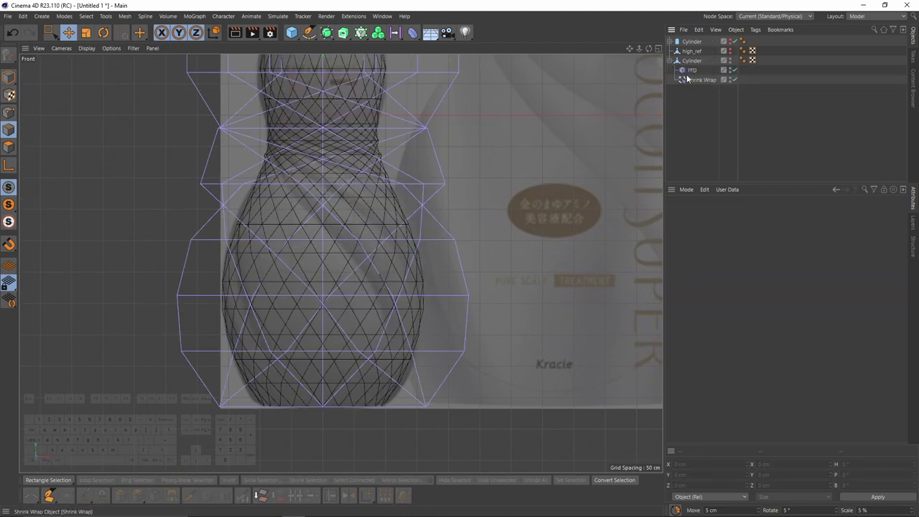
Step: Select the fourth FFD row from the top in point mode and rotate it further about the vertical axis
key(0)
drag(148, 168, 546, 209)
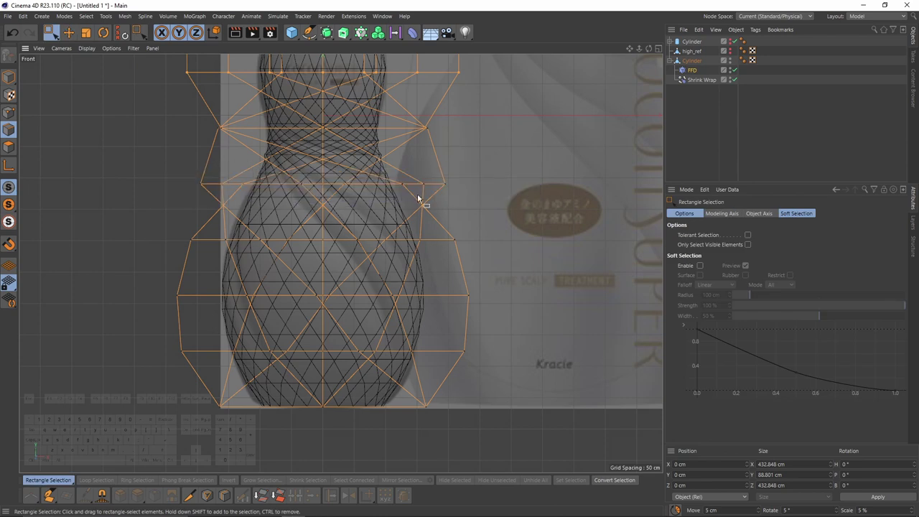
click(9, 113)
drag(166, 156, 427, 200)
key(r)
drag(331, 184, 293, 178)
Step: Bake the adjusted Cylinder to a new mesh with Current State to Object and hide the original
click(689, 62)
click(670, 61)
click(9, 77)
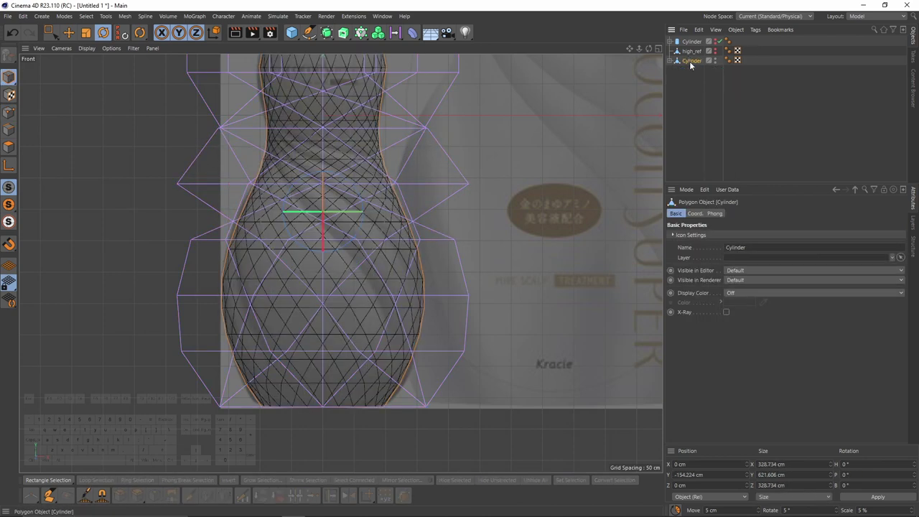
right_click(691, 63)
click(752, 260)
Step: Select a diagonal run of edges on the new mesh following the reference fold from the waist down the body
click(8, 130)
key(e)
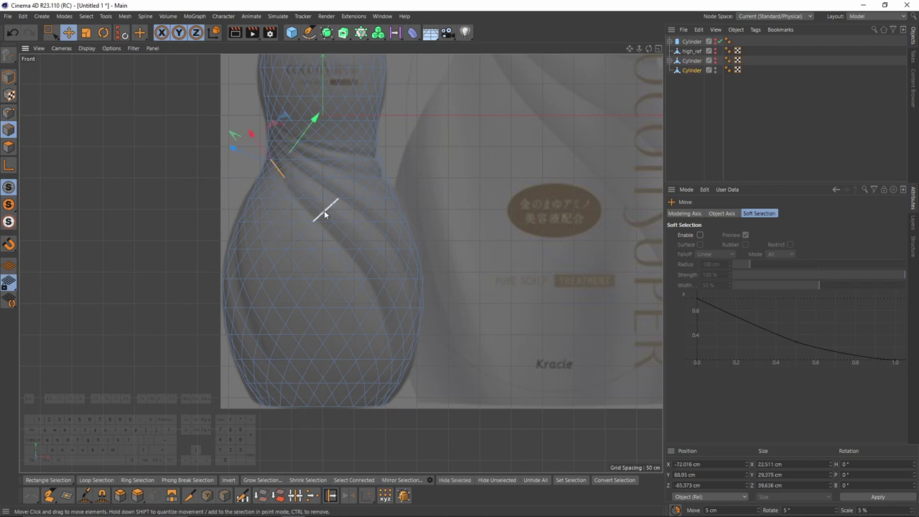
middle_click(282, 196)
middle_click(216, 142)
alt+drag(214, 140, 276, 140)
shift+click(364, 305)
alt+drag(364, 305, 443, 270)
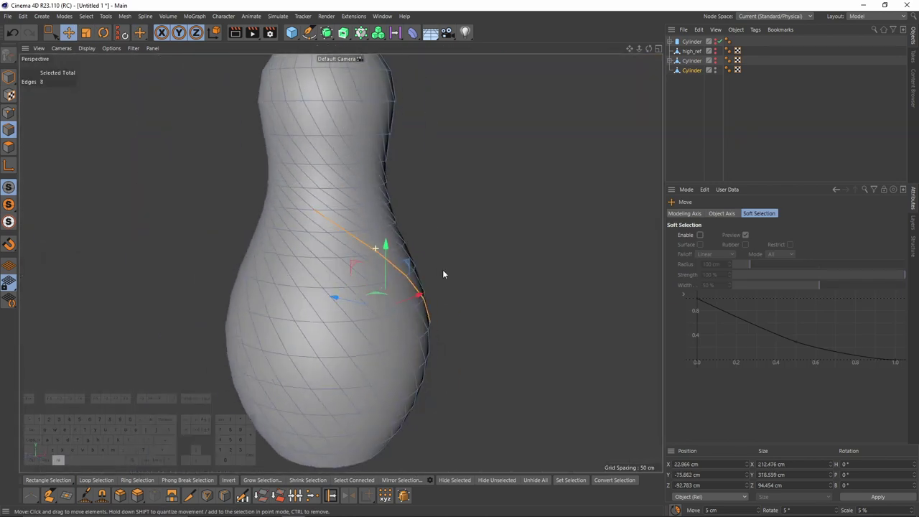
Step: Extend the selected diagonal edge run up to the waist and add a second parallel run beside it
shift+click(287, 181)
shift+click(280, 173)
middle_click(281, 174)
middle_click(166, 107)
alt+drag(318, 208, 301, 267)
shift+double_click(409, 260)
alt+drag(411, 259, 472, 211)
alt+drag(327, 191, 334, 201)
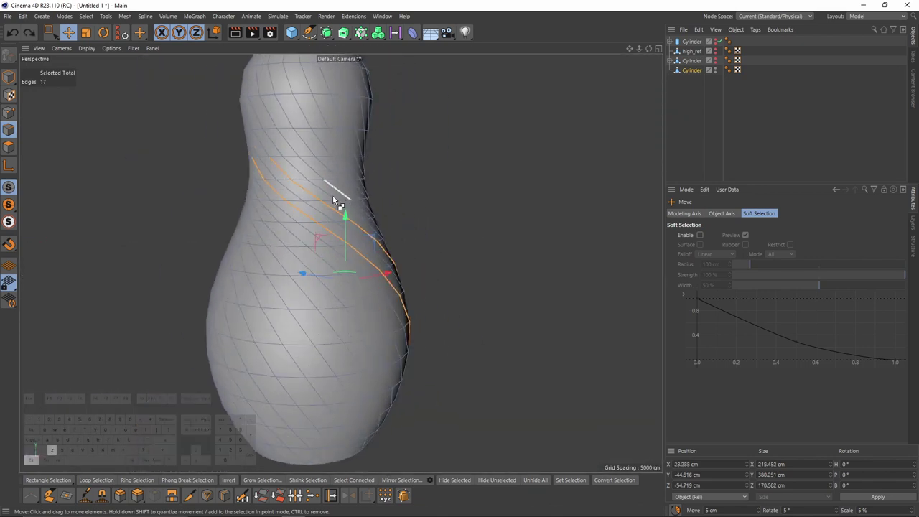
Step: Add the remaining diagonal edge runs around the bottle to the selection, following the reference's spiral folds
alt+drag(282, 176, 320, 317)
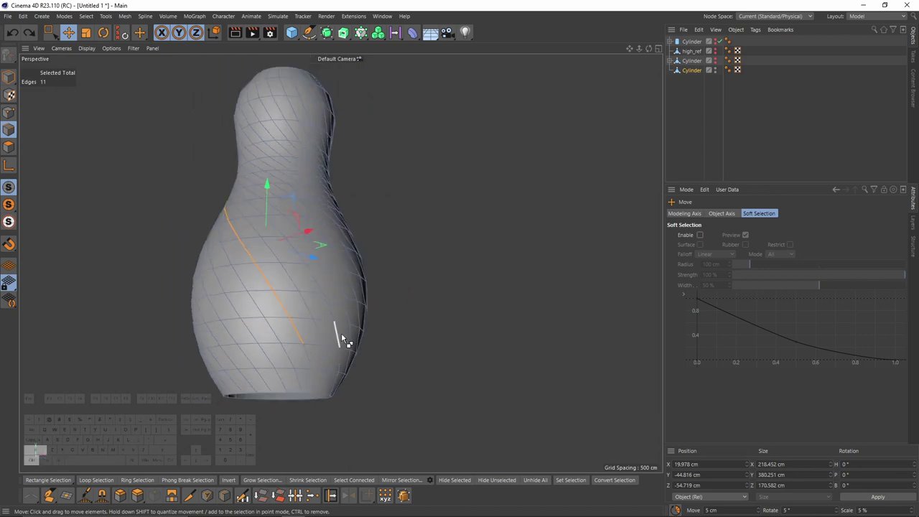
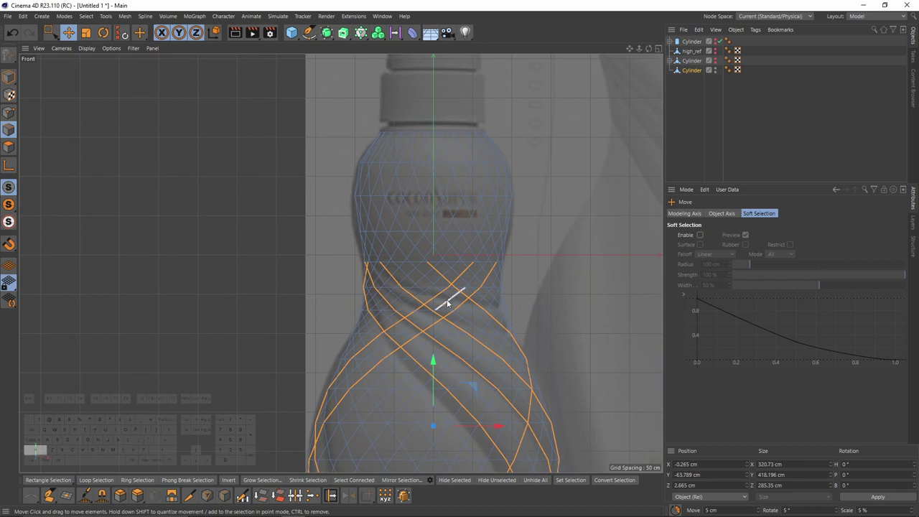
key(F1)
alt+drag(376, 164, 495, 313)
shift+click(495, 321)
mouse_move(377, 206)
alt+mouse_down()
mouse_move(490, 182)
mouse_move(384, 208)
alt+mouse_up()
alt+right_drag(383, 208, 454, 247)
alt+drag(453, 246, 406, 220)
alt+right_drag(406, 220, 412, 203)
alt+drag(412, 204, 417, 238)
alt+right_drag(417, 238, 488, 200)
Step: Bevel the selected spiral edges with a Chamfer offset of 1.9 cm
right_click(487, 200)
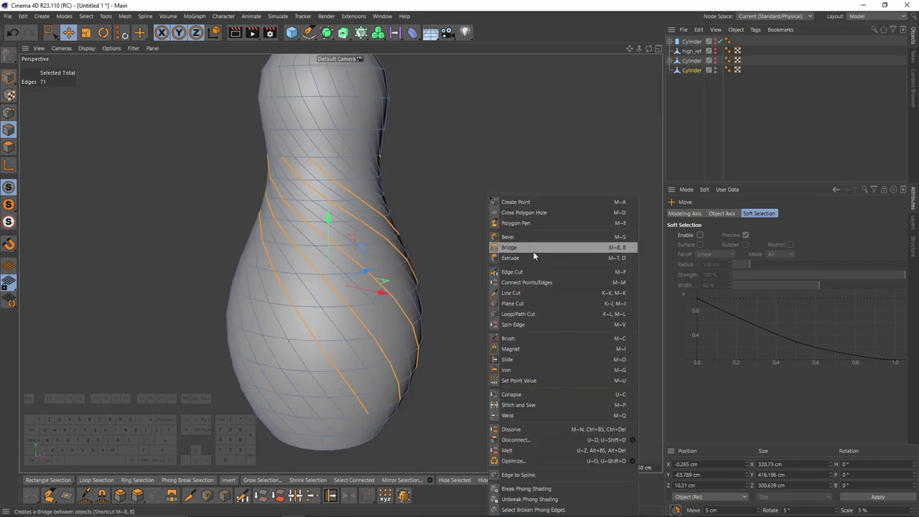
click(524, 237)
alt+drag(407, 201, 523, 166)
alt+middle_drag(425, 166, 416, 183)
alt+right_drag(416, 183, 414, 173)
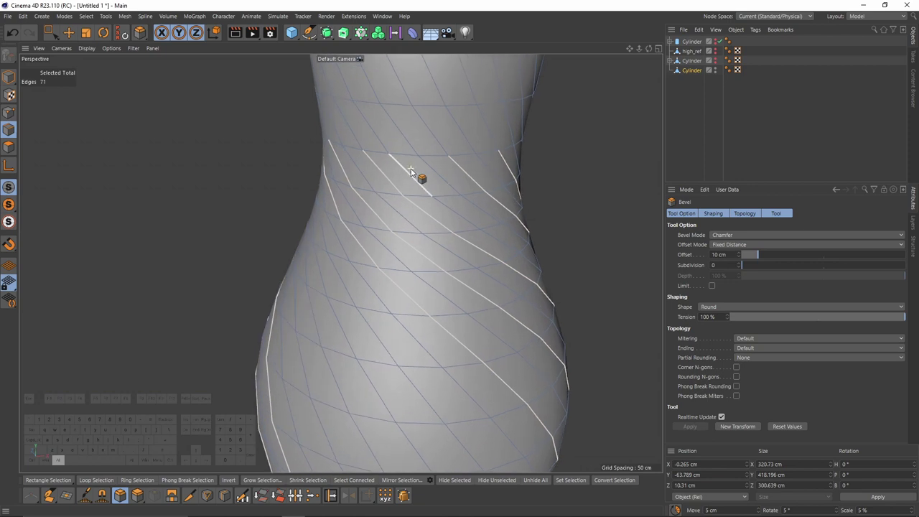
alt+drag(456, 186, 331, 187)
alt+right_drag(331, 187, 379, 186)
drag(379, 186, 402, 178)
alt+middle_drag(407, 173, 341, 149)
alt+right_drag(341, 149, 307, 173)
scroll(411, 241, down, 5)
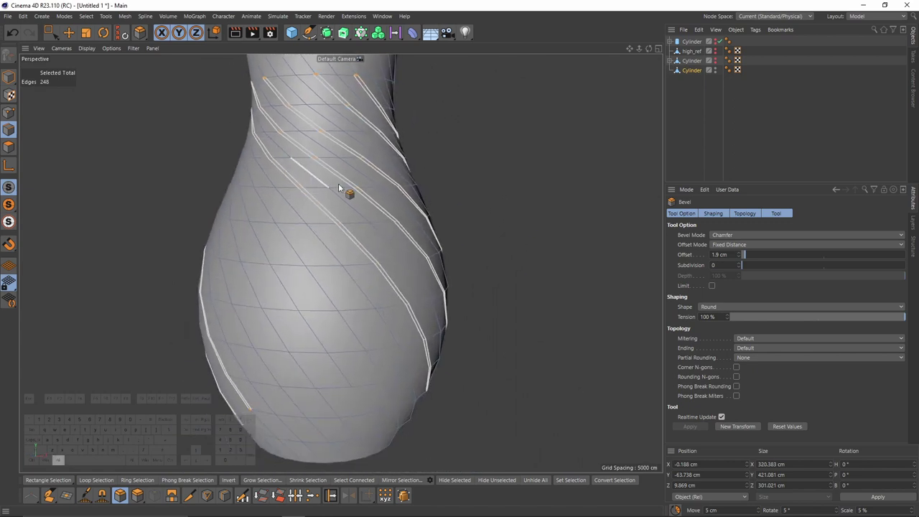
Step: Convert the bevelled spiral strips to a polygon selection and push them inward with Normal Move by -5.15 cm
ctrl+click(13, 151)
alt+drag(395, 148, 437, 177)
right_click(436, 177)
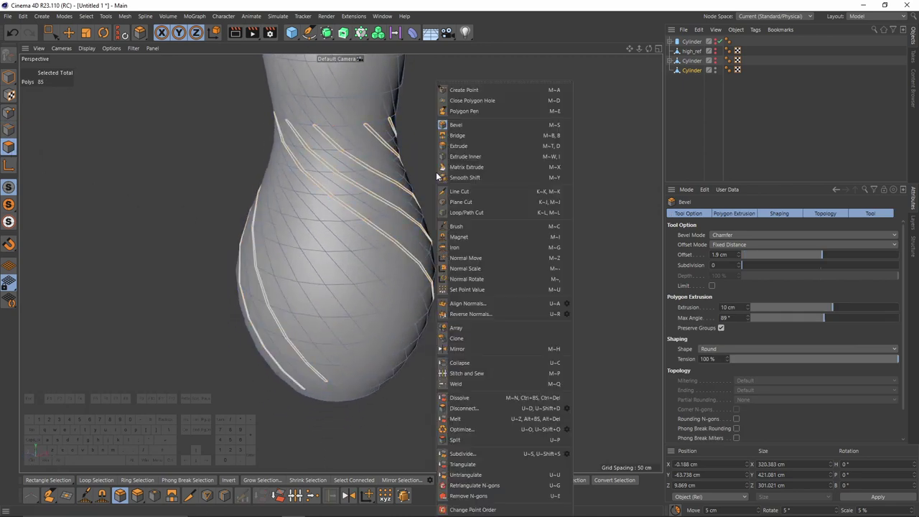
click(492, 257)
mouse_move(445, 220)
alt+mouse_down()
mouse_move(513, 232)
mouse_move(441, 215)
alt+mouse_up()
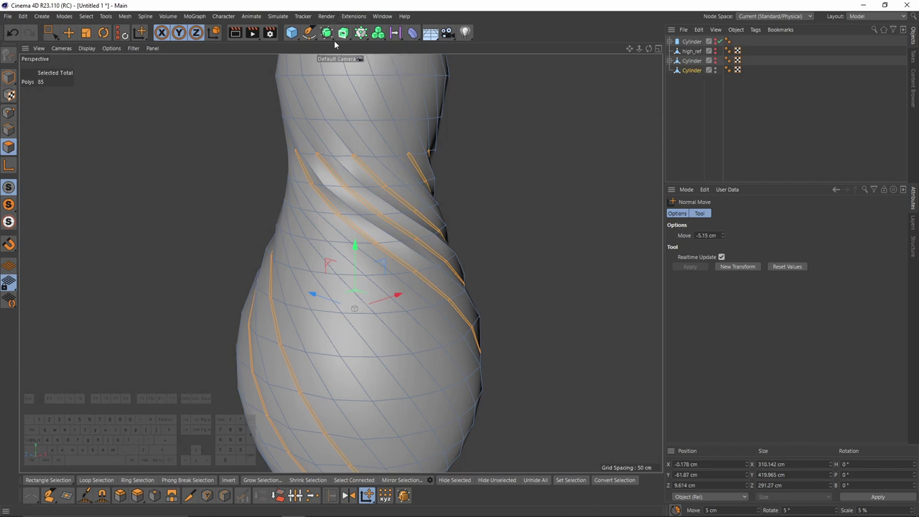
Step: Try a Subdivision Surface on the Cylinder, and undo it together with the last Normal Move
drag(327, 36, 383, 56)
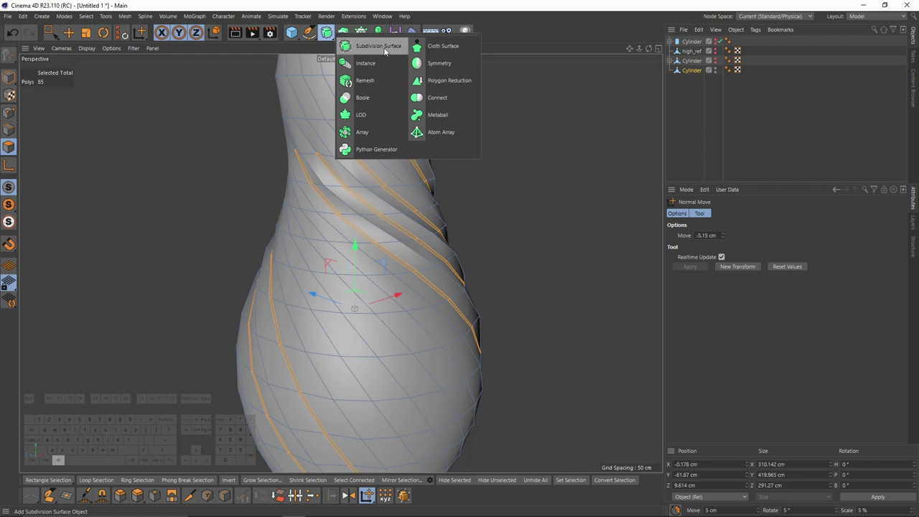
alt+click(384, 51)
alt+drag(392, 185, 445, 199)
key(n)
key(a)
scroll(441, 185, down, 4)
alt+middle_drag(449, 248, 428, 211)
alt+drag(429, 211, 472, 206)
key(ctrl+z)
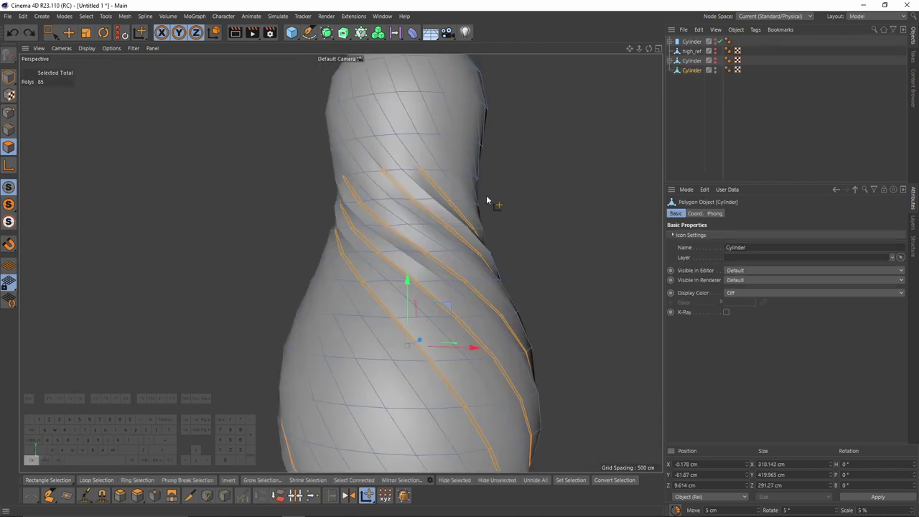
key(ctrl+z)
Step: Add a Subdivision Surface as parent of the Cylinder and push the selected spiral strips inward along their normals
alt+middle_drag(472, 177, 461, 153)
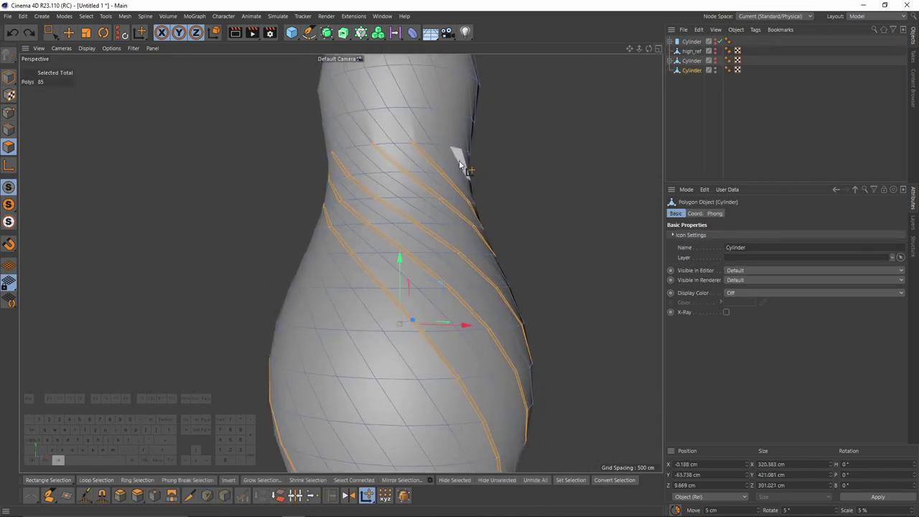
alt+drag(461, 152, 488, 165)
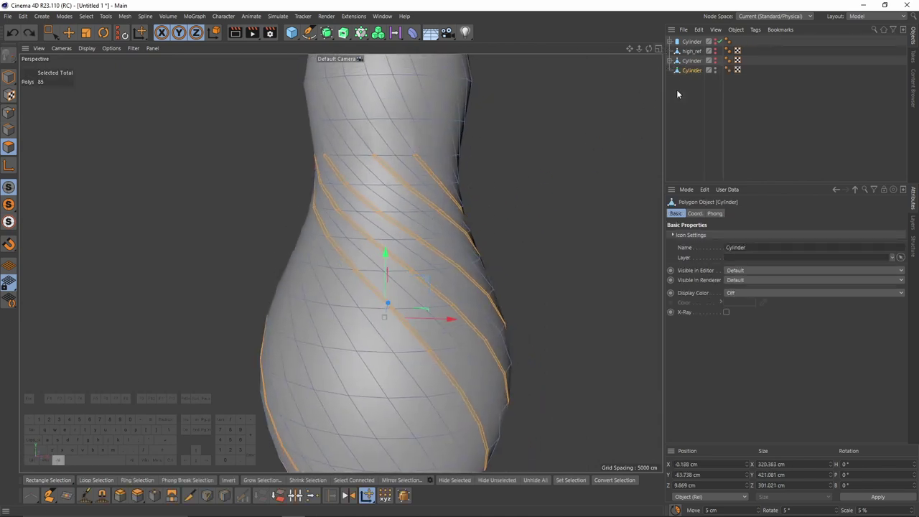
alt+click(326, 33)
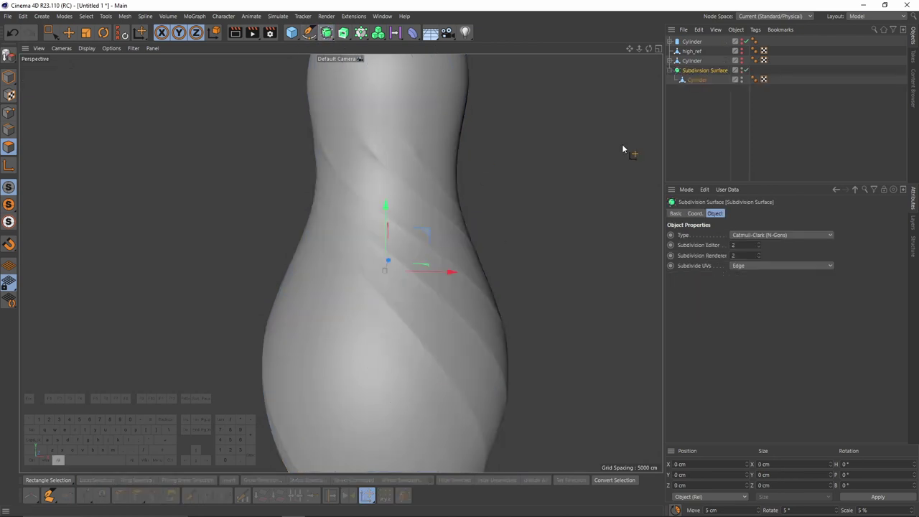
click(694, 81)
drag(431, 323, 411, 323)
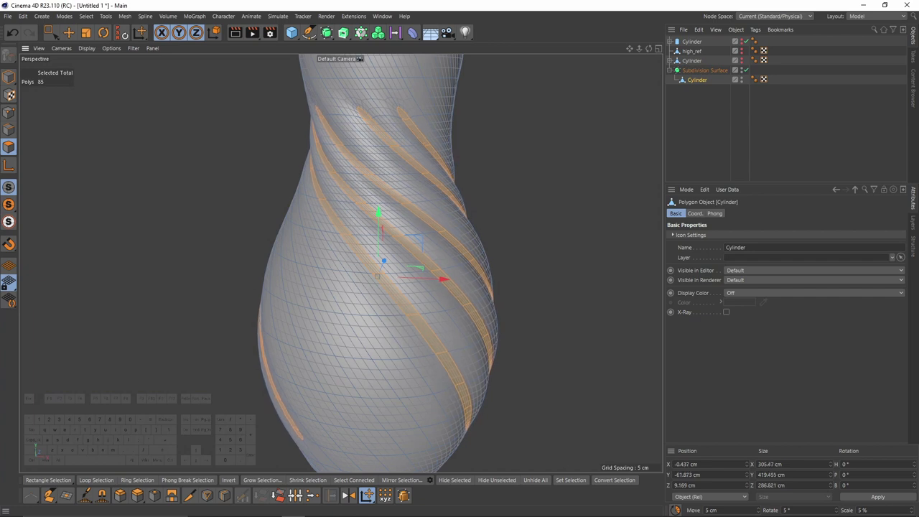
Step: Inspect the spiral folds around the bottle with the Subdivision Surface on and off
click(801, 109)
alt+drag(506, 167, 444, 172)
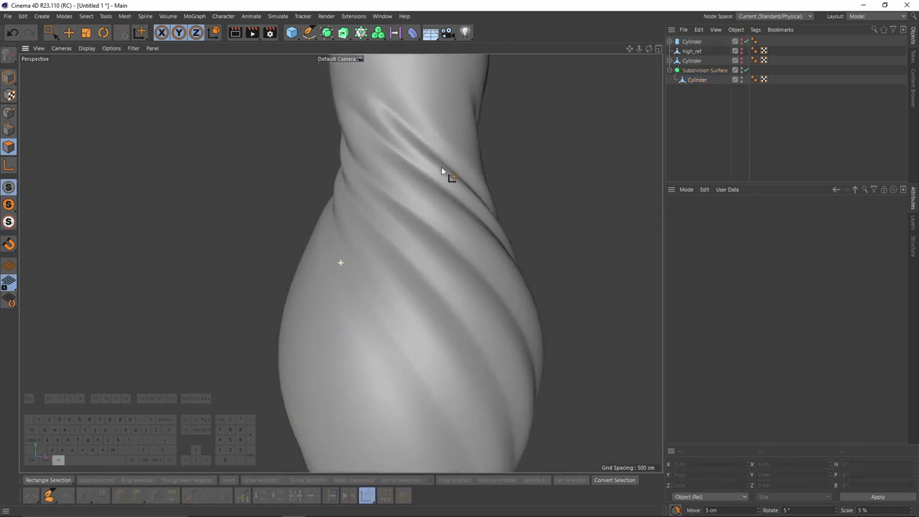
alt+right_drag(444, 171, 399, 203)
alt+drag(398, 204, 92, 201)
alt+middle_drag(363, 241, 380, 317)
alt+drag(401, 297, 462, 181)
alt+right_drag(461, 181, 420, 221)
click(422, 224)
key(q)
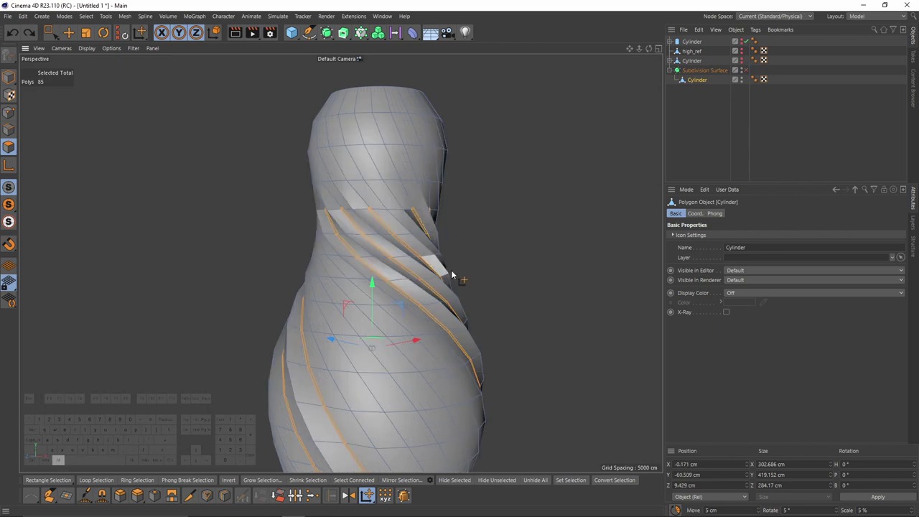
alt+middle_drag(451, 270, 486, 237)
key(q)
click(820, 139)
Step: Examine where the folds run out near the bottle's base, comparing the smoothed surface with the base mesh
alt+drag(340, 263, 470, 243)
alt+right_drag(468, 245, 388, 250)
mouse_move(388, 255)
alt+mouse_down()
mouse_move(389, 288)
mouse_move(471, 289)
mouse_move(381, 268)
alt+mouse_up()
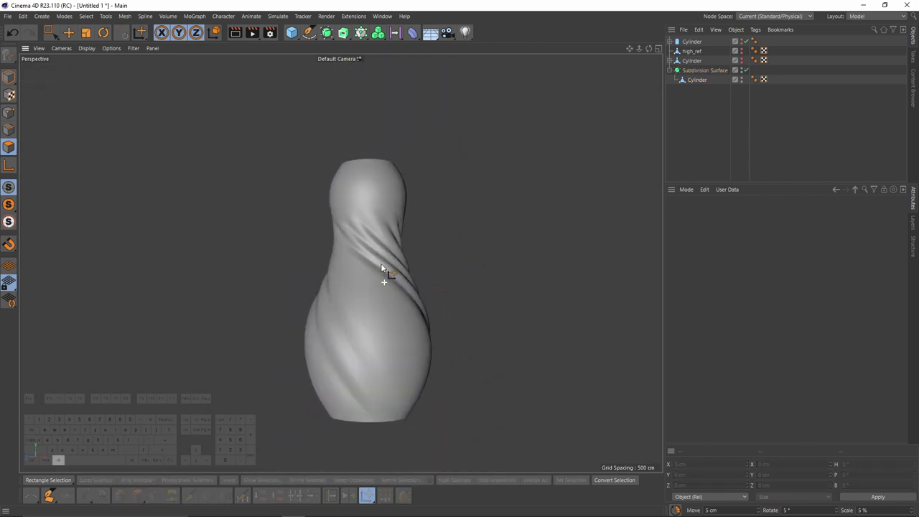
alt+right_drag(382, 265, 386, 185)
alt+drag(386, 186, 414, 164)
alt+right_drag(415, 164, 391, 244)
click(391, 245)
key(q)
alt+right_drag(372, 291, 428, 263)
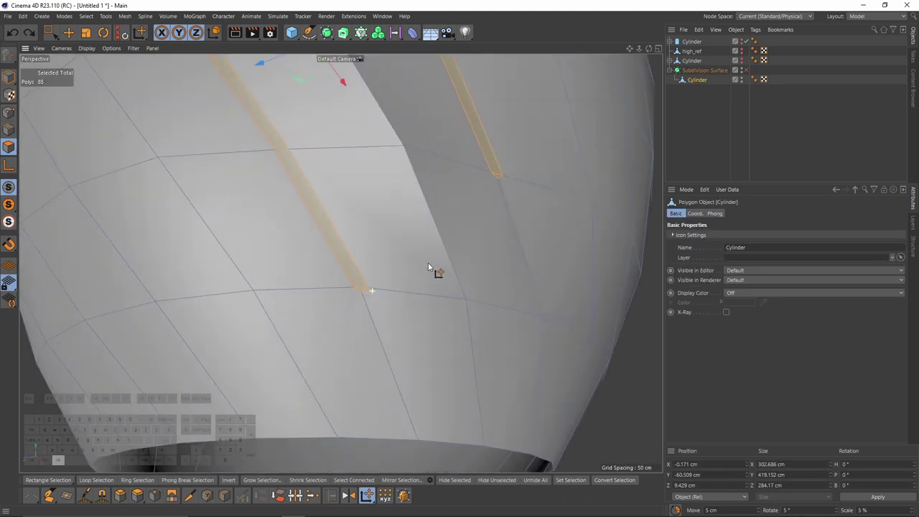
scroll(322, 263, down, 2)
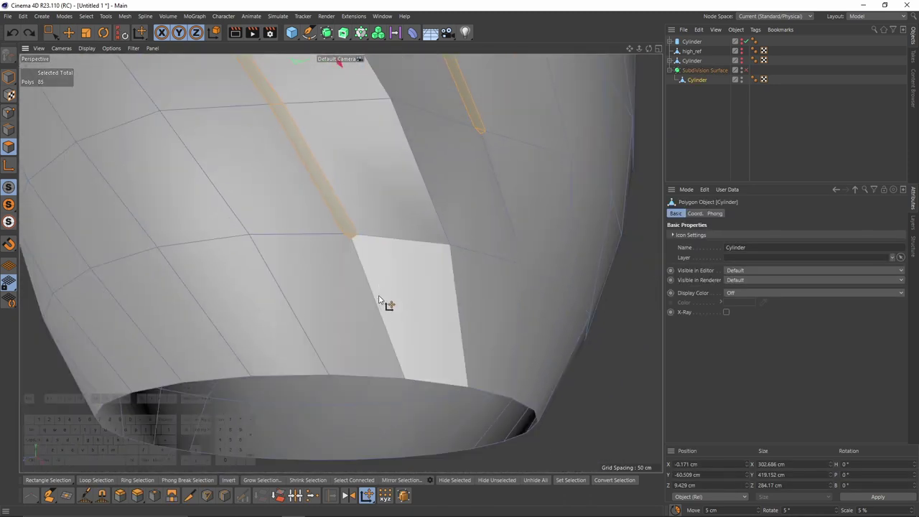
key(q)
click(752, 120)
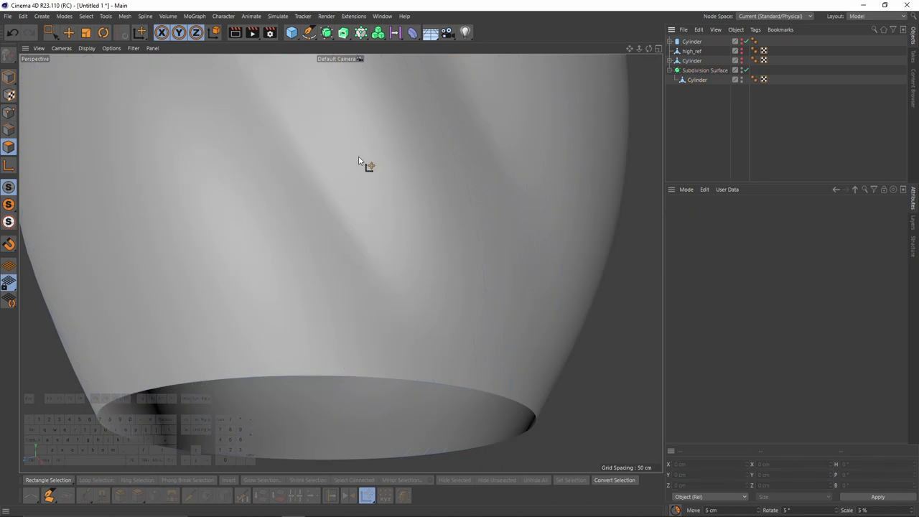
Step: Inspect the lower body's mesh flow in Gouraud Shading (Lines), and review the whole bottle in plain Gouraud Shading
click(70, 50)
click(87, 48)
click(87, 48)
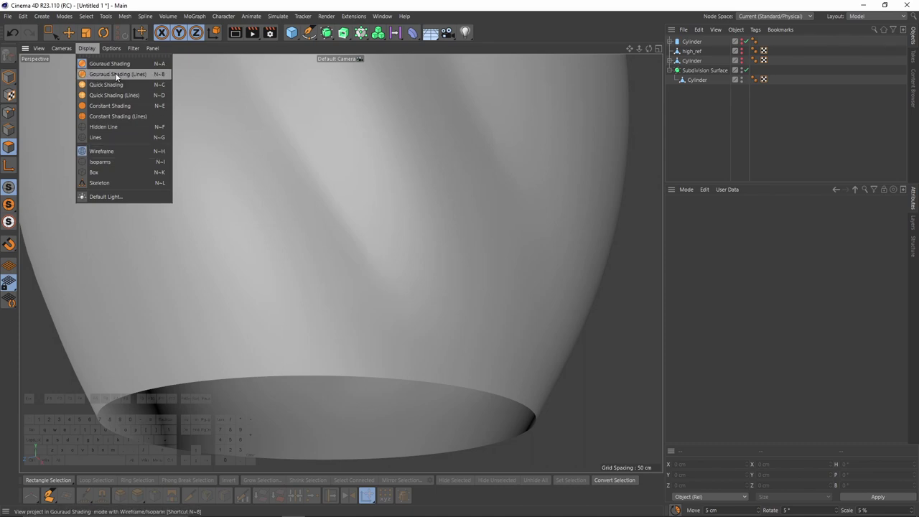
click(116, 75)
alt+right_drag(424, 240, 385, 250)
alt+drag(386, 249, 423, 202)
alt+middle_drag(423, 201, 356, 262)
mouse_move(356, 262)
alt+mouse_down()
mouse_move(303, 242)
mouse_move(309, 278)
mouse_move(387, 258)
alt+mouse_up()
key(n)
key(a)
alt+right_drag(426, 213, 411, 219)
mouse_move(412, 218)
alt+mouse_down()
mouse_move(398, 170)
mouse_move(430, 176)
alt+mouse_up()
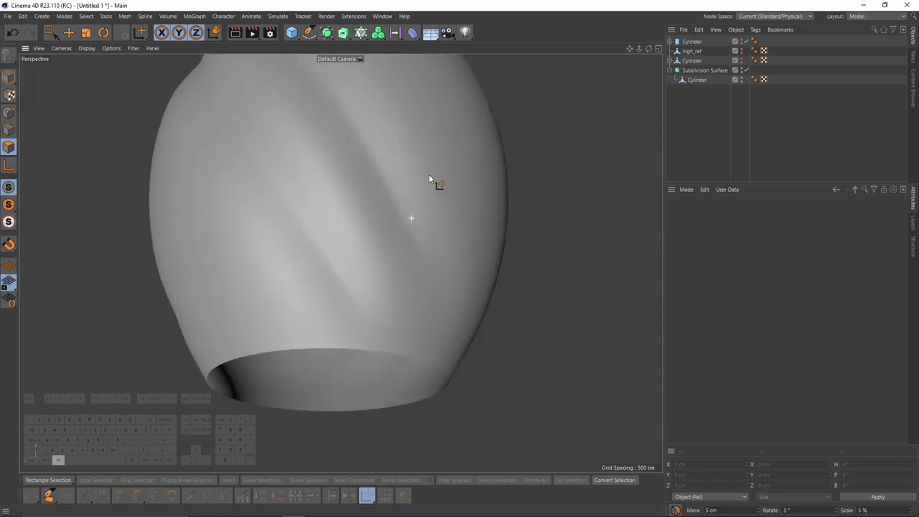
alt+right_drag(430, 175, 378, 170)
alt+middle_drag(377, 171, 414, 298)
alt+drag(413, 298, 436, 338)
alt+right_drag(437, 338, 387, 239)
alt+middle_drag(387, 239, 404, 300)
alt+drag(404, 300, 348, 136)
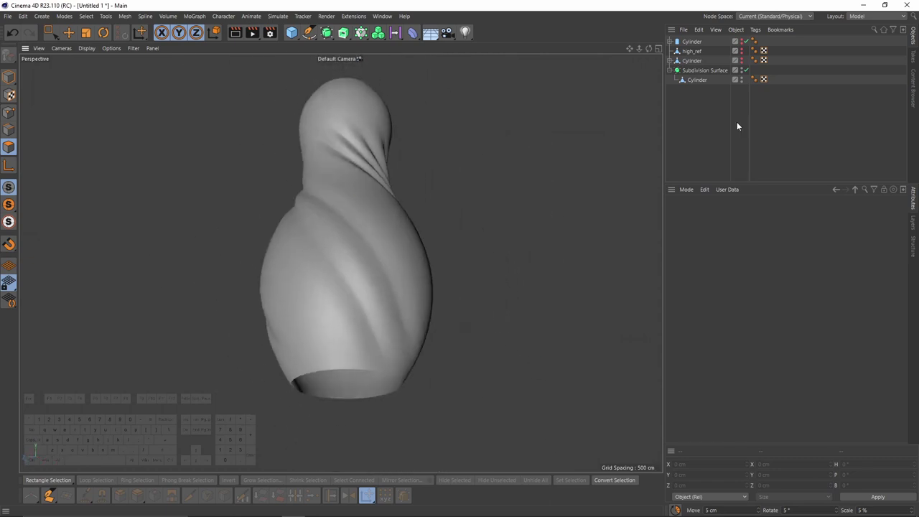
Step: Disable the Subdivision Surface and select the open border edge loop at the bottom of the Cylinder
click(700, 80)
key(q)
alt+middle_drag(404, 365, 387, 281)
alt+right_drag(388, 281, 410, 270)
alt+drag(411, 269, 301, 215)
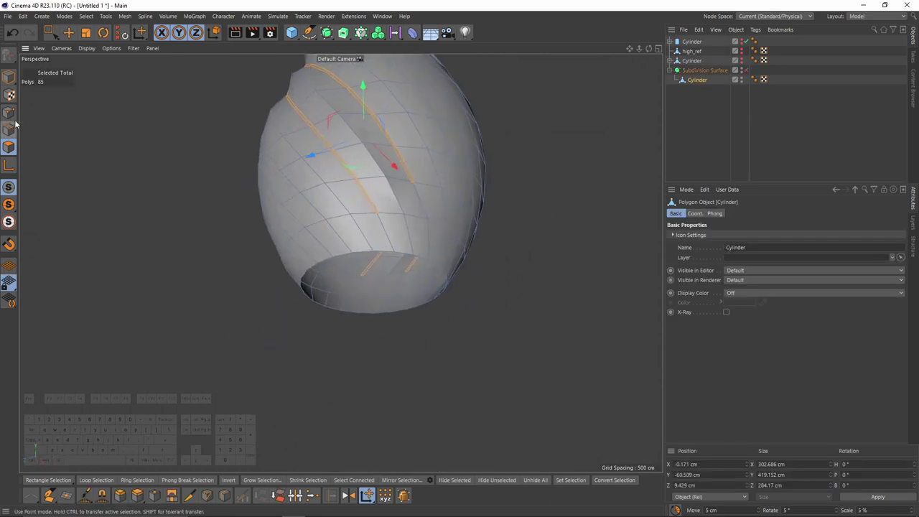
key(e)
click(382, 249)
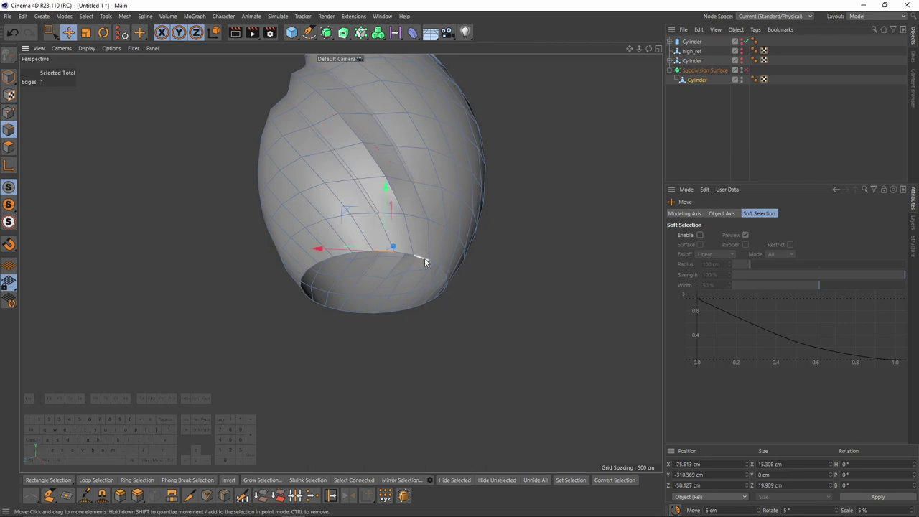
double_click(424, 260)
scroll(428, 273, up, 2)
Step: Extrude the bottom border inward to a ring about 88 cm wide and collapse it to a centre point
key(t)
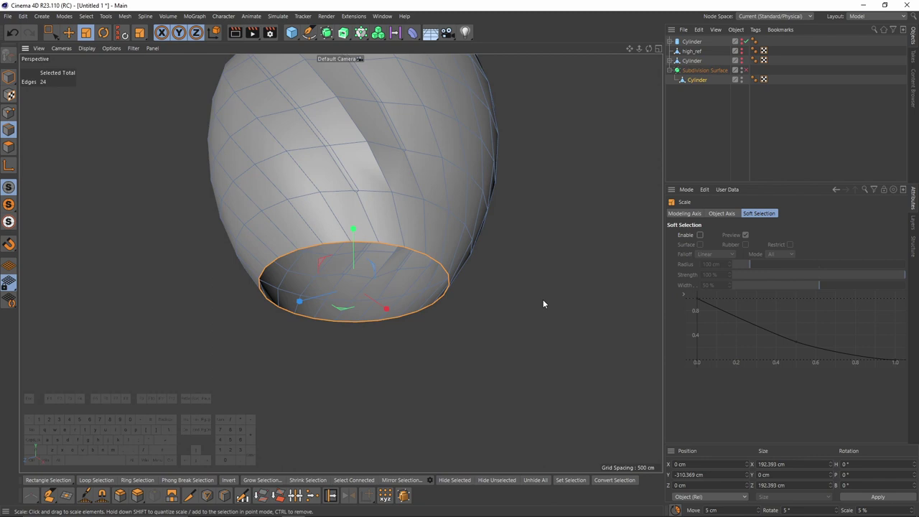
ctrl+drag(553, 307, 463, 291)
right_click(510, 291)
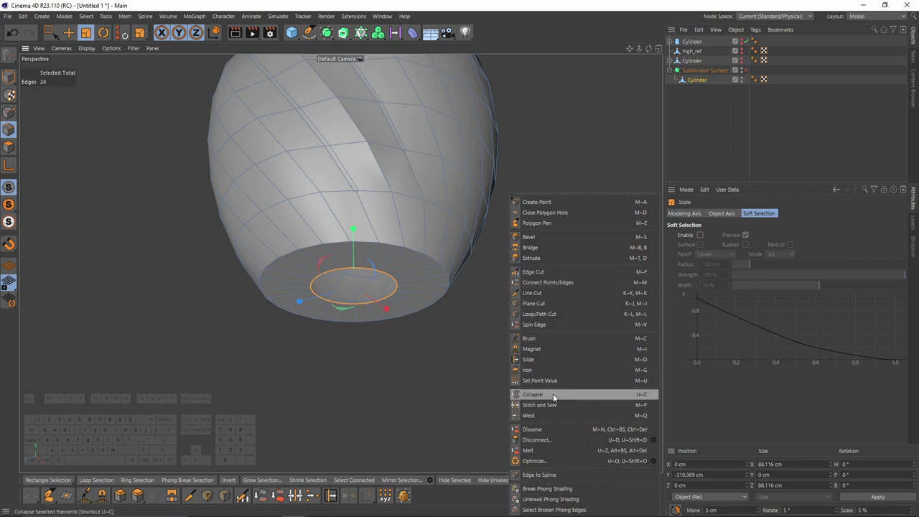
click(553, 395)
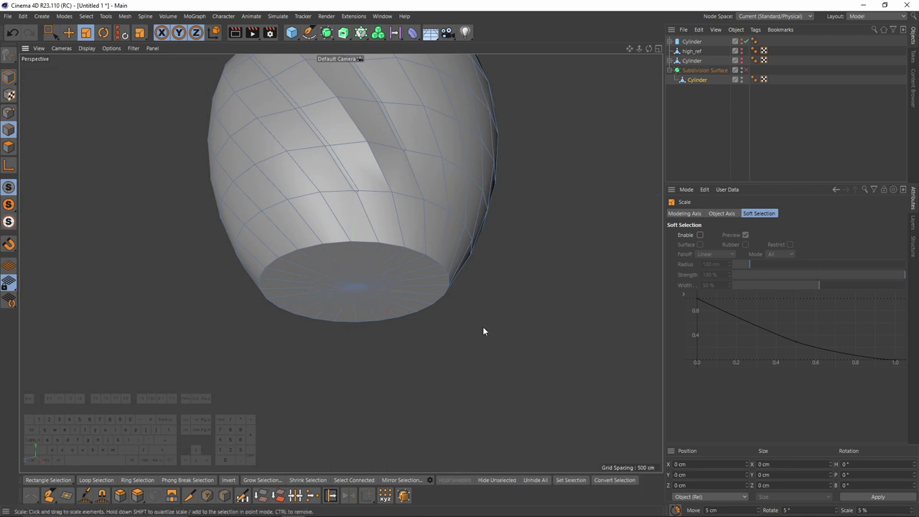
Step: Add a supporting loop to the bottom cap with Loop/Path Cut and check the smoothed base
alt+drag(482, 329, 352, 194)
scroll(374, 244, up, 3)
right_click(421, 255)
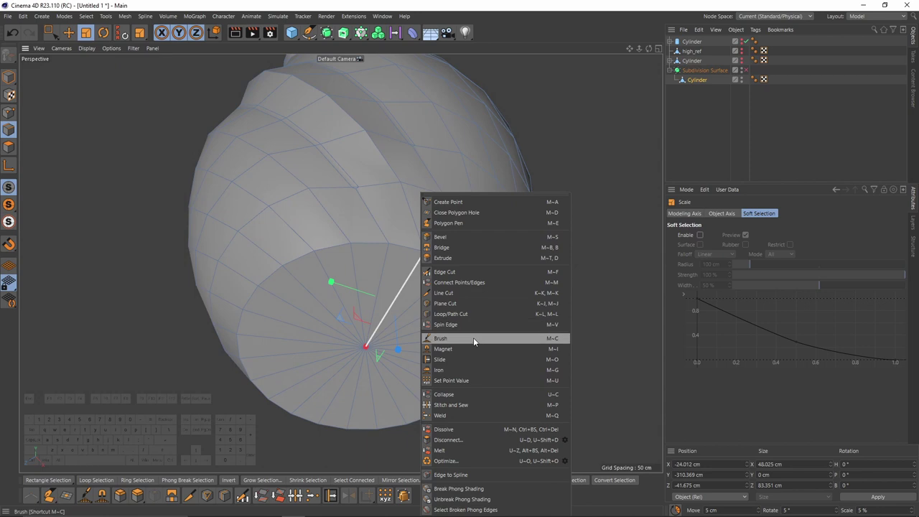
click(471, 314)
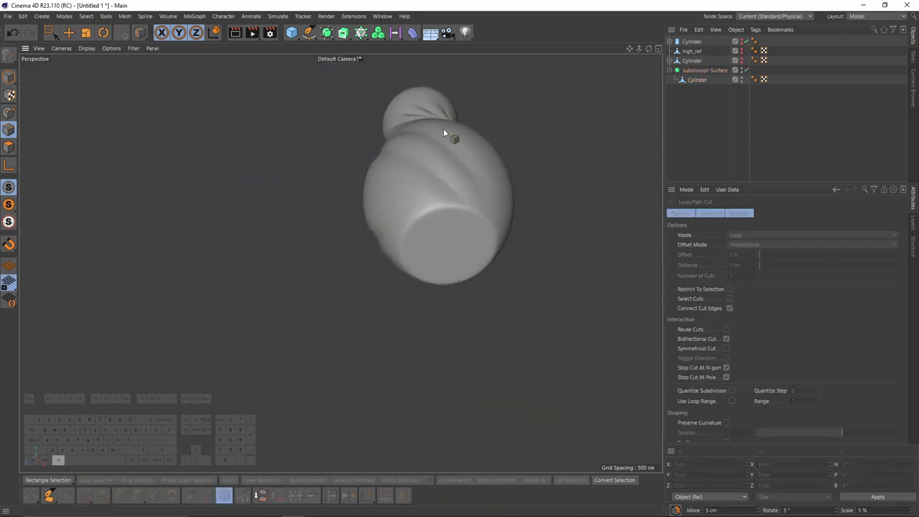
alt+drag(443, 132, 410, 309)
scroll(415, 280, up, 5)
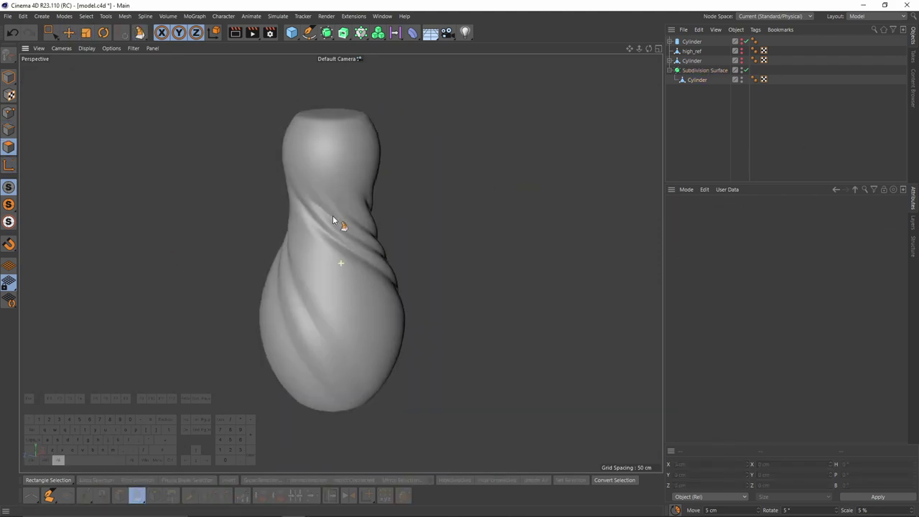
Step: Select the Cylinder's top cap polygons in the Front view and extrude them straight up to about Y 318 cm
alt+middle_drag(332, 215, 338, 233)
middle_click(345, 237)
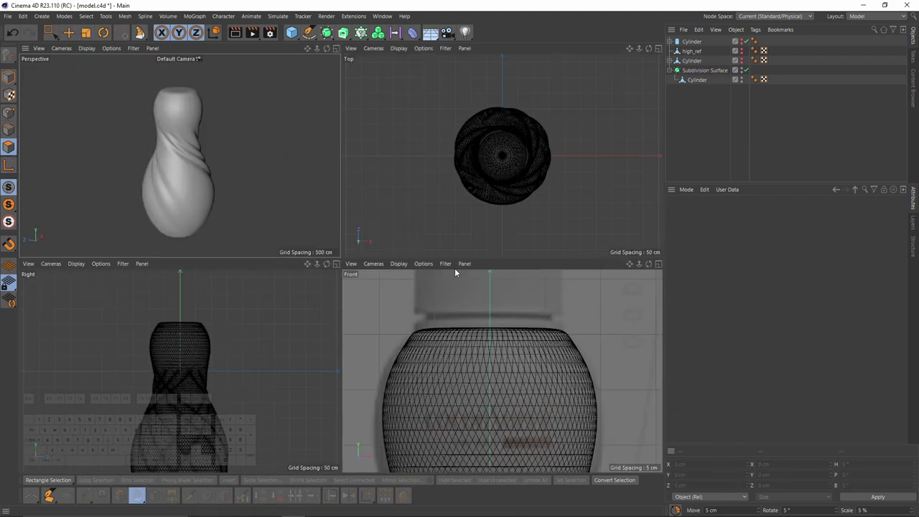
middle_click(453, 283)
key(e)
alt+middle_drag(340, 162, 356, 213)
alt+right_drag(357, 213, 318, 243)
alt+middle_drag(318, 243, 369, 266)
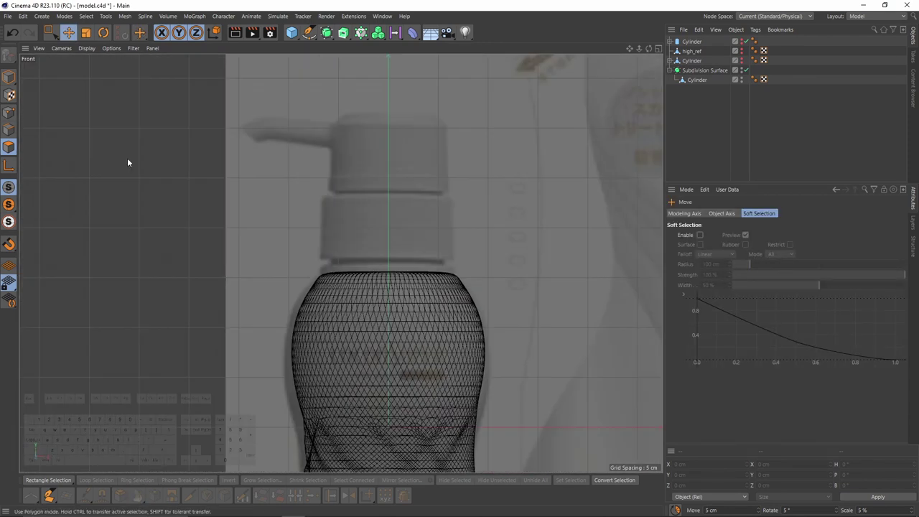
click(698, 80)
key(0)
drag(278, 230, 513, 274)
scroll(403, 269, up, 5)
scroll(366, 219, down, 3)
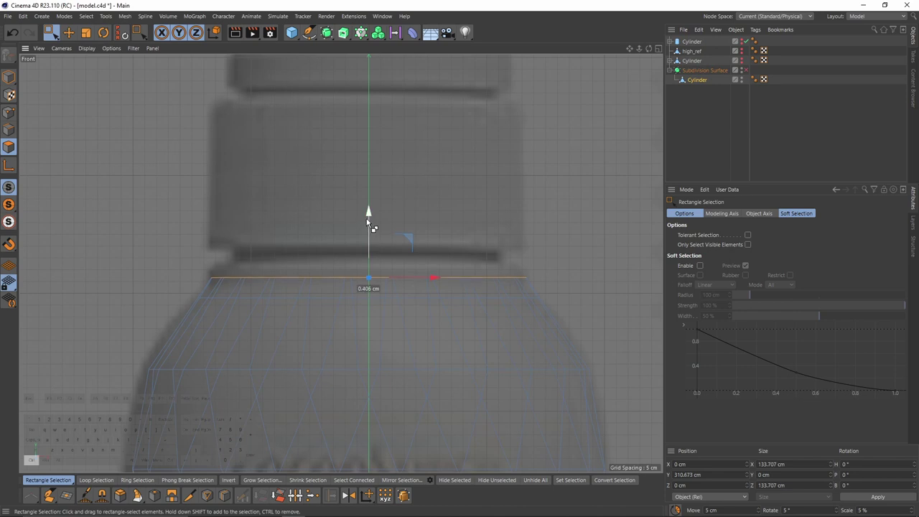
middle_click(242, 168)
middle_click(318, 136)
alt+drag(318, 136, 358, 216)
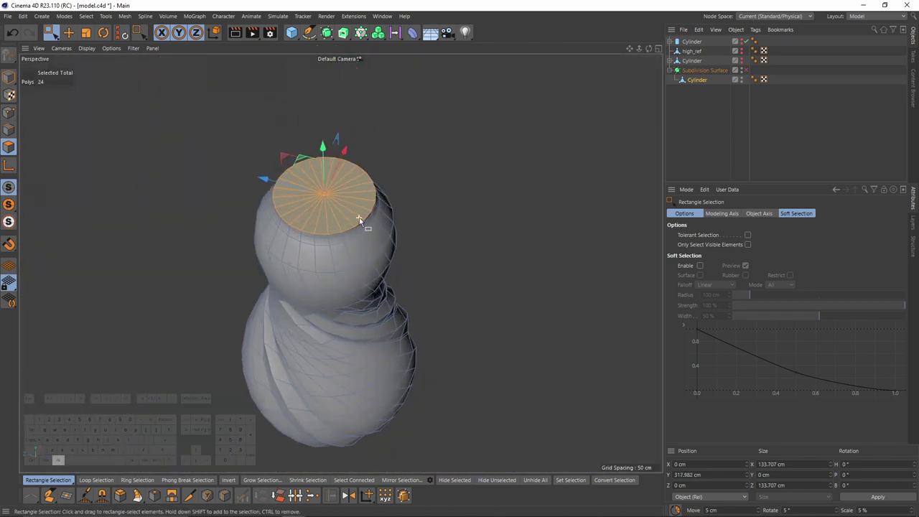
Step: Inset the Cylinder's top cap polygons by 4.2 cm with Extrude Inner
right_click(471, 125)
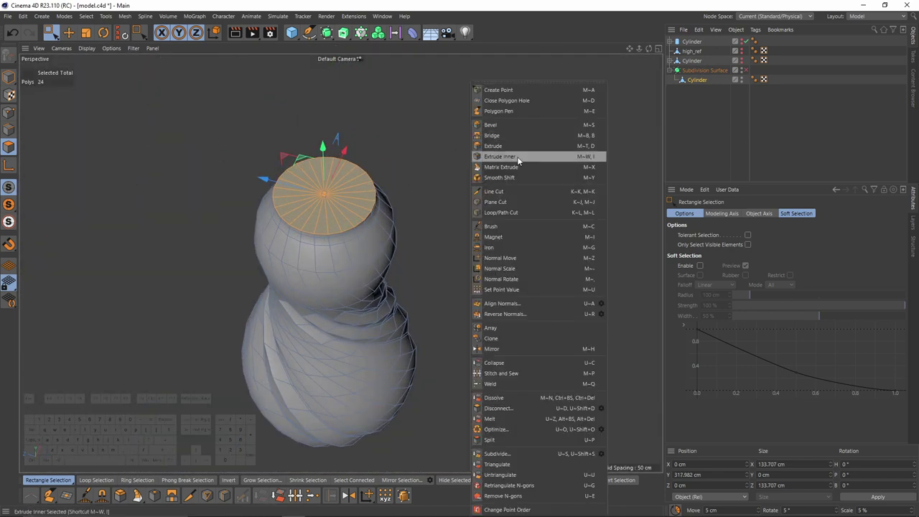
click(517, 156)
scroll(492, 257, up, 2)
drag(366, 216, 357, 216)
alt+drag(357, 222, 371, 215)
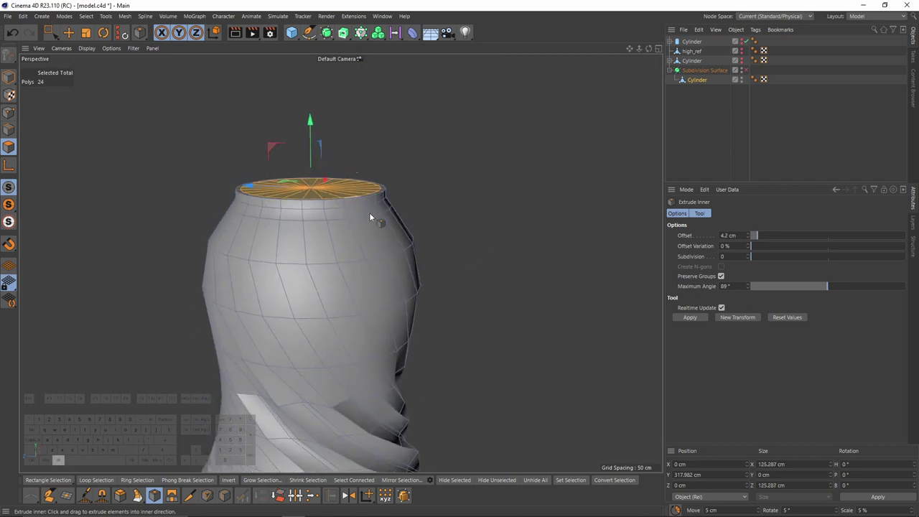
scroll(372, 215, up, 2)
right_click(419, 224)
click(308, 5)
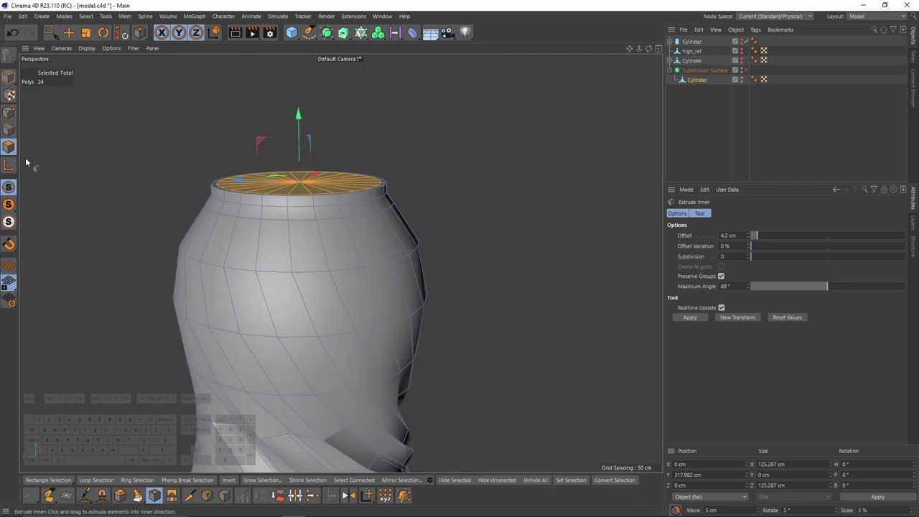
Step: Slide the edge loop just below the neck rim toward the rim with Edge Slide, using an offset of -7.332 cm
click(11, 129)
key(m)
key(o)
double_click(305, 218)
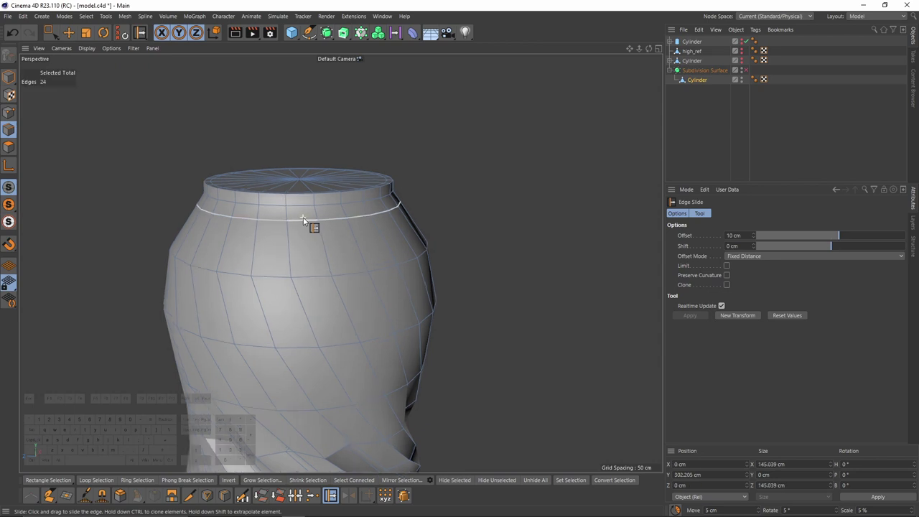
scroll(295, 221, up, 3)
alt+drag(283, 227, 309, 232)
scroll(309, 234, up, 2)
drag(288, 199, 293, 188)
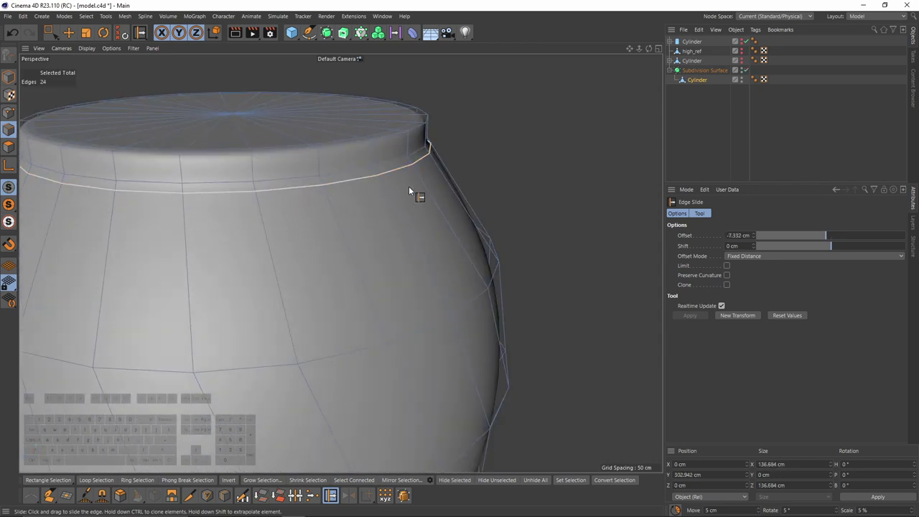
Step: Check the smoothed neck against the bottle reference in the Front view and undo the Subdivision Surface preview
scroll(409, 186, down, 3)
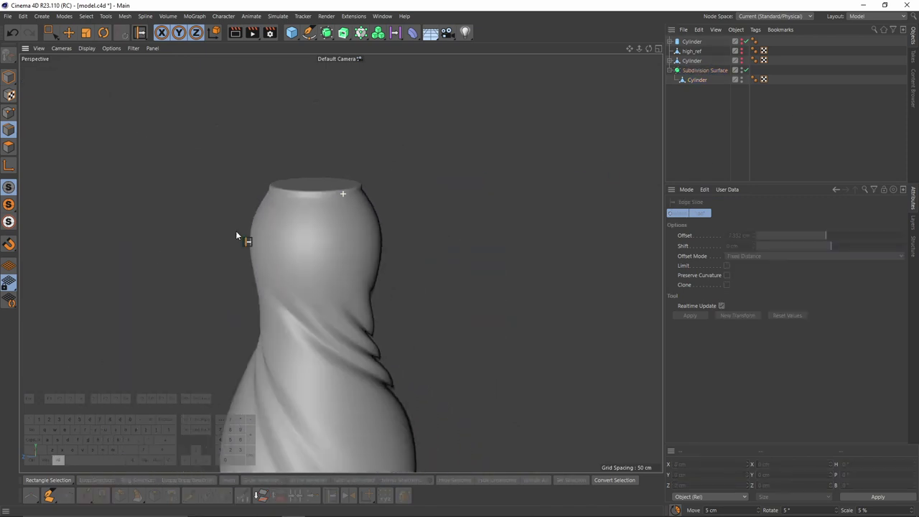
alt+middle_drag(343, 311, 404, 210)
middle_click(404, 210)
middle_click(519, 346)
scroll(475, 287, down, 4)
alt+middle_drag(433, 288, 411, 203)
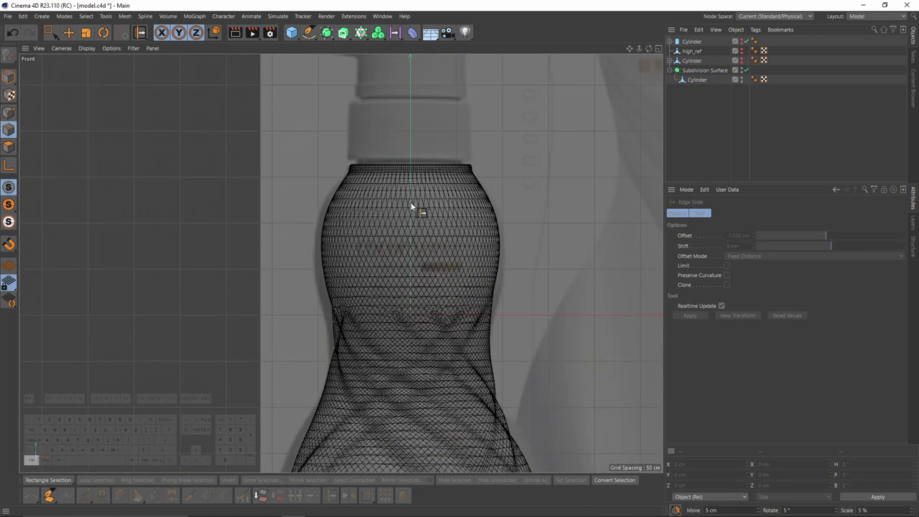
key(ctrl+z)
key(ctrl+z)
Step: Compare the unsmoothed Cylinder mesh with the reference's body, neck and pump in the Front view
alt+middle_drag(461, 313, 415, 177)
scroll(415, 177, down, 4)
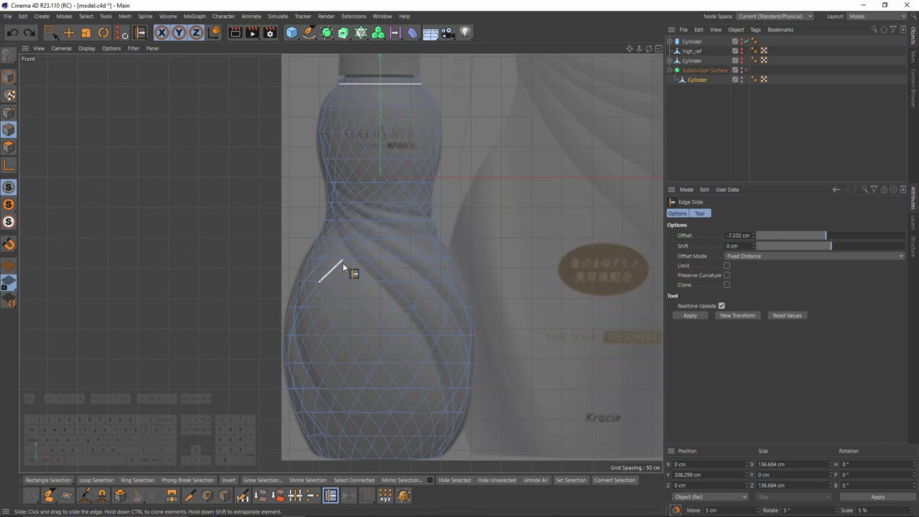
alt+middle_drag(523, 275, 503, 354)
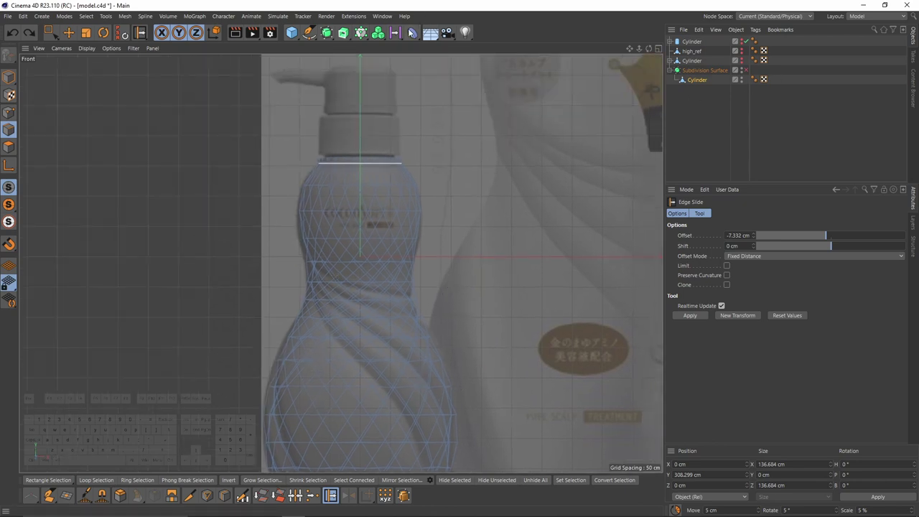
scroll(321, 233, up, 2)
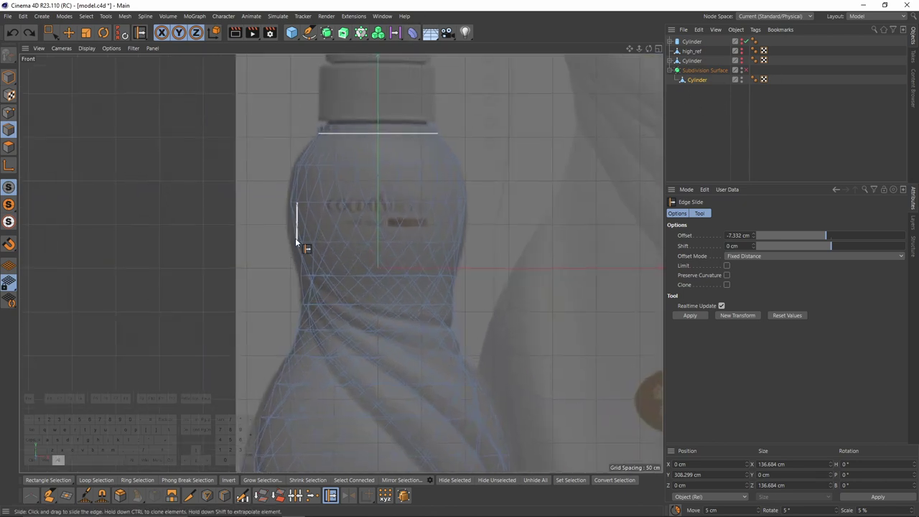
scroll(334, 220, down, 5)
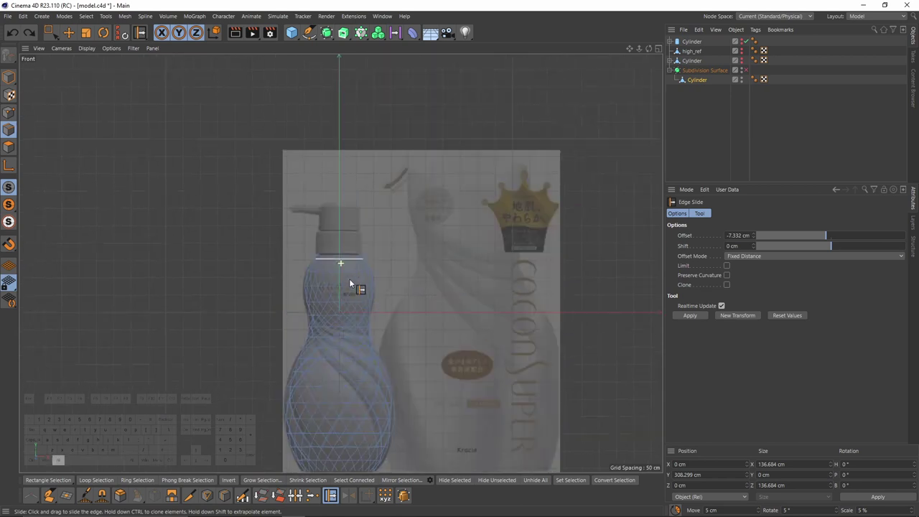
scroll(352, 280, up, 8)
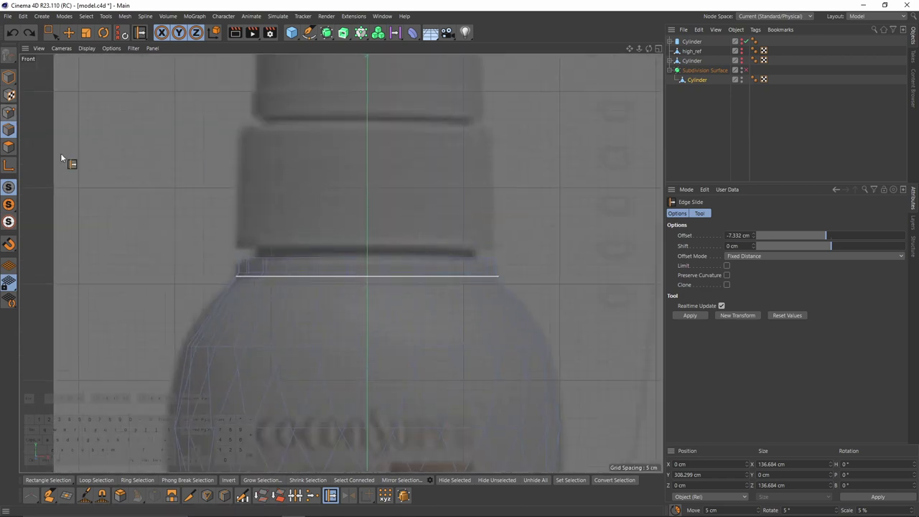
key(F1)
Step: Inset the selected top cap polygons by another 6.6 cm with Extrude Inner
alt+drag(265, 195, 364, 313)
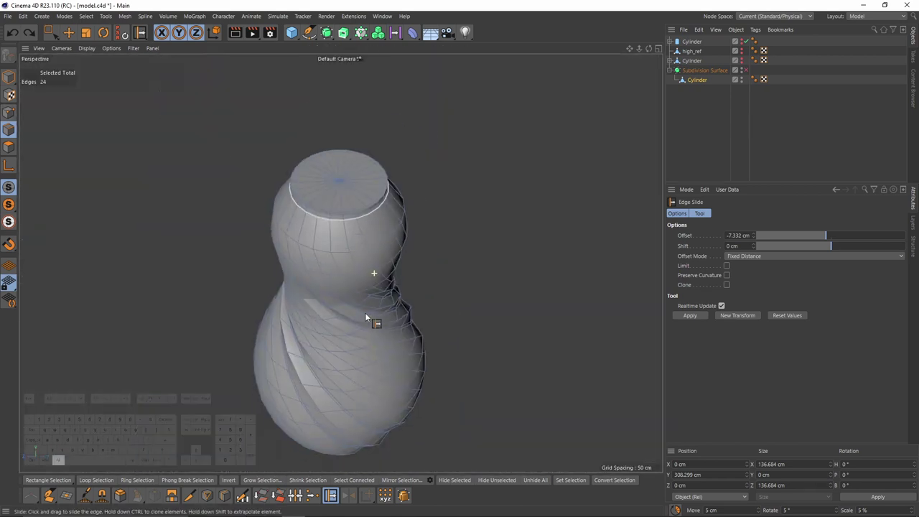
click(12, 147)
drag(52, 33, 88, 46)
scroll(403, 206, up, 2)
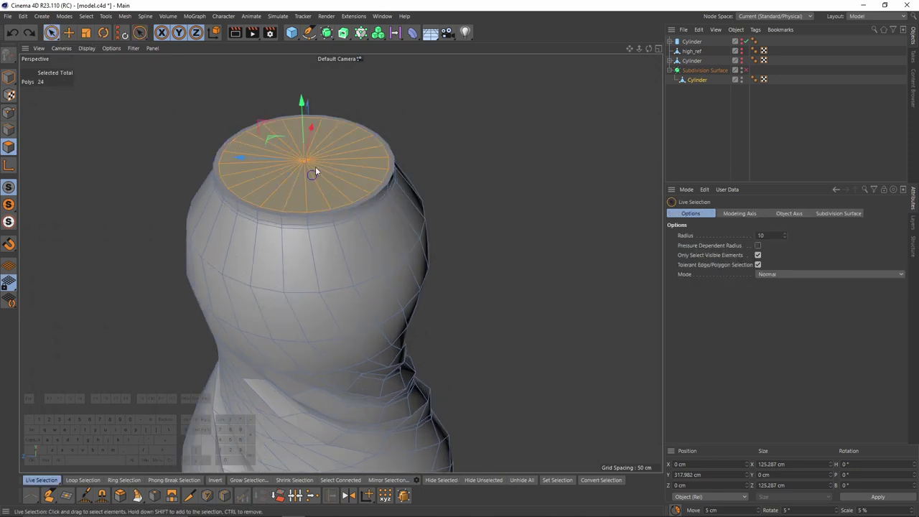
middle_click(524, 331)
middle_click(500, 336)
middle_click(273, 170)
middle_click(305, 150)
right_click(498, 199)
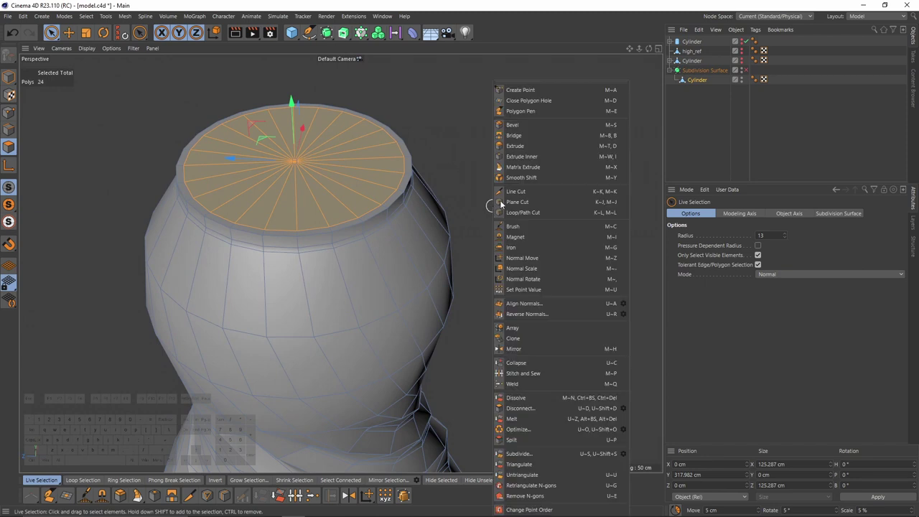
click(545, 151)
drag(528, 242, 520, 243)
Step: Extrude the inset top cap straight up to about Y 342 cm to form the inner neck
middle_click(520, 244)
middle_click(469, 266)
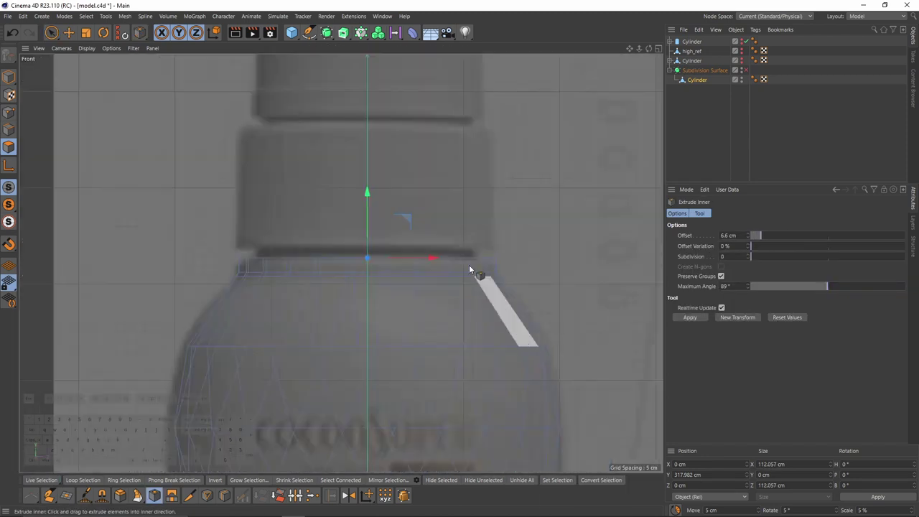
middle_click(331, 155)
middle_click(188, 116)
alt+right_drag(316, 204, 348, 201)
Step: Add a supporting loop near the inner neck's base with Loop/Path Cut, delete the top cap and check the smoothed neck
right_click(389, 188)
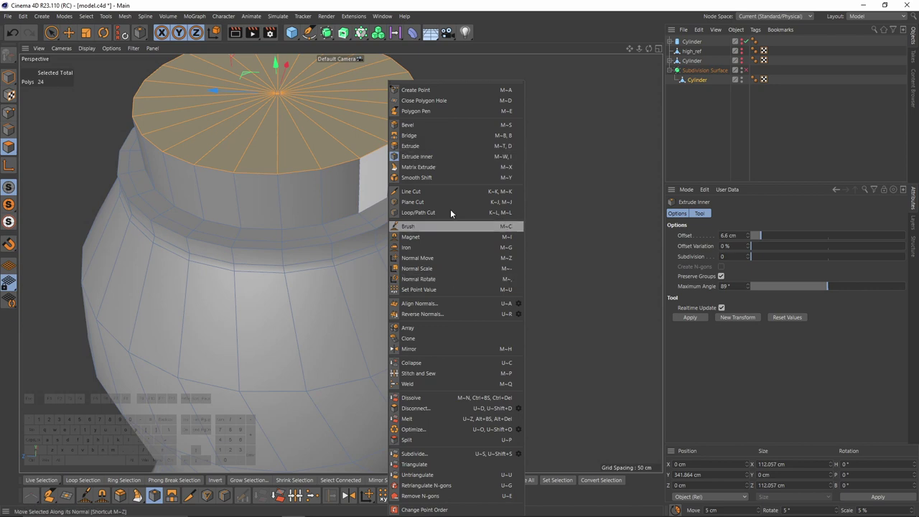
click(433, 214)
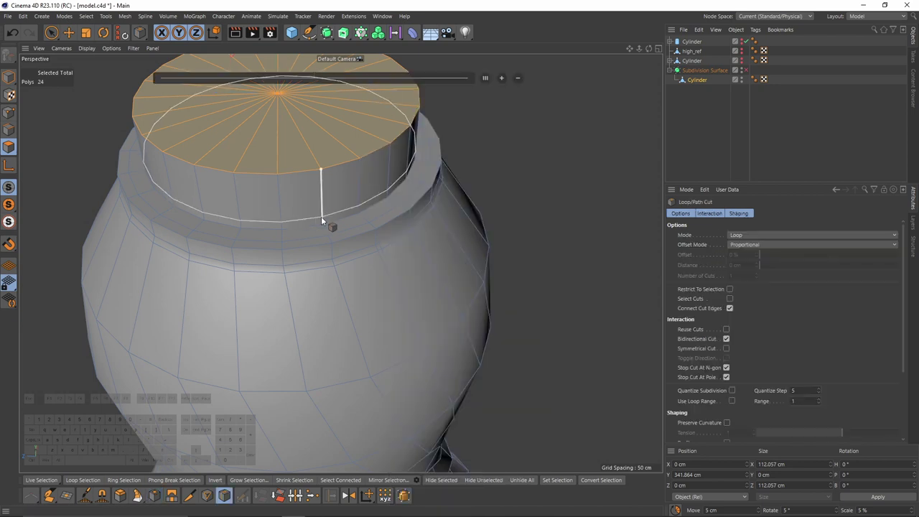
click(321, 216)
alt+middle_drag(298, 179, 334, 244)
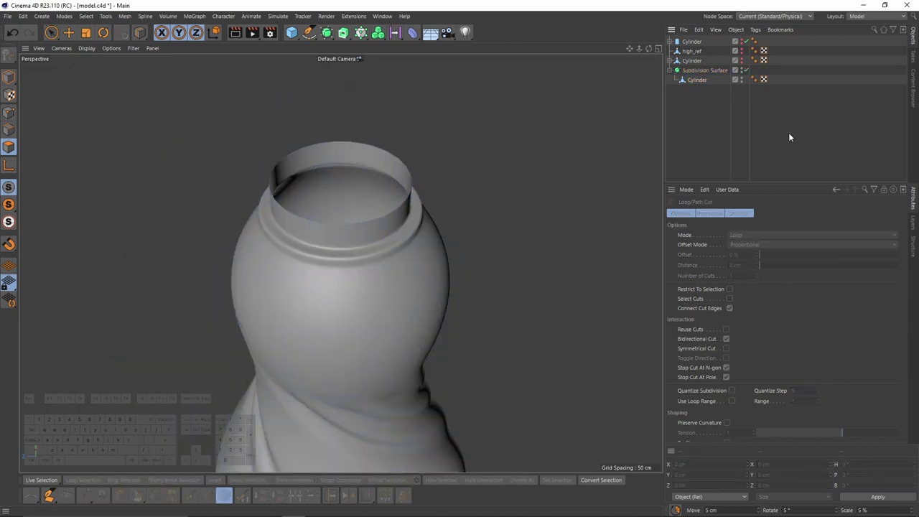
alt+drag(360, 149, 350, 199)
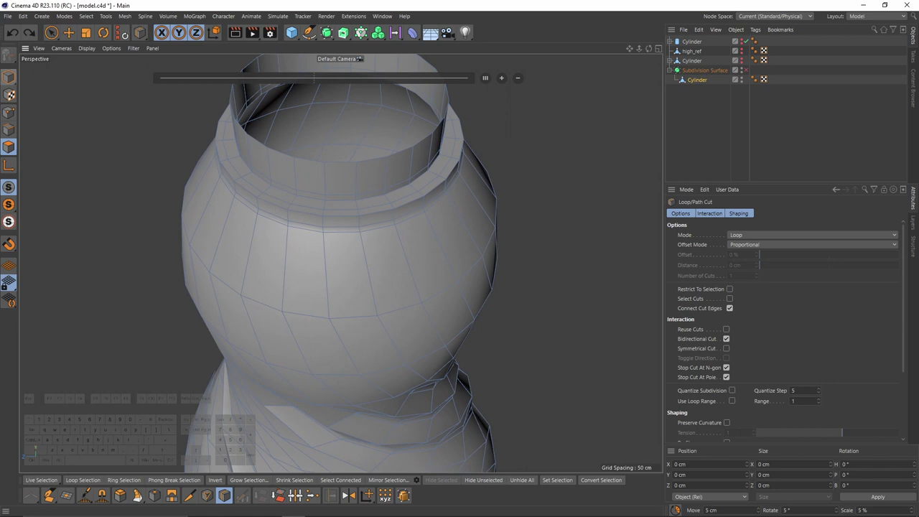
alt+middle_drag(443, 201, 445, 228)
scroll(444, 229, up, 3)
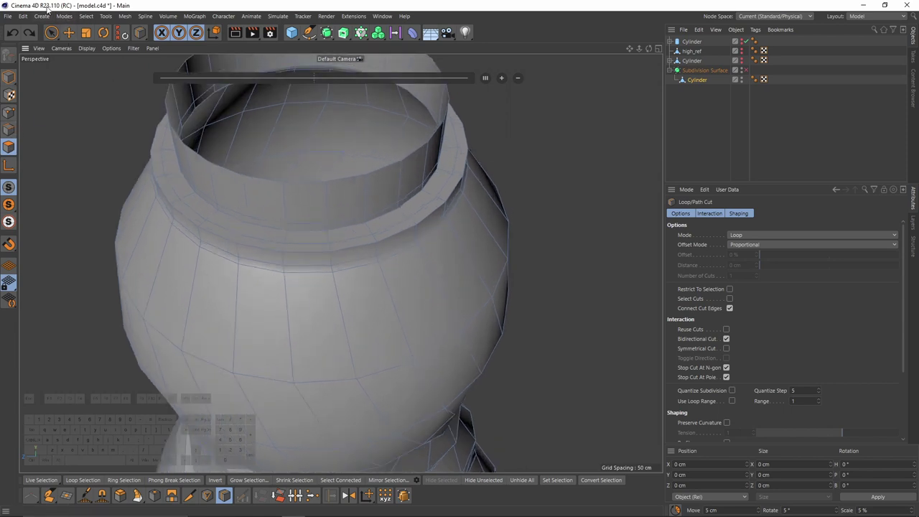
Step: Select the outermost polygon loop on the ledge around the neck and split it into a separate object
click(70, 20)
mouse_move(86, 16)
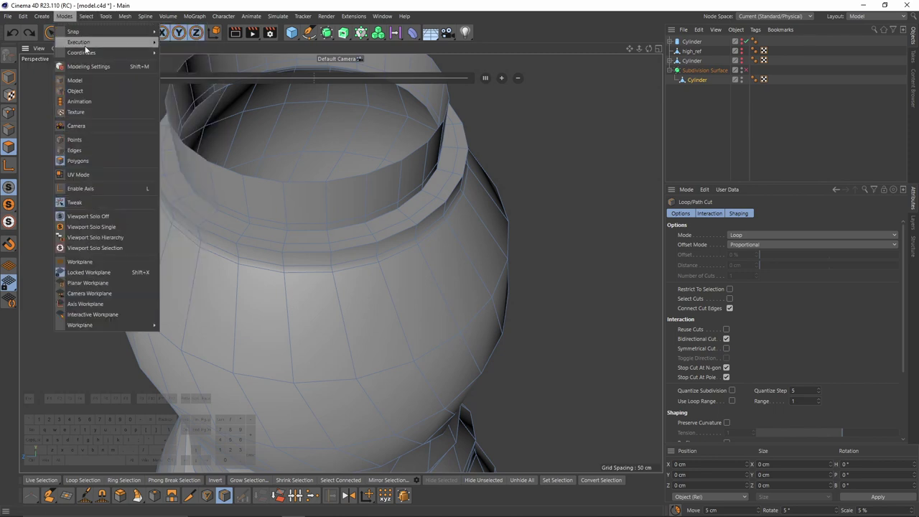
click(222, 70)
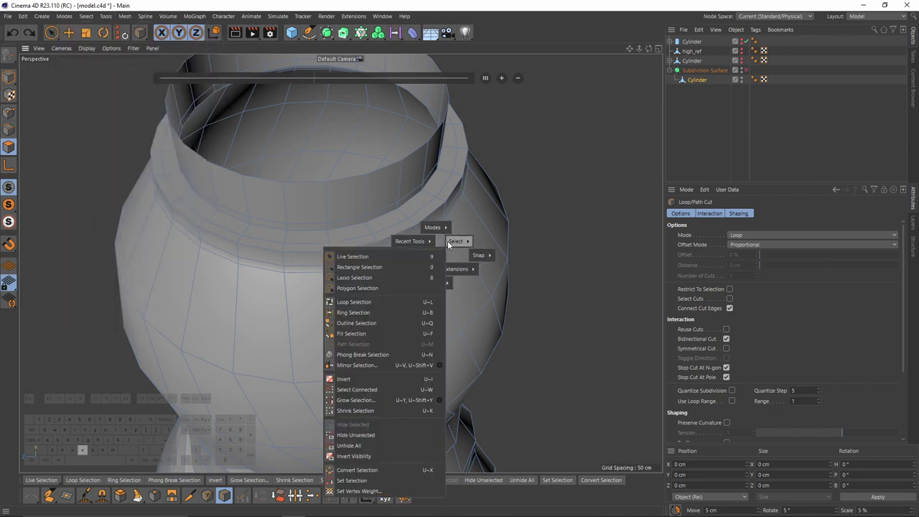
mouse_move(451, 244)
click(370, 303)
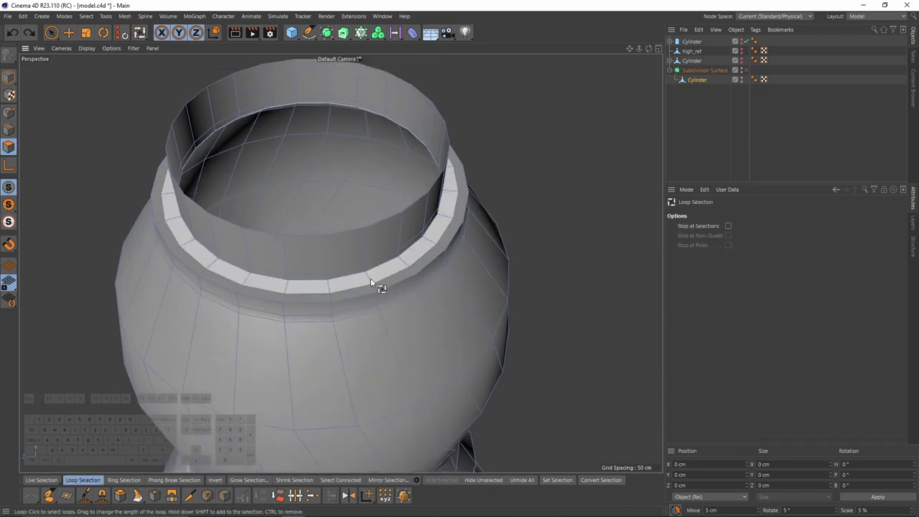
click(376, 281)
key(F5)
key(F1)
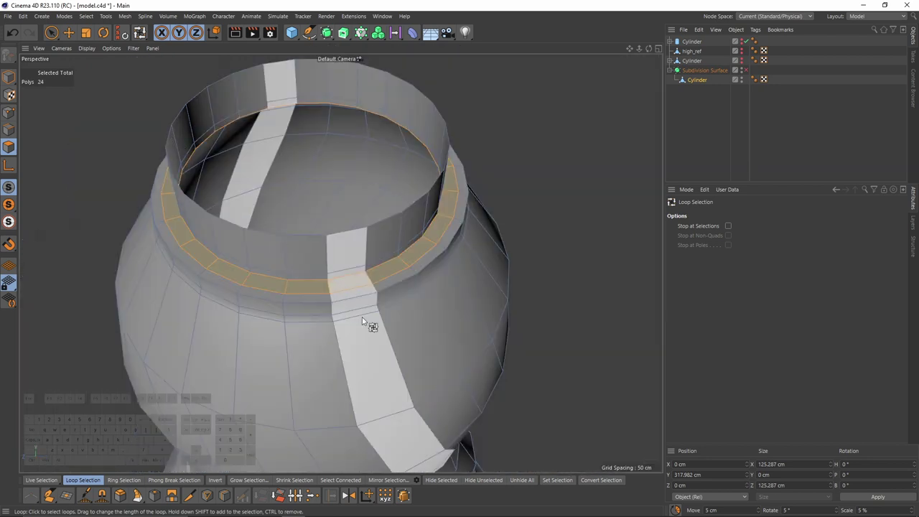
click(374, 286)
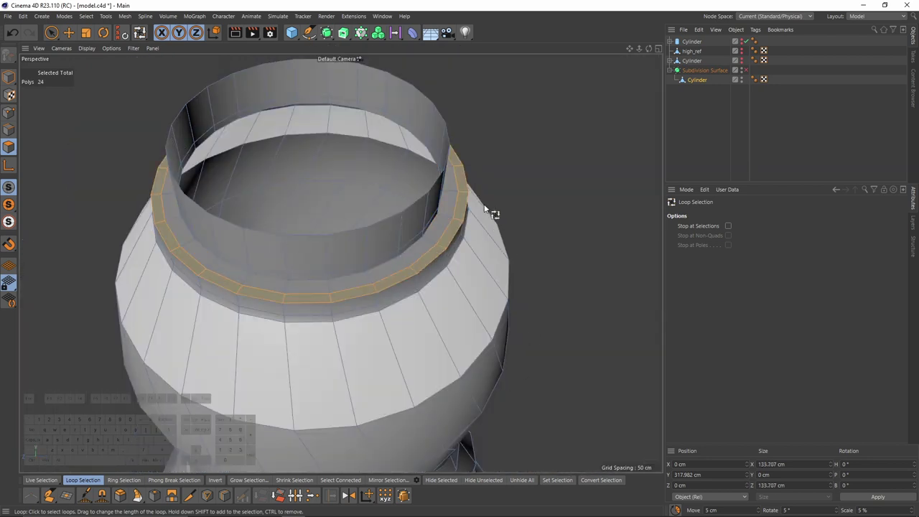
right_click(490, 213)
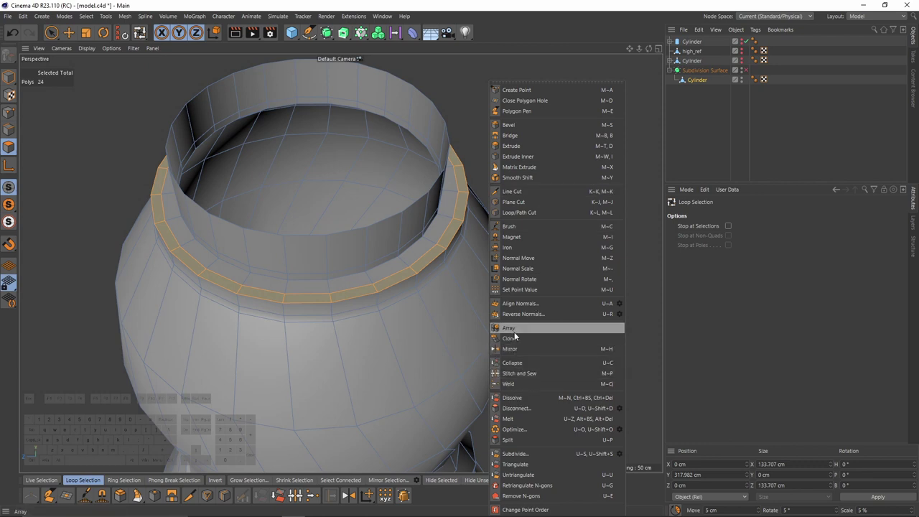
click(512, 440)
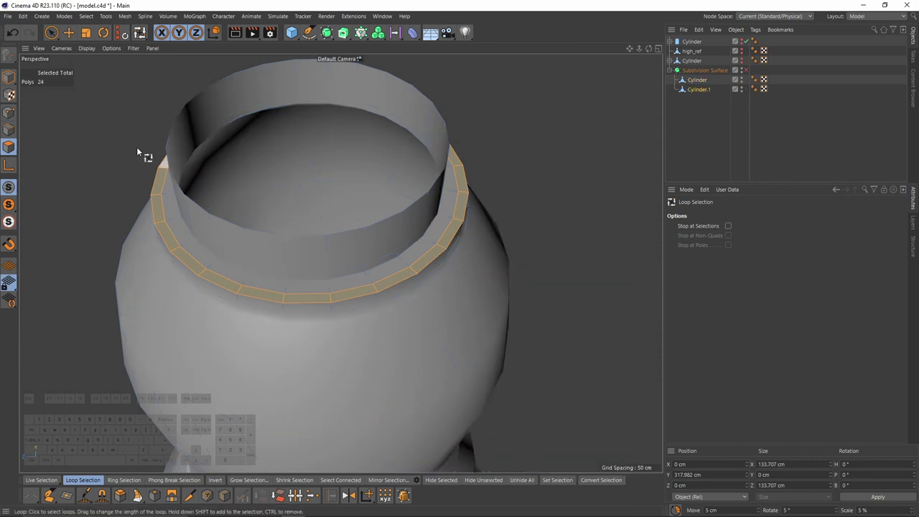
Step: Scale the split ring's inner edge loop inward to widen the ring, and select its outer edge loop
click(8, 132)
key(e)
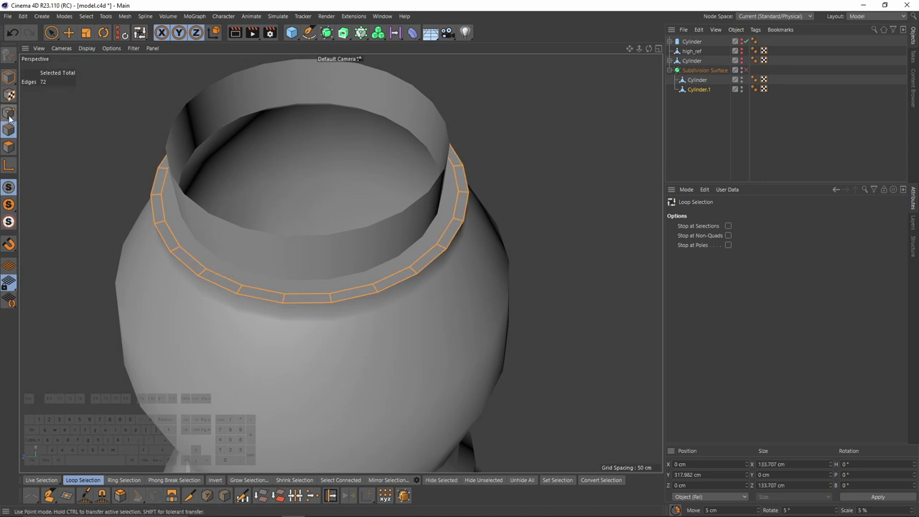
double_click(335, 301)
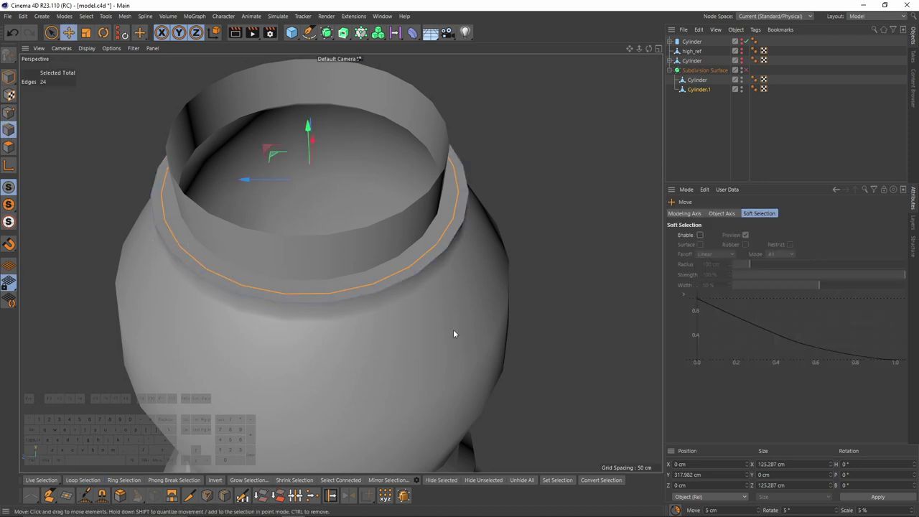
key(t)
drag(562, 326, 447, 302)
double_click(383, 289)
alt+drag(336, 297, 331, 272)
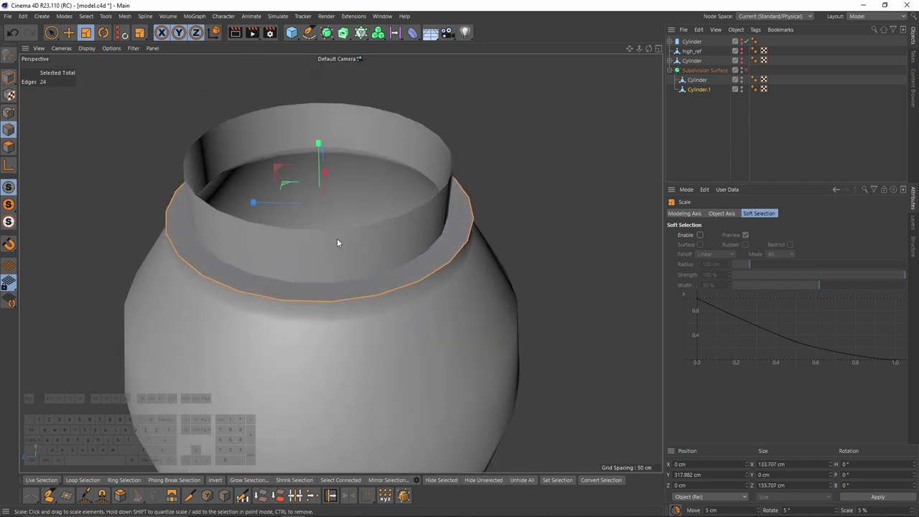
Step: Extrude the ring's outer edge loop up to about Y 389 cm, matching the top of the collar in the reference
key(e)
drag(331, 193, 321, 108)
key(F5)
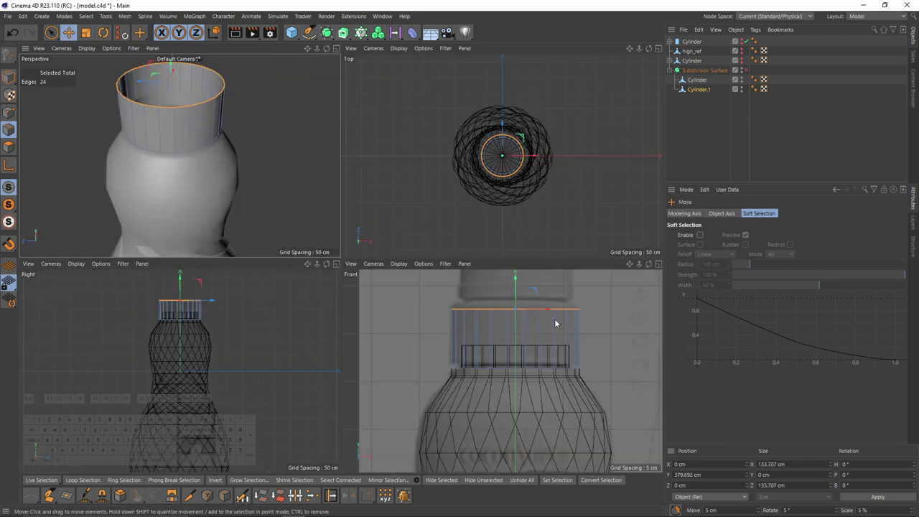
key(F4)
drag(359, 82, 352, 70)
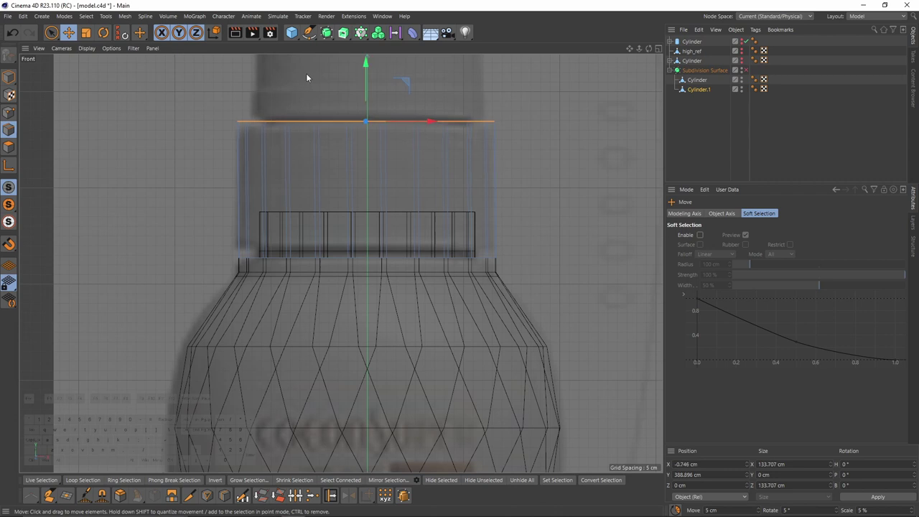
Step: Select all bottom points of the collar in the Front view and move them up slightly off the bottle's ledge
click(8, 113)
key(0)
drag(188, 209, 577, 303)
scroll(421, 235, up, 3)
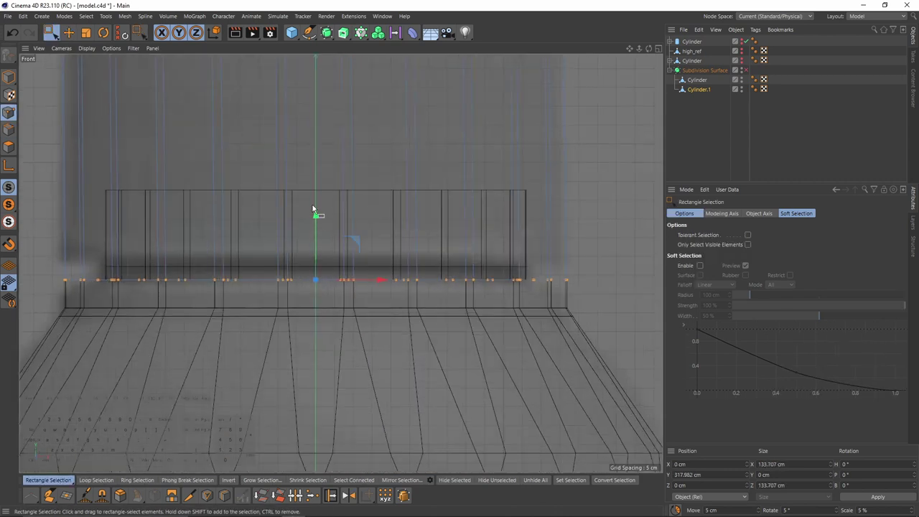
drag(317, 219, 245, 199)
Step: Extrude the collar's top edge loop inward to about 103 cm across, forming a flat rim
key(F5)
key(F1)
click(8, 130)
key(e)
middle_click(335, 212)
middle_click(512, 316)
middle_click(442, 321)
middle_click(287, 209)
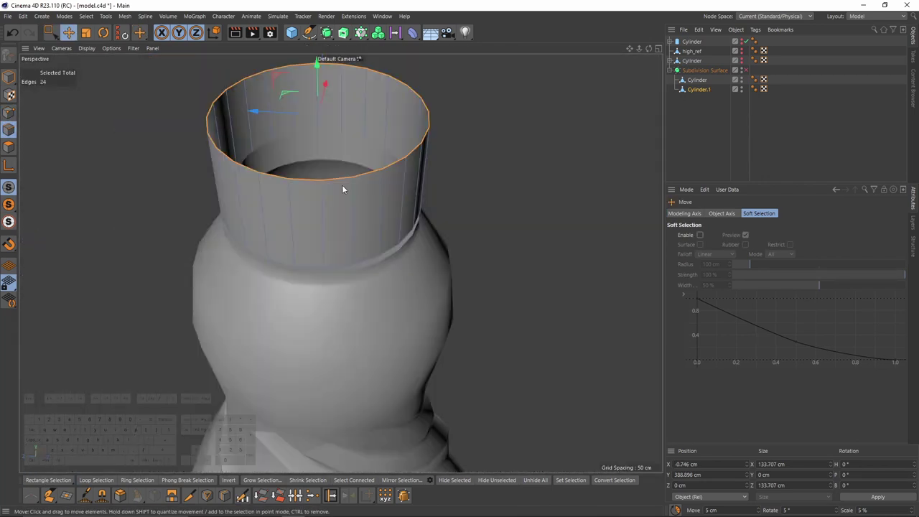
key(t)
alt+drag(451, 182, 518, 263)
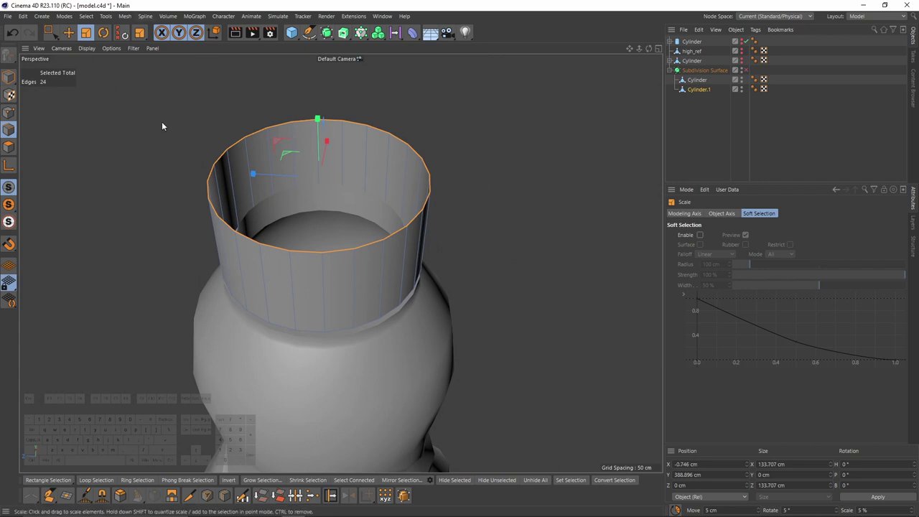
drag(541, 265, 455, 268)
middle_click(455, 269)
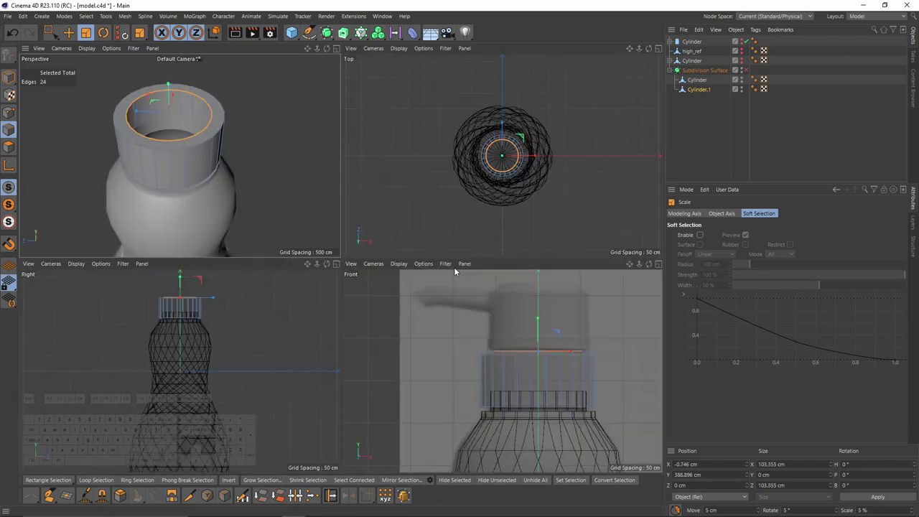
Step: Extrude the rim's inner edge loop straight up to about Y 433 cm to form the inner tube
middle_click(237, 144)
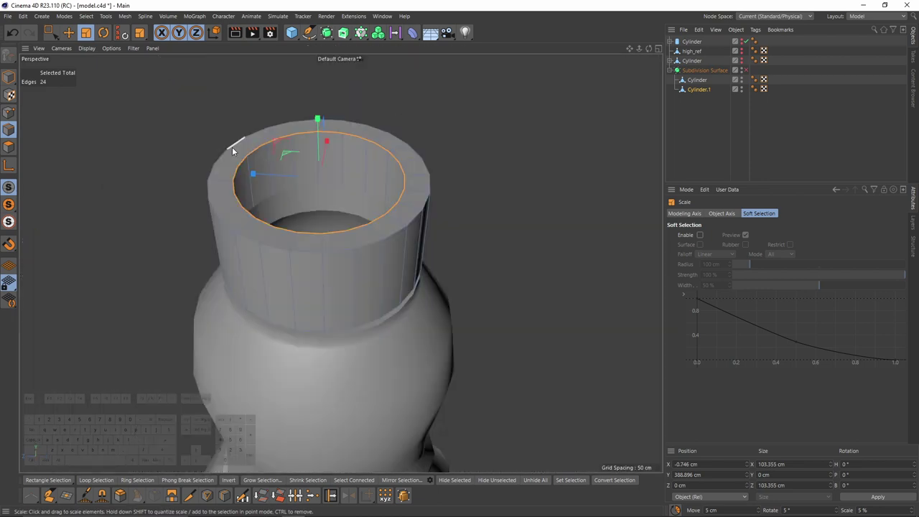
key(e)
drag(317, 126, 319, 51)
Step: Add supporting loop cuts near the collar's lower and upper outer edges and at the base of the inner tube
alt+drag(327, 240, 400, 188)
right_click(484, 201)
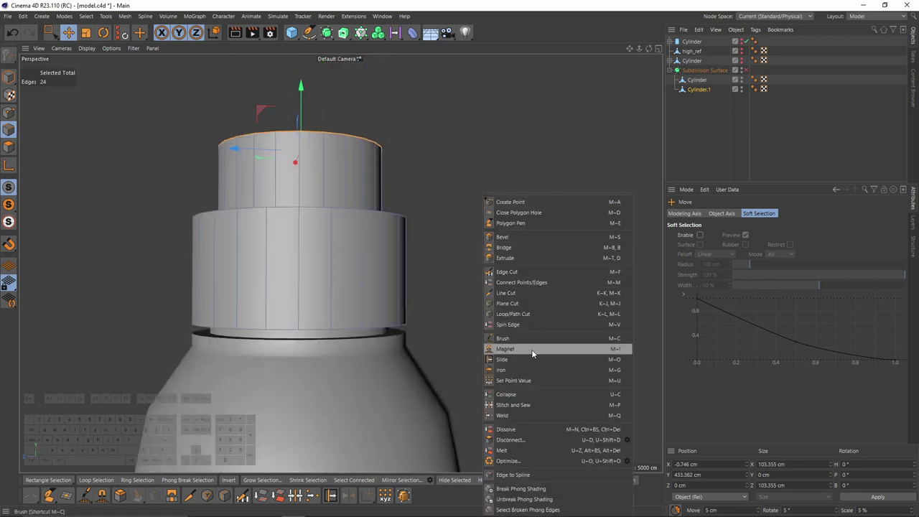
click(526, 316)
alt+drag(369, 313, 374, 275)
scroll(363, 309, up, 4)
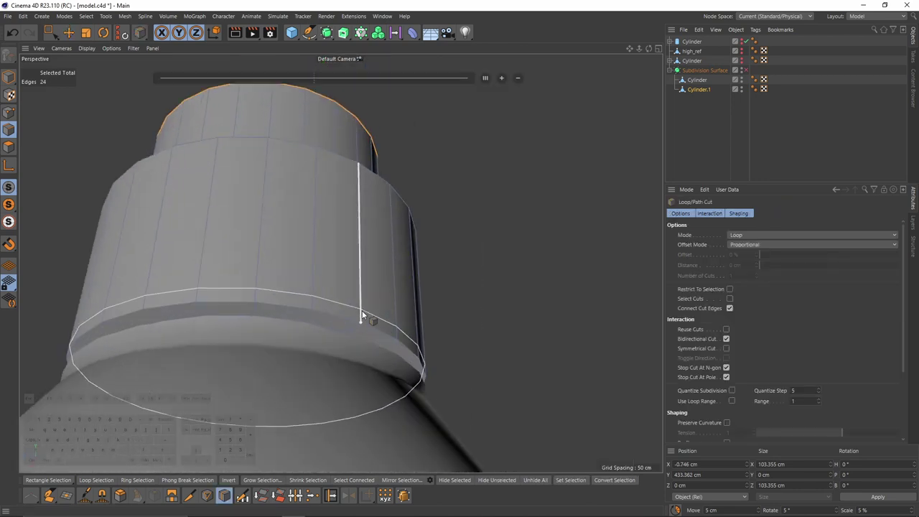
click(363, 312)
alt+drag(342, 186, 343, 306)
scroll(343, 303, down, 3)
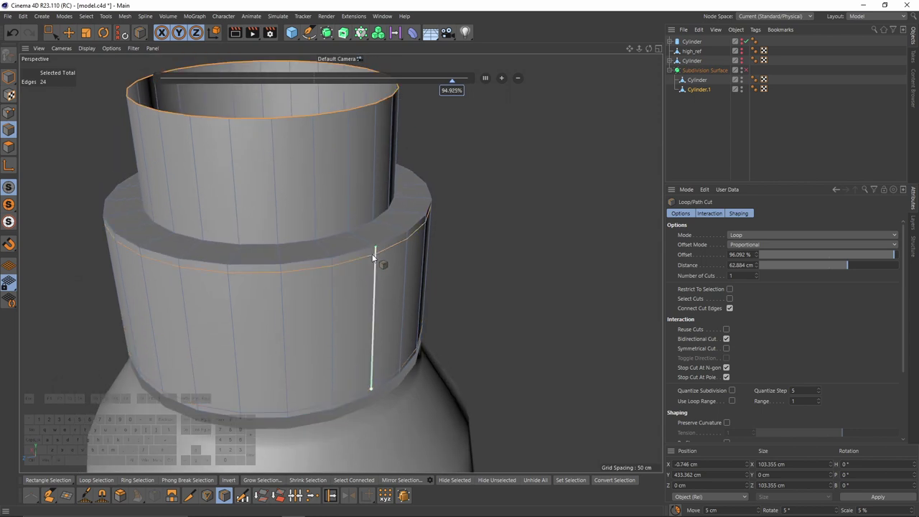
click(350, 227)
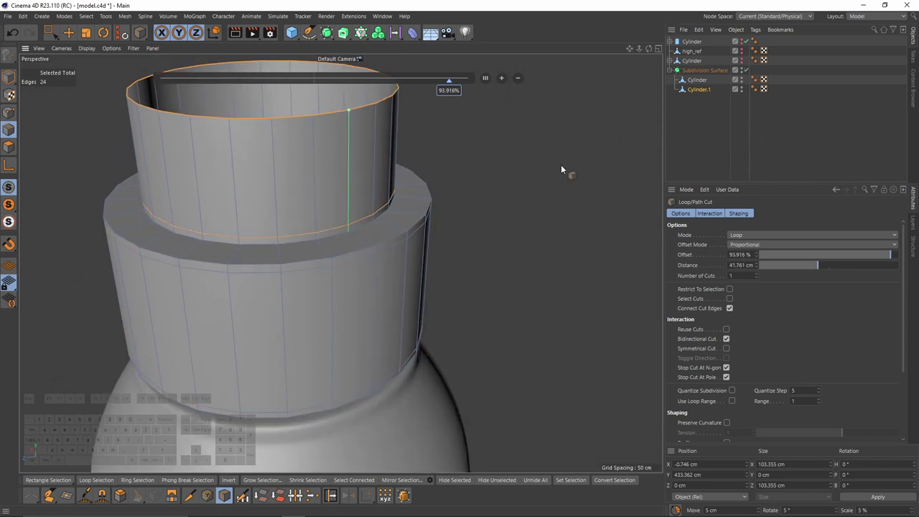
Step: Turn on smoothing and group the bottle body and collar objects into a null inside the Subdivision Surface
alt+drag(560, 164, 573, 142)
ctrl+click(697, 80)
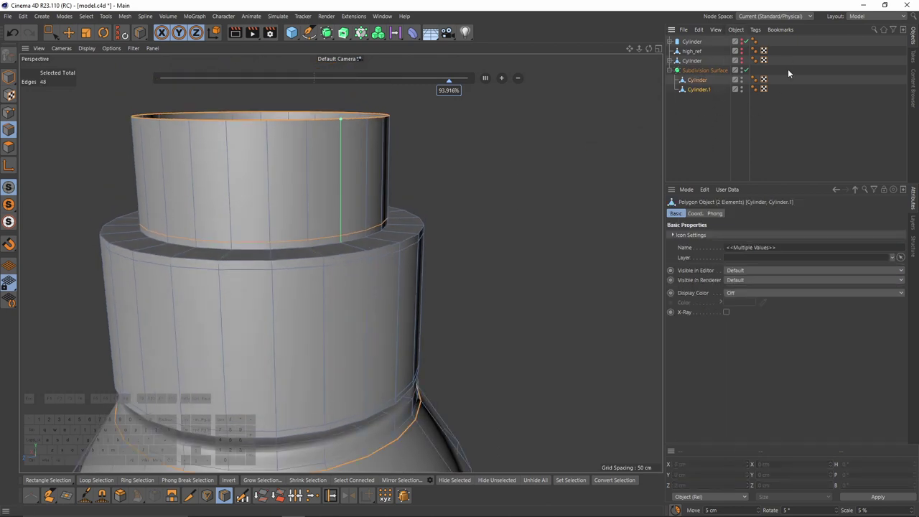
key(alt+g)
alt+right_drag(393, 194, 339, 195)
alt+drag(339, 195, 340, 208)
alt+right_drag(340, 208, 400, 274)
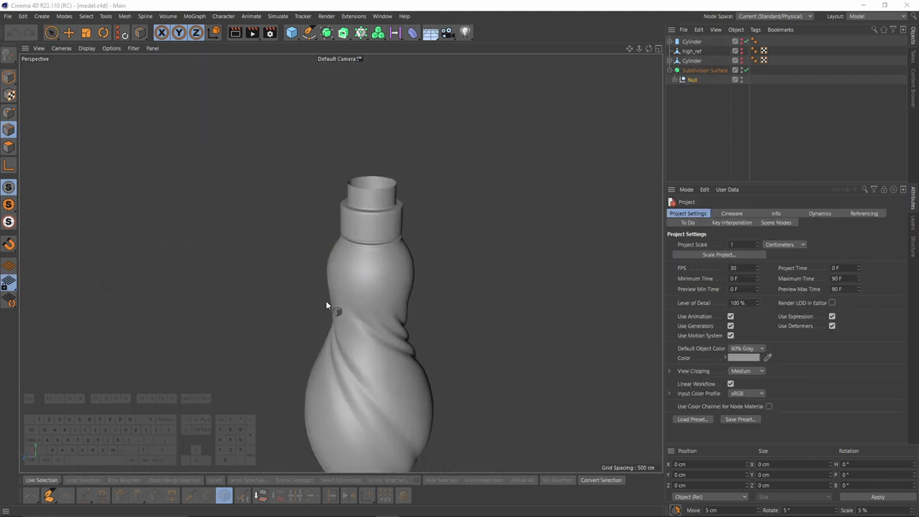
alt+middle_drag(453, 220, 423, 150)
middle_click(440, 176)
middle_click(481, 286)
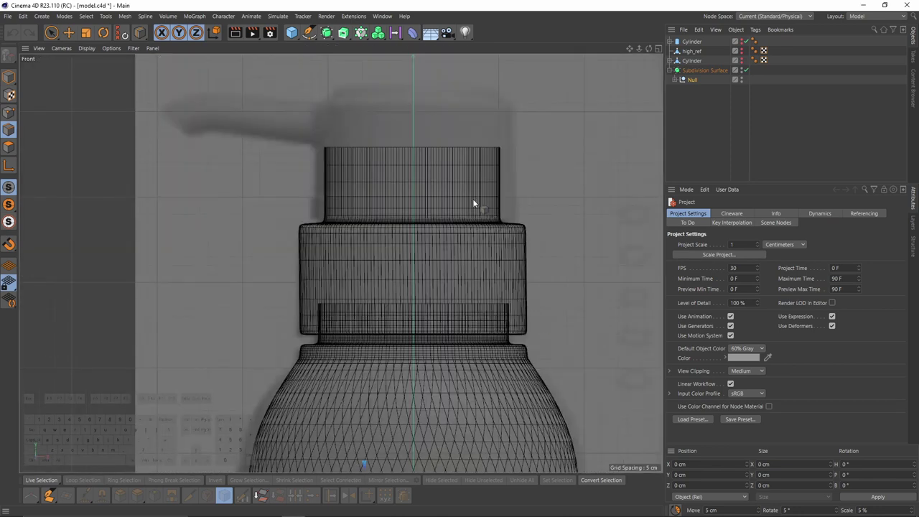
Step: Select the collar object inside the null and turn off the Subdivision Surface smoothing
click(674, 80)
click(695, 100)
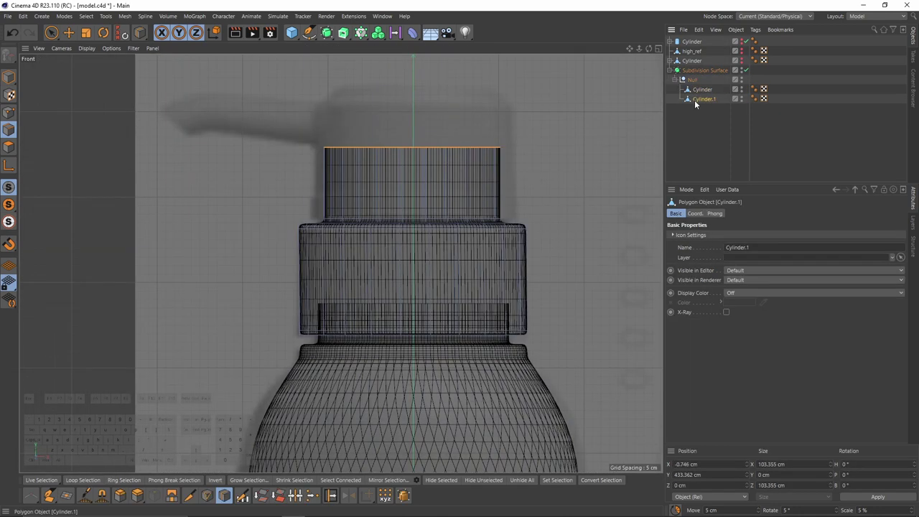
key(q)
middle_click(337, 218)
middle_click(337, 218)
alt+drag(392, 187, 388, 217)
scroll(328, 146, up, 3)
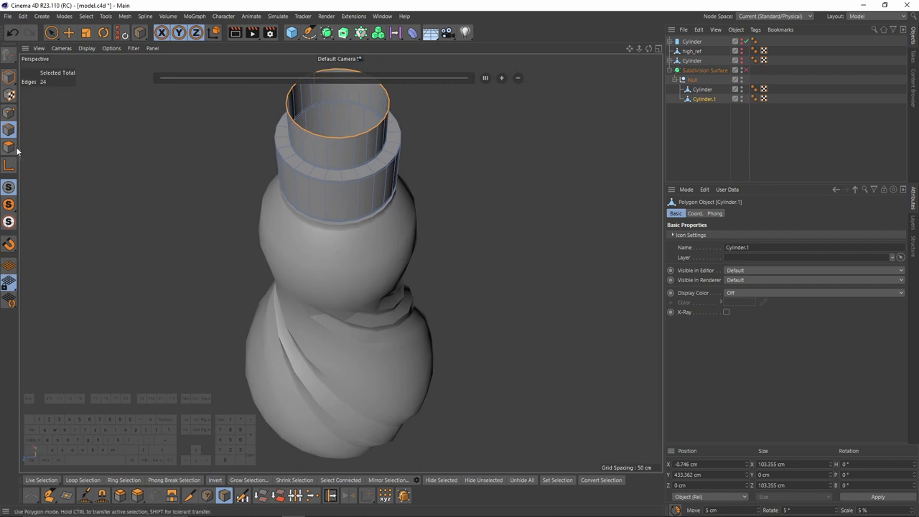
Step: Select the polygon loop on the collar's flat rim and split it into a separate object
click(12, 148)
scroll(352, 178, up, 1)
scroll(352, 179, up, 4)
key(u)
key(l)
click(374, 185)
alt+drag(381, 188, 476, 212)
right_click(477, 214)
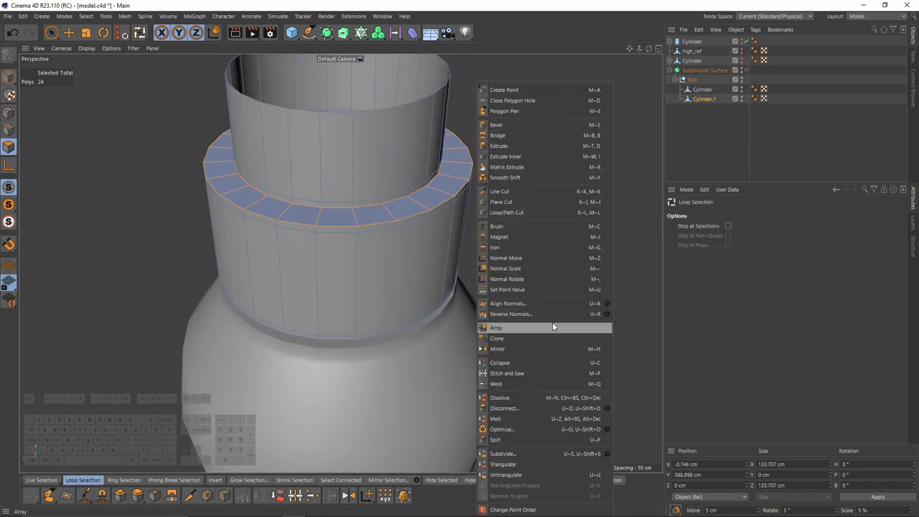
click(529, 439)
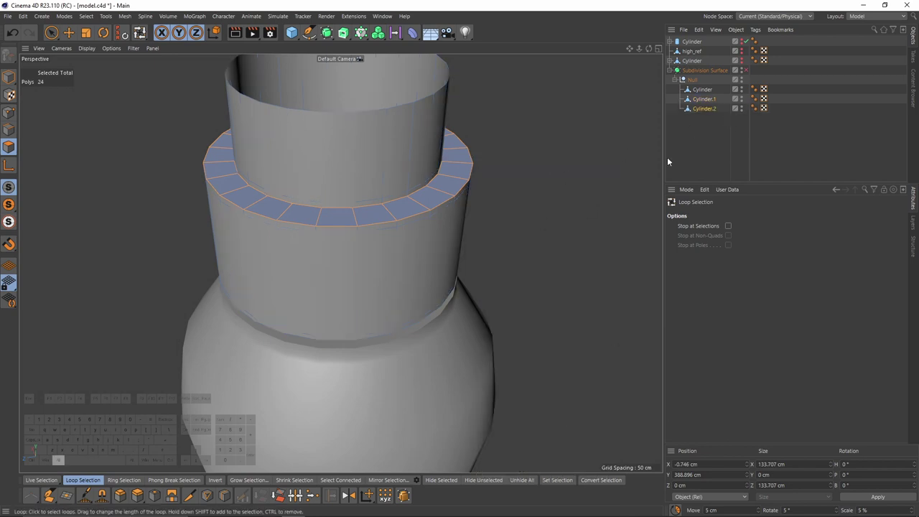
Step: Scale the split ring's outer edge loop inward to about 119 cm across
click(9, 130)
key(e)
double_click(231, 204)
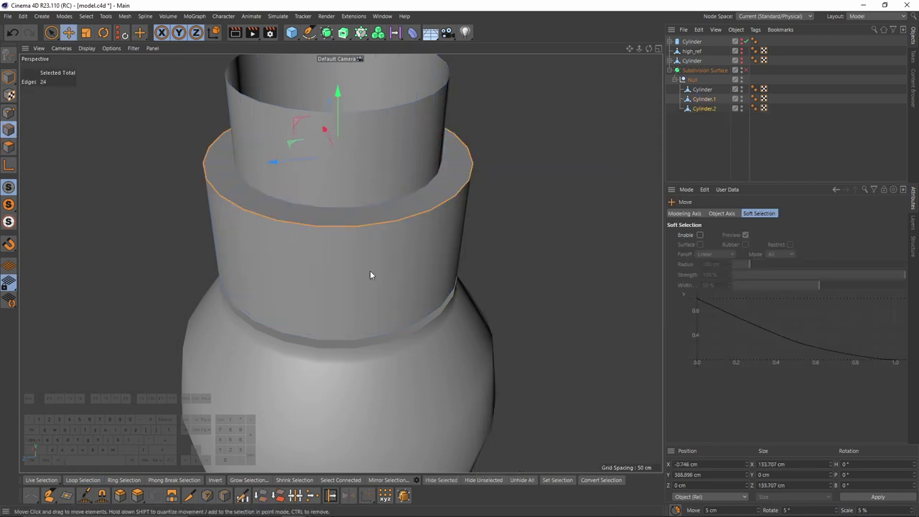
key(t)
middle_click(398, 285)
scroll(527, 343, up, 5)
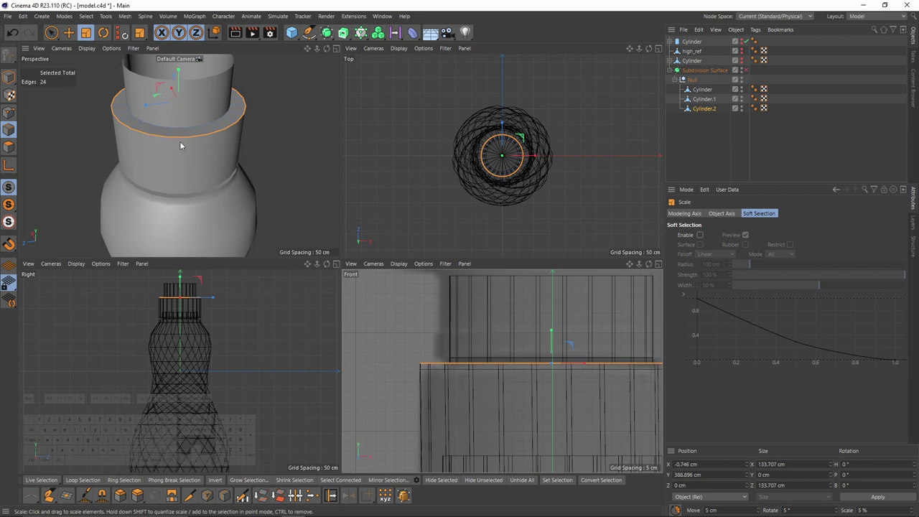
middle_click(189, 146)
drag(541, 290, 490, 276)
Step: Select all edges of the split ring and raise it to about Y 392 cm, just above the collar
key(e)
ctrl+double_click(278, 205)
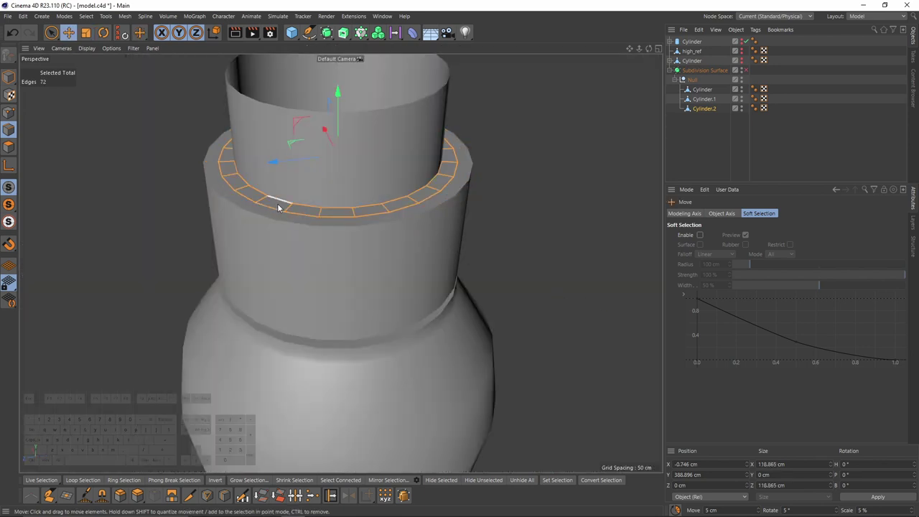
middle_click(431, 279)
middle_click(602, 361)
drag(439, 190, 424, 183)
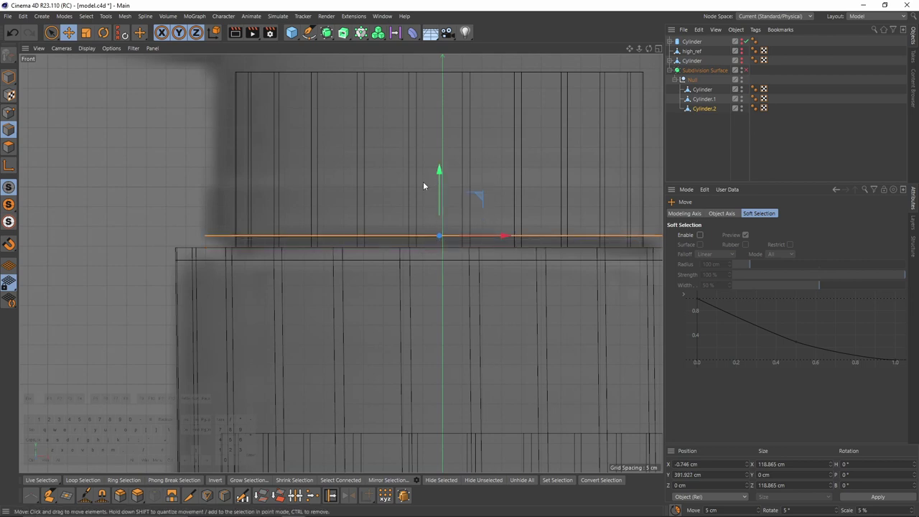
middle_click(424, 183)
middle_click(171, 149)
Step: Extrude the ring's outer edge loop up to about Y 405 cm to form the cap's base band
double_click(225, 181)
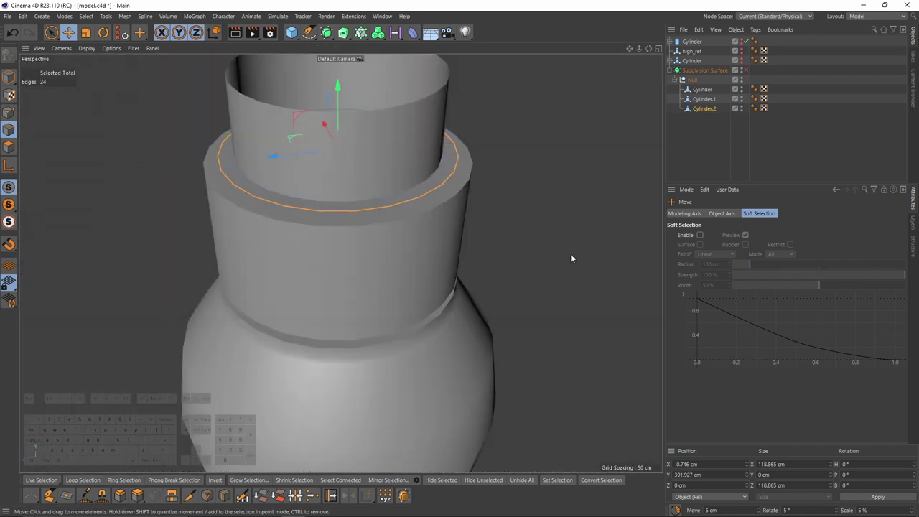
middle_click(502, 226)
middle_click(541, 308)
drag(439, 176, 432, 120)
middle_click(253, 145)
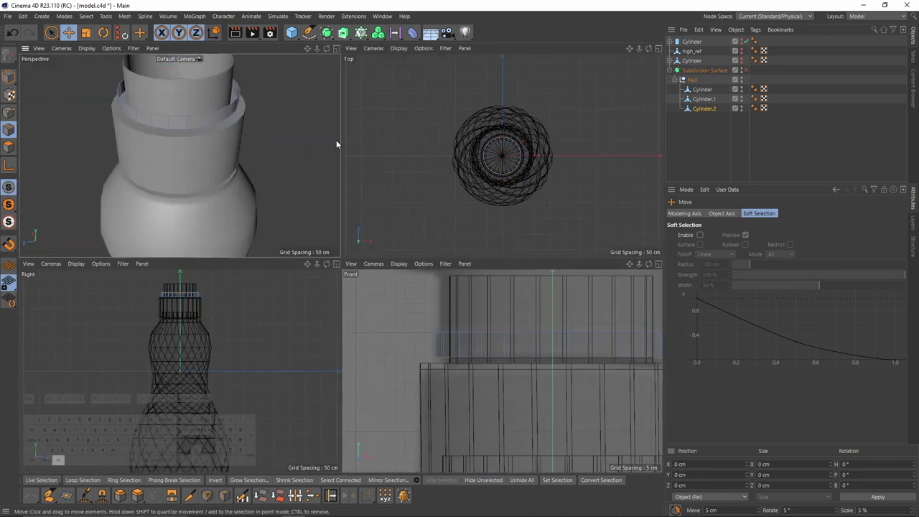
middle_click(262, 142)
Step: Extrude the band's top edge loop inward to about 112 cm across to create a small ledge
key(t)
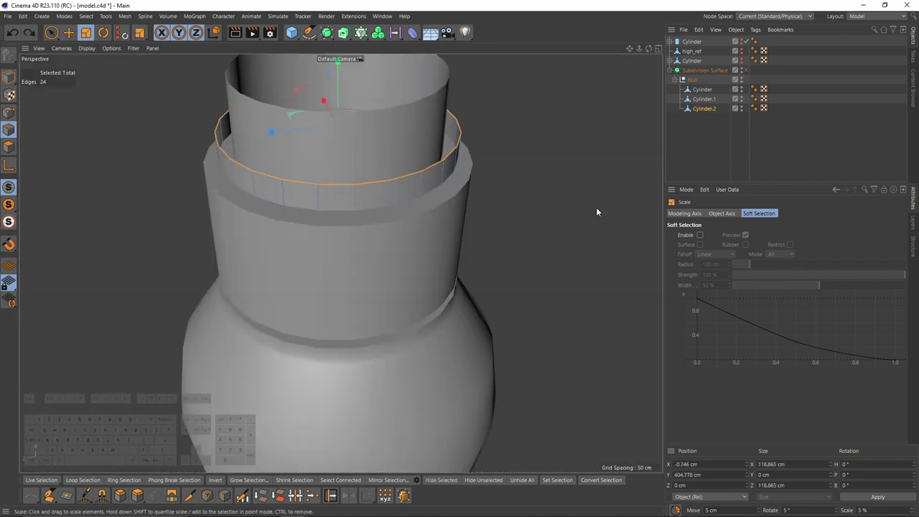
drag(588, 217, 549, 285)
key(e)
middle_click(550, 289)
click(480, 186)
middle_click(464, 269)
middle_click(463, 263)
key(ctrl+z)
middle_click(496, 280)
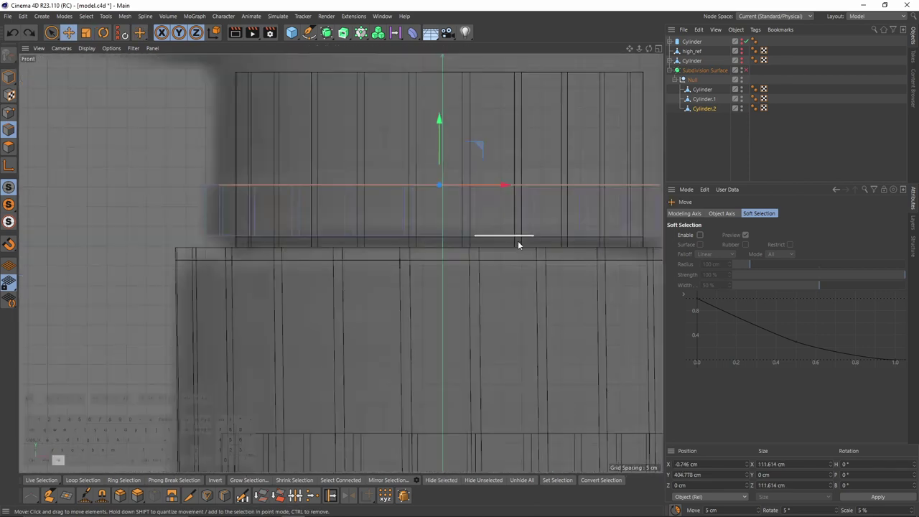
Step: Extrude the ledge's inner edge loop upward in two stages, to about Y 456 cm and about Y 472 cm
alt+right_drag(518, 241, 411, 248)
drag(407, 244, 406, 180)
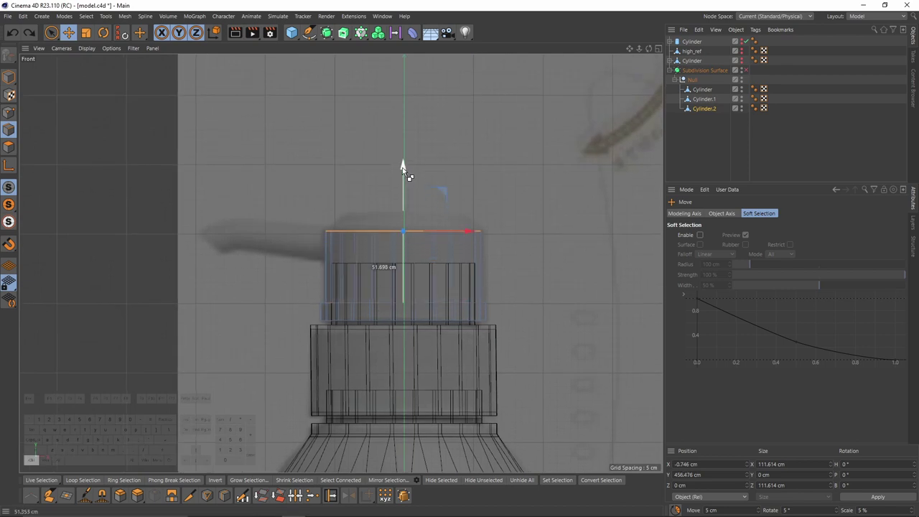
scroll(411, 190, up, 2)
drag(434, 148, 425, 130)
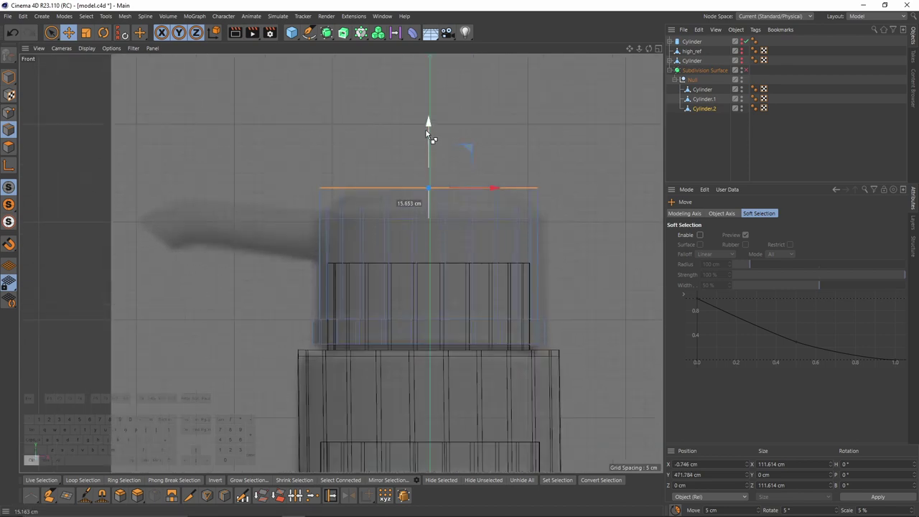
Step: Scale the cap's top edge loop inward to about 92 cm across to taper the upper part
key(F1)
key(t)
drag(535, 284, 483, 285)
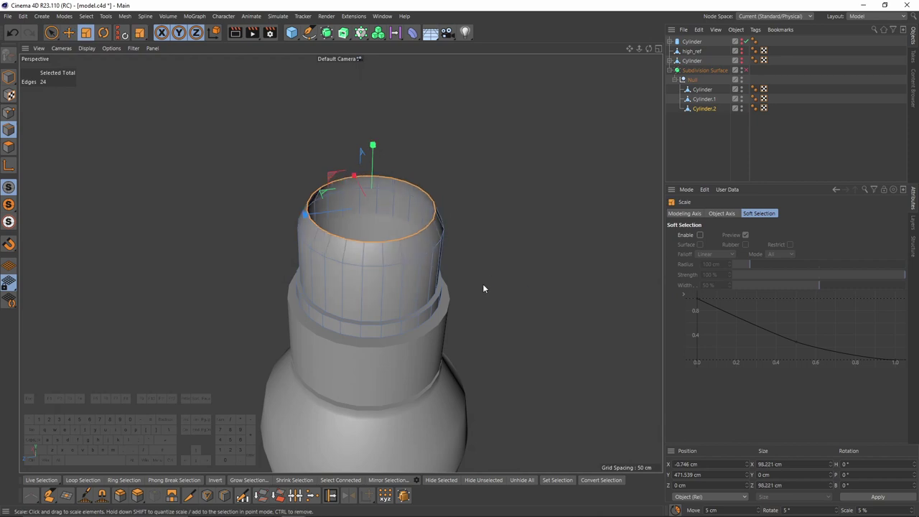
key(F5)
key(F1)
scroll(493, 253, up, 3)
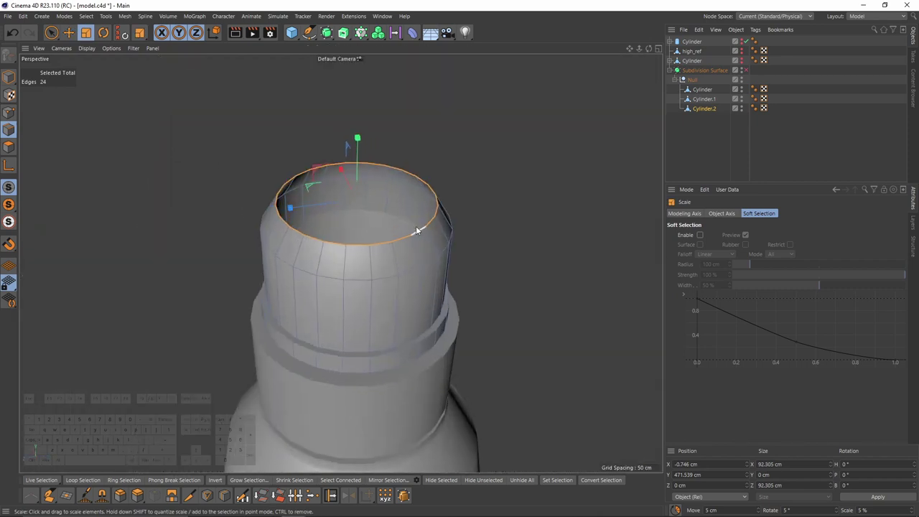
Step: Extrude the cap's top edge loop inward and collapse it to the center to close the top
drag(608, 287, 319, 264)
right_click(592, 306)
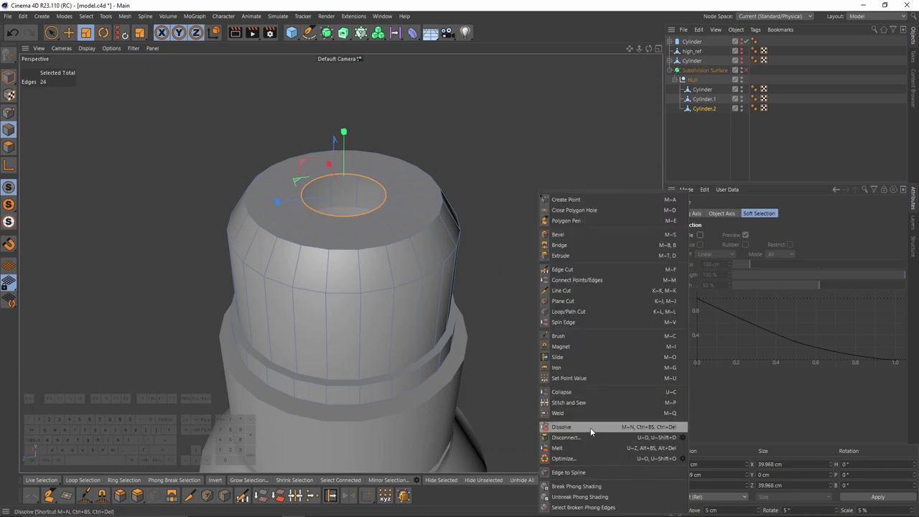
click(571, 394)
alt+drag(371, 247, 468, 188)
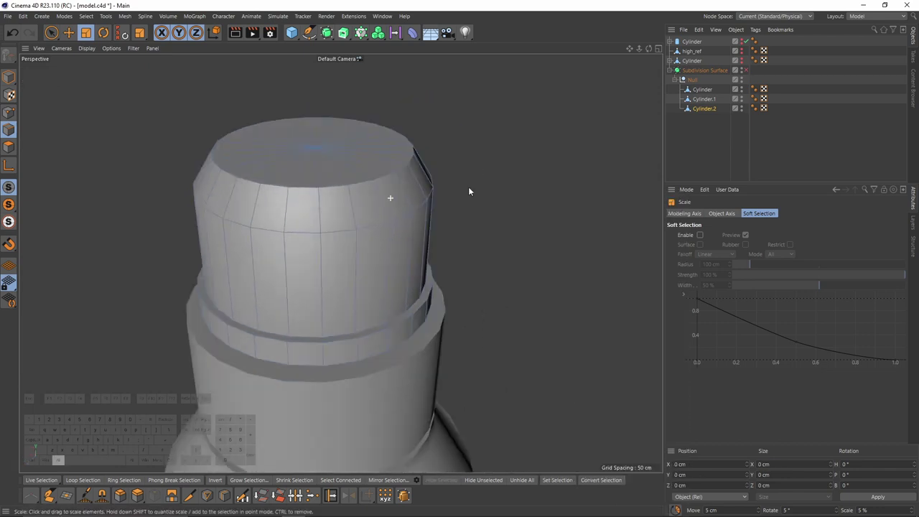
Step: Add a Cylinder primitive with +X orientation for the pump nozzle
alt+right_drag(469, 188, 410, 181)
middle_click(410, 180)
middle_click(521, 364)
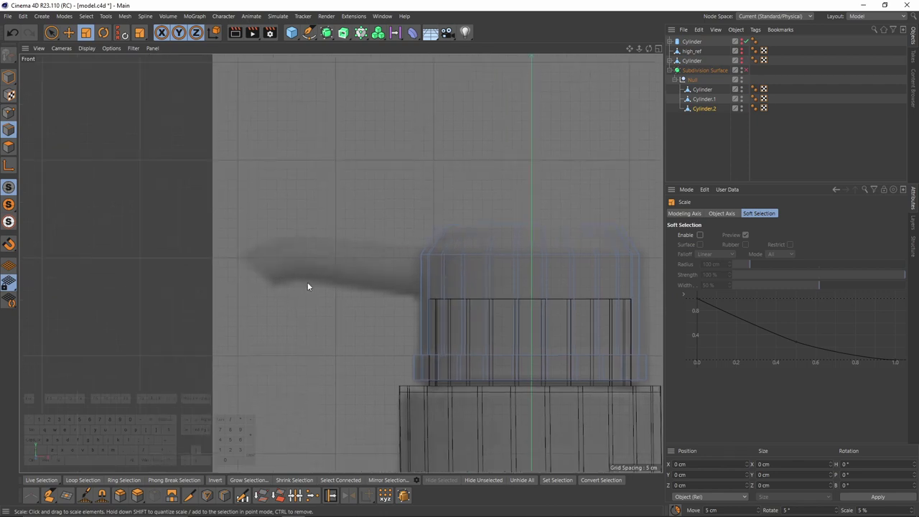
click(292, 32)
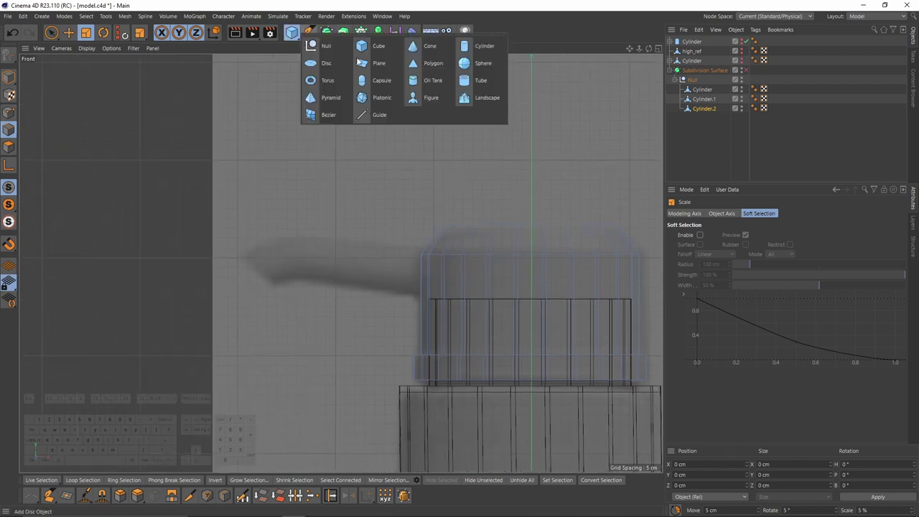
click(488, 45)
alt+middle_drag(444, 196, 420, 226)
alt+right_drag(443, 334, 382, 316)
alt+middle_drag(383, 316, 324, 152)
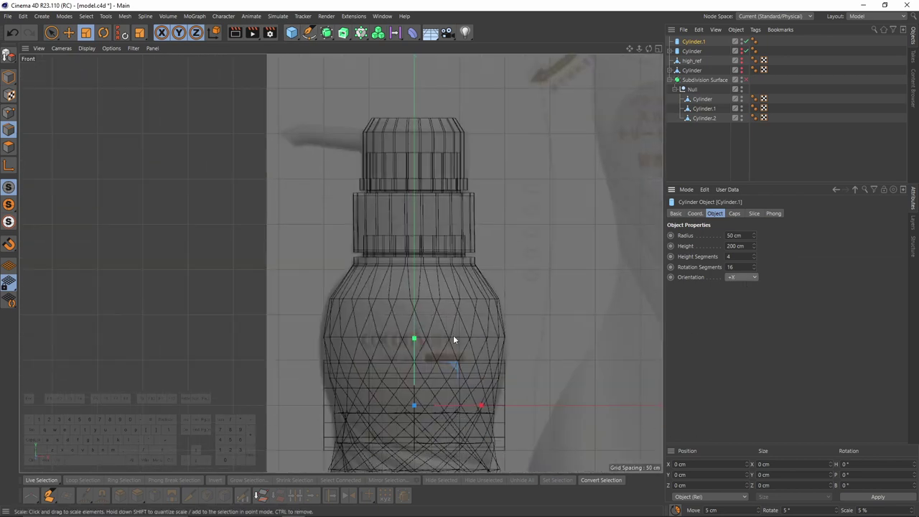
Step: Move the cylinder over the nozzle in the Front view reference and reduce its diameter to about 22 cm
key(e)
drag(454, 368, 388, 80)
scroll(176, 83, up, 2)
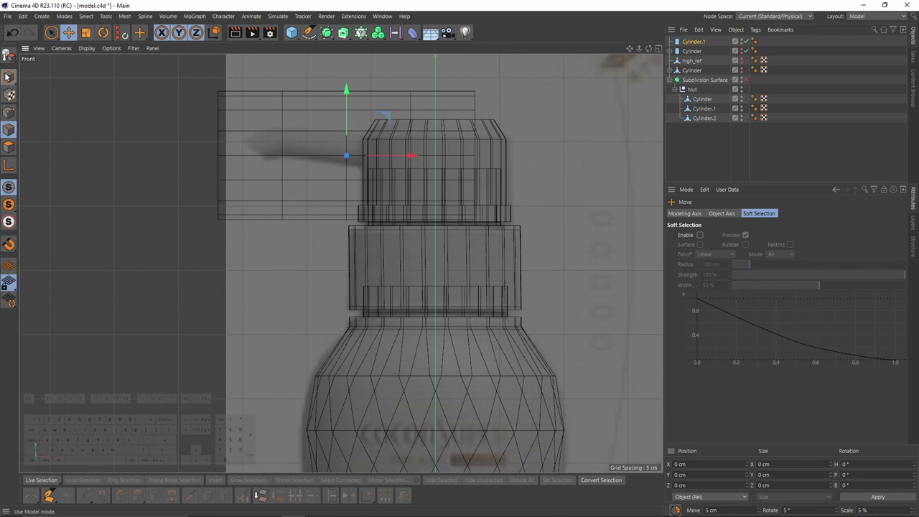
scroll(440, 110, up, 3)
drag(523, 284, 522, 208)
key(ctrl+z)
scroll(331, 133, up, 1)
drag(344, 147, 249, 127)
drag(465, 206, 464, 198)
mouse_move(207, 107)
mouse_down()
mouse_move(208, 132)
mouse_move(208, 111)
mouse_move(208, 118)
mouse_up()
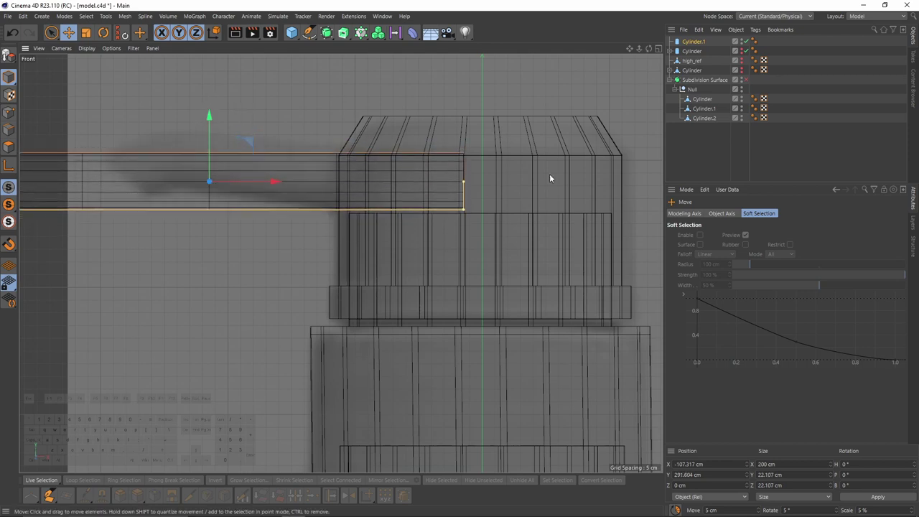
Step: Raise the cap's upper points slightly in the Front view so the side wall extends above the nozzle cylinder
click(704, 118)
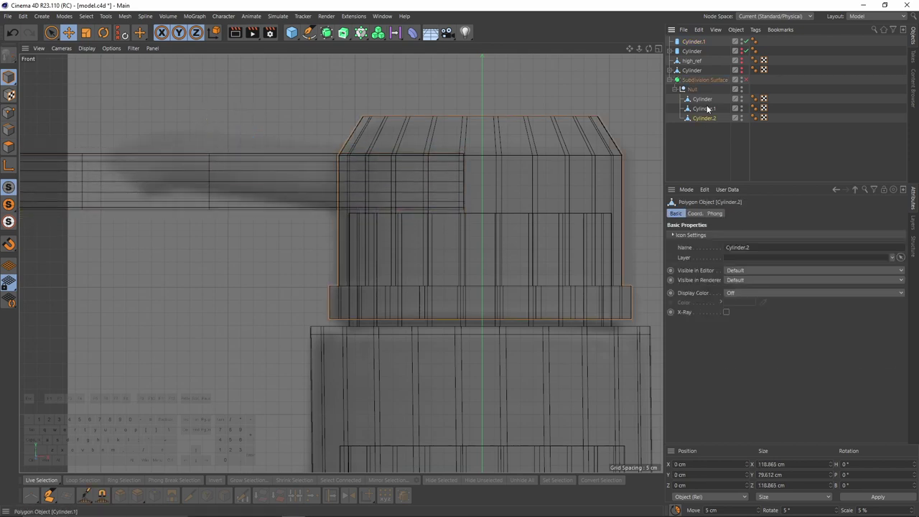
click(9, 114)
drag(274, 88, 669, 181)
drag(481, 85, 479, 77)
scroll(365, 159, up, 3)
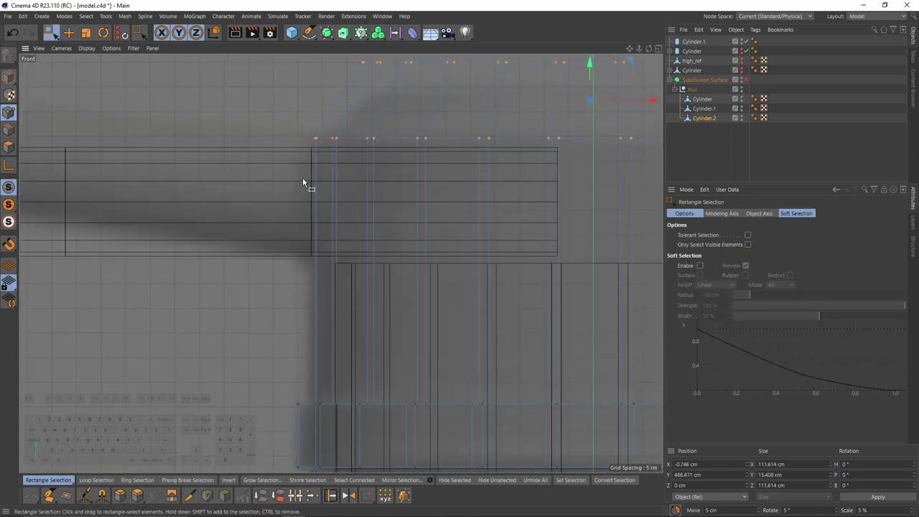
Step: Set the nozzle cylinder's height segments to 1
key(F1)
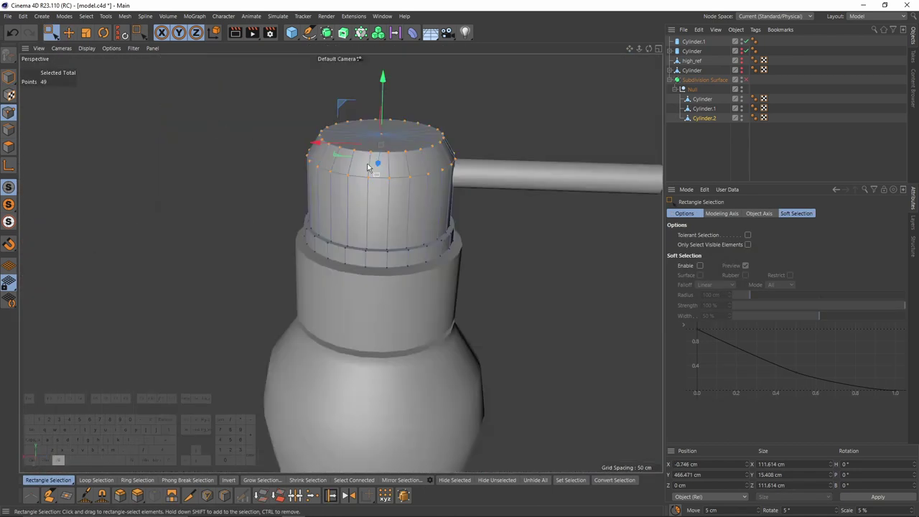
alt+drag(431, 209, 384, 228)
alt+drag(383, 228, 366, 232)
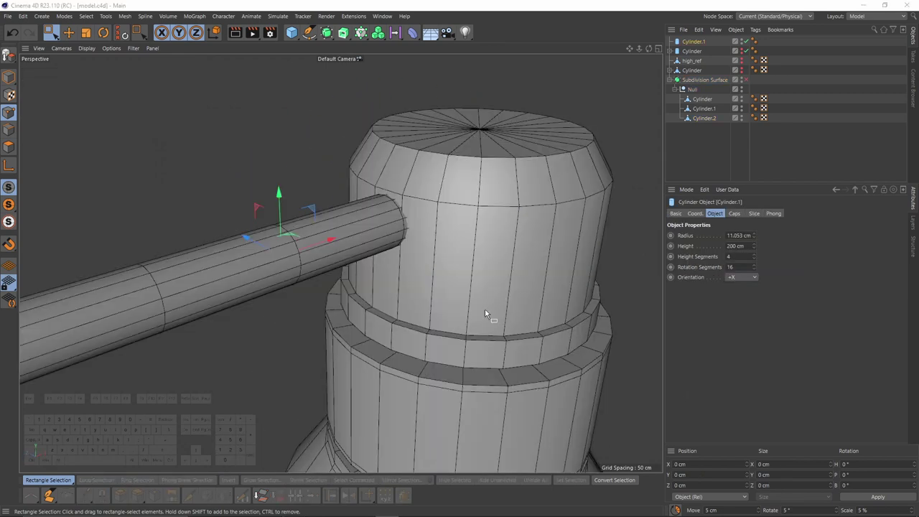
alt+drag(431, 269, 431, 248)
click(739, 256)
text(1)
key(Return)
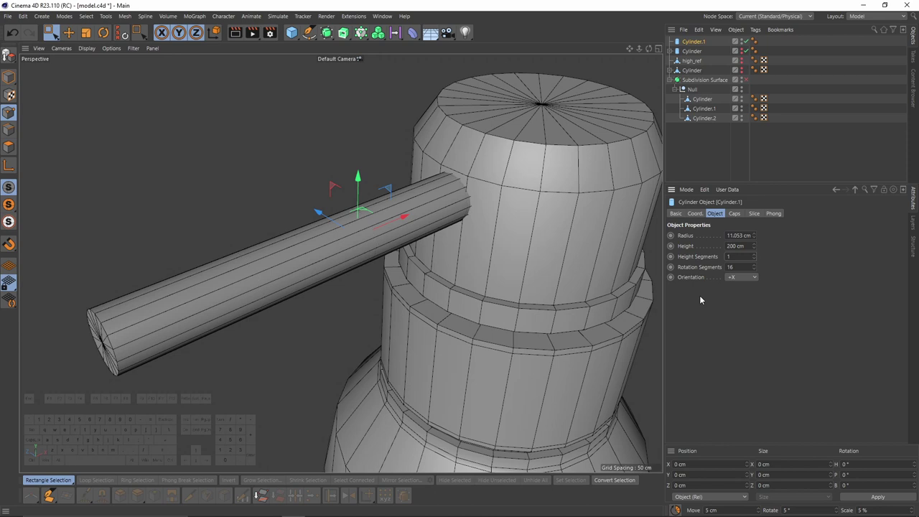
Step: Reduce the nozzle cylinder's rotation segments to 8
click(754, 269)
click(754, 270)
click(754, 269)
click(754, 269)
click(754, 271)
click(754, 271)
click(754, 271)
click(754, 270)
click(755, 271)
click(754, 271)
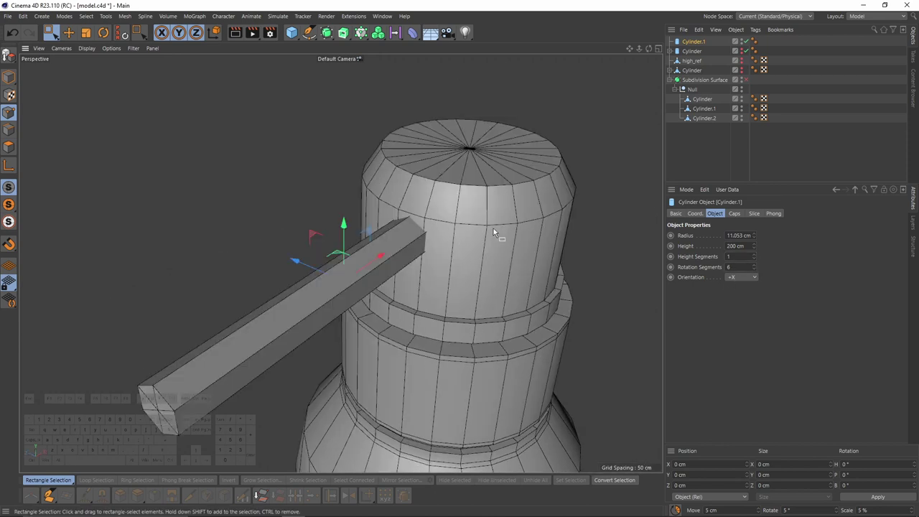
click(754, 268)
click(754, 268)
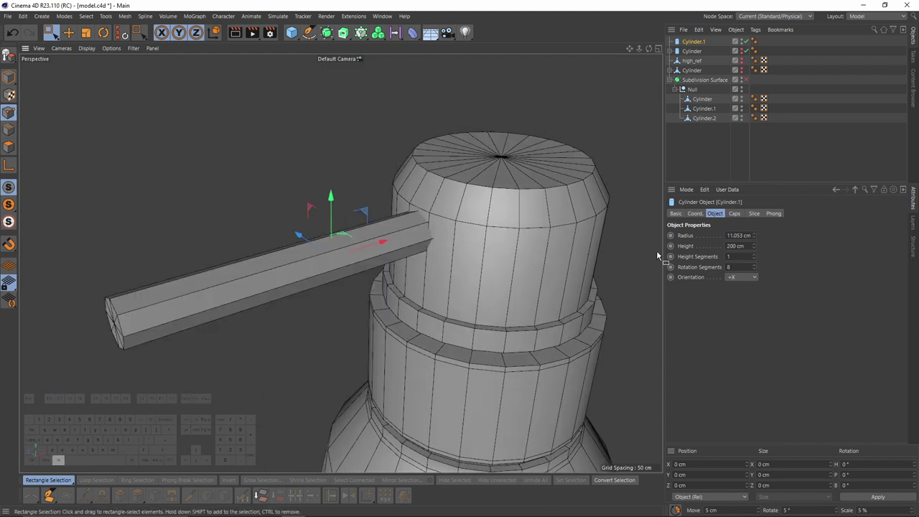
Step: Rotate all of the cap's polygons around the vertical axis so that one vertical edge lines up with the nozzle's centre
alt+drag(340, 263, 459, 192)
alt+right_drag(447, 223, 501, 252)
alt+drag(427, 206, 440, 273)
click(704, 118)
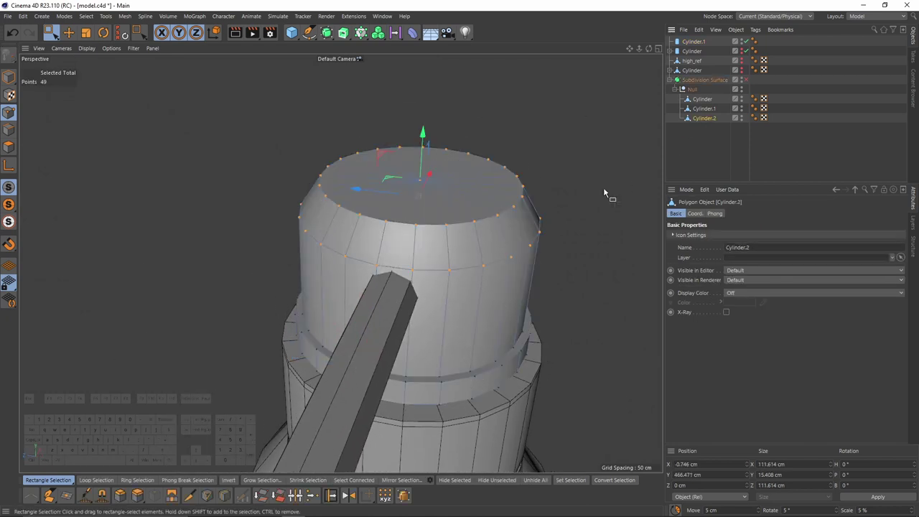
click(9, 148)
key(ctrl+a)
key(r)
drag(444, 286, 426, 274)
key(ctrl+z)
scroll(399, 255, up, 1)
key(ctrl+z)
scroll(391, 281, up, 4)
middle_click(391, 279)
middle_click(373, 242)
alt+right_drag(373, 243, 237, 223)
middle_click(229, 222)
middle_click(230, 222)
drag(437, 259, 438, 260)
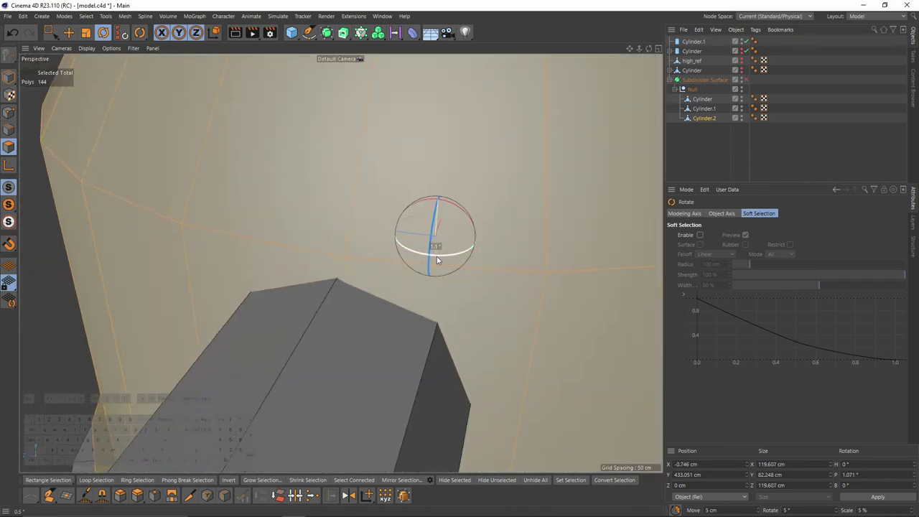
key(ctrl+z)
Step: Add two horizontal loop cuts to the cap wall, one just below the nozzle and one at its mid-height at about 52%
alt+right_drag(437, 260, 318, 222)
alt+drag(318, 222, 275, 185)
right_click(593, 291)
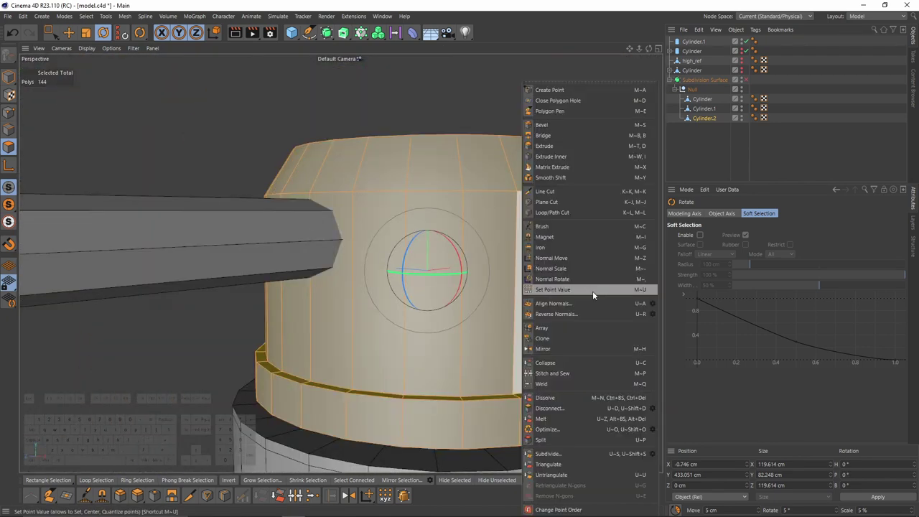
click(557, 213)
click(354, 289)
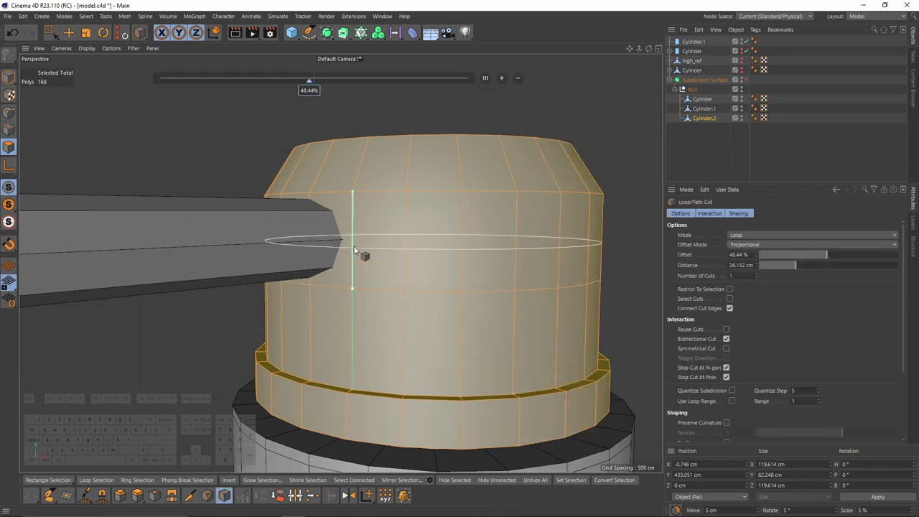
click(355, 237)
alt+drag(355, 237, 69, 73)
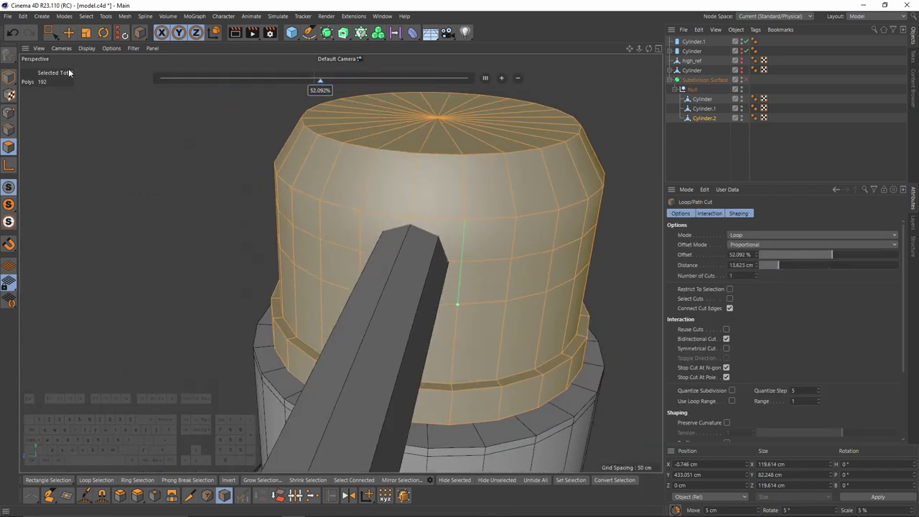
Step: Inset the four cap polygons around the nozzle joint by 1.82 cm with Extrude Inner
drag(54, 34, 84, 46)
mouse_move(433, 262)
mouse_down()
mouse_move(425, 255)
mouse_move(529, 238)
mouse_up()
scroll(507, 222, up, 3)
right_click(488, 210)
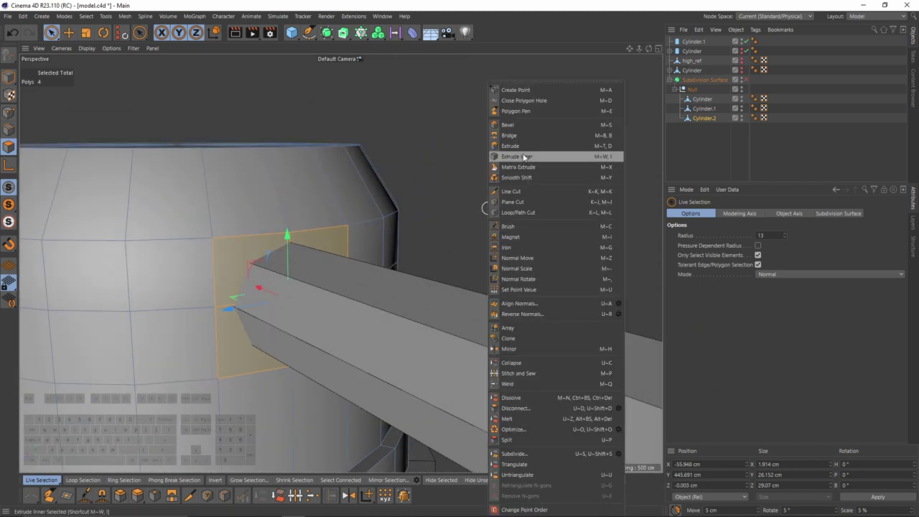
click(525, 156)
drag(491, 257, 503, 256)
Step: Slide the first inset points on one side of the joint to match the nozzle's octagonal outline
right_click(436, 165)
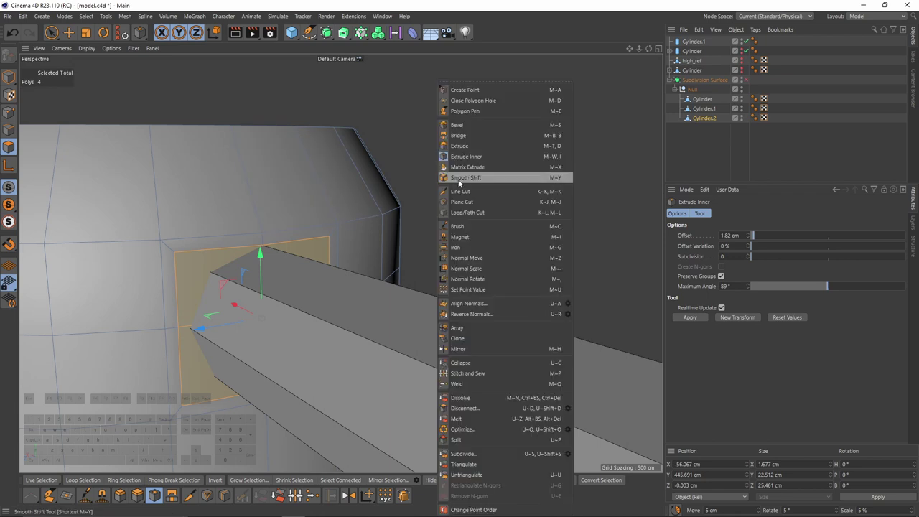
click(9, 112)
right_click(490, 187)
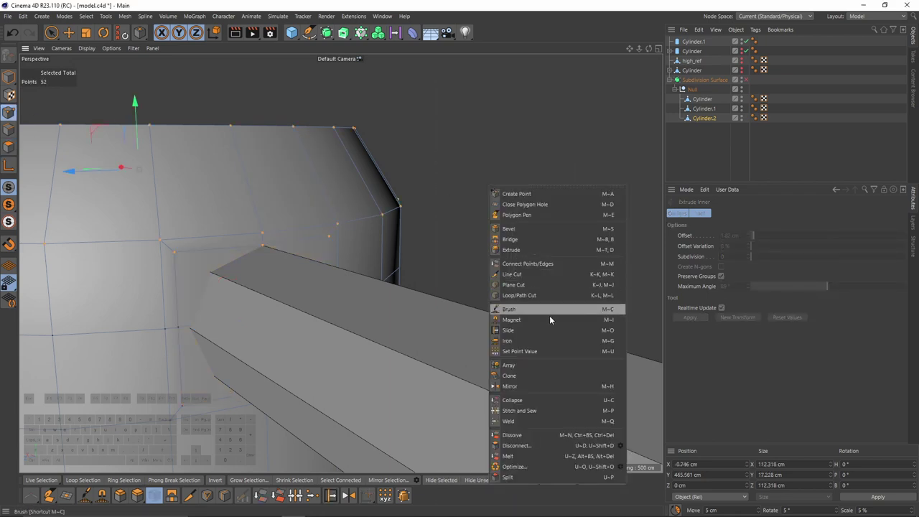
click(550, 329)
scroll(308, 287, up, 6)
drag(301, 302, 333, 304)
alt+drag(387, 251, 346, 298)
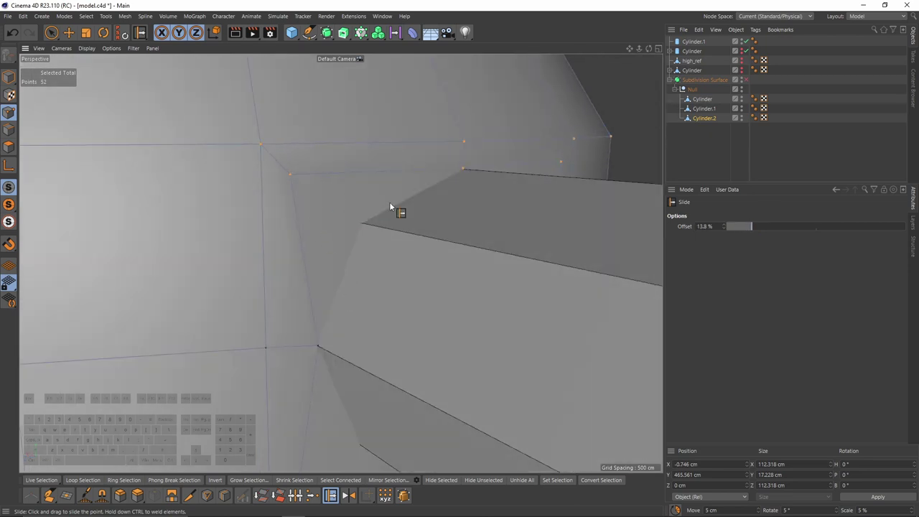
scroll(525, 219, down, 4)
scroll(411, 197, up, 5)
drag(356, 191, 372, 277)
drag(372, 277, 375, 300)
Step: Slide the remaining inset points around the joint to complete the octagon matching the nozzle cylinder
alt+drag(492, 263, 327, 310)
alt+drag(345, 266, 317, 217)
scroll(326, 234, down, 4)
alt+drag(347, 283, 349, 239)
scroll(348, 239, up, 4)
drag(179, 260, 180, 255)
drag(375, 257, 298, 204)
alt+drag(295, 215, 388, 237)
drag(281, 277, 379, 275)
drag(379, 276, 346, 229)
scroll(344, 244, down, 8)
alt+drag(341, 262, 298, 266)
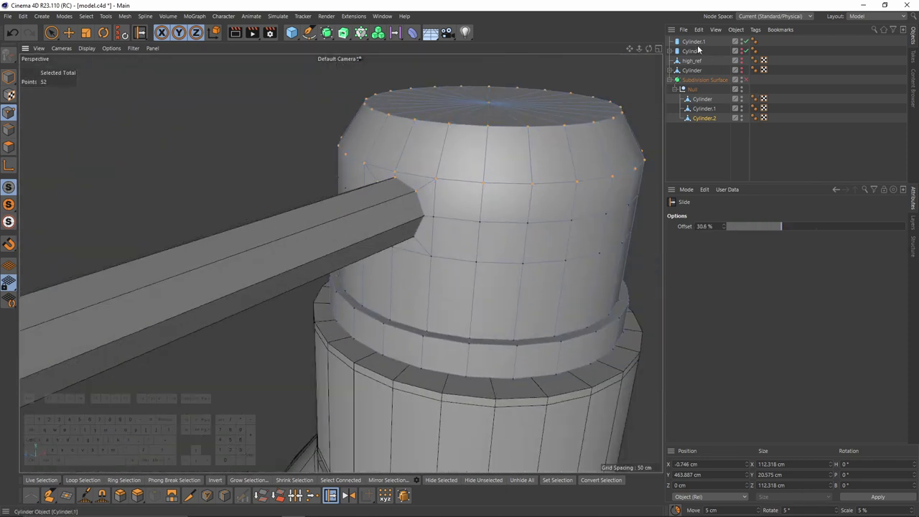
Step: Delete the guide nozzle cylinder and switch to editing the cap's polygons
click(698, 46)
key(Delete)
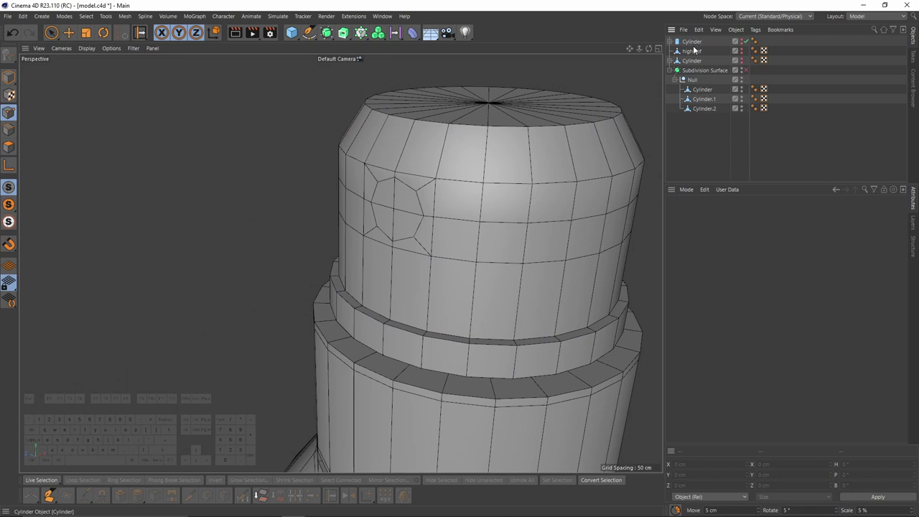
click(704, 108)
click(8, 146)
Step: Extrude the cap's octagonal polygons along the nozzle in the Front view reference, in two sections with the tip bent downward
alt+drag(358, 211, 500, 233)
key(e)
middle_click(485, 249)
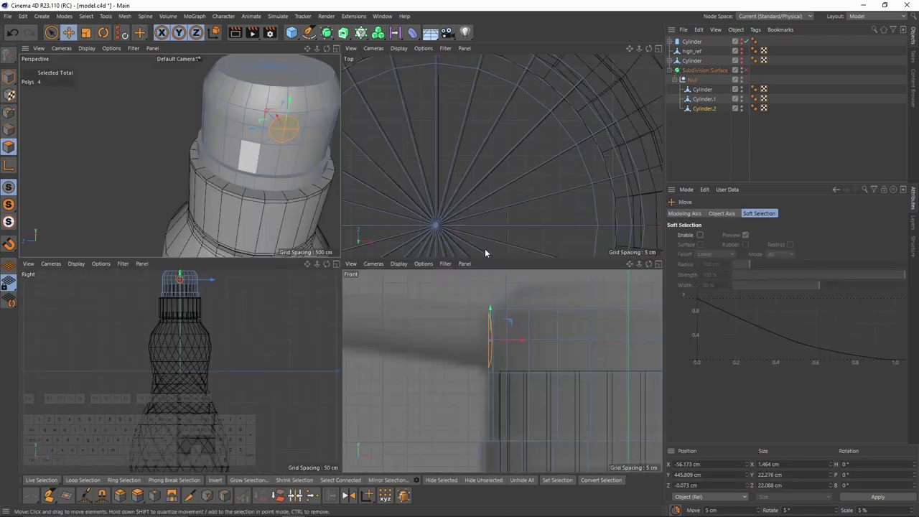
middle_click(466, 299)
alt+right_drag(464, 300, 329, 249)
alt+middle_drag(328, 249, 489, 245)
ctrl+drag(530, 195, 410, 179)
drag(411, 183, 309, 215)
key(r)
key(e)
middle_click(348, 193)
middle_click(330, 189)
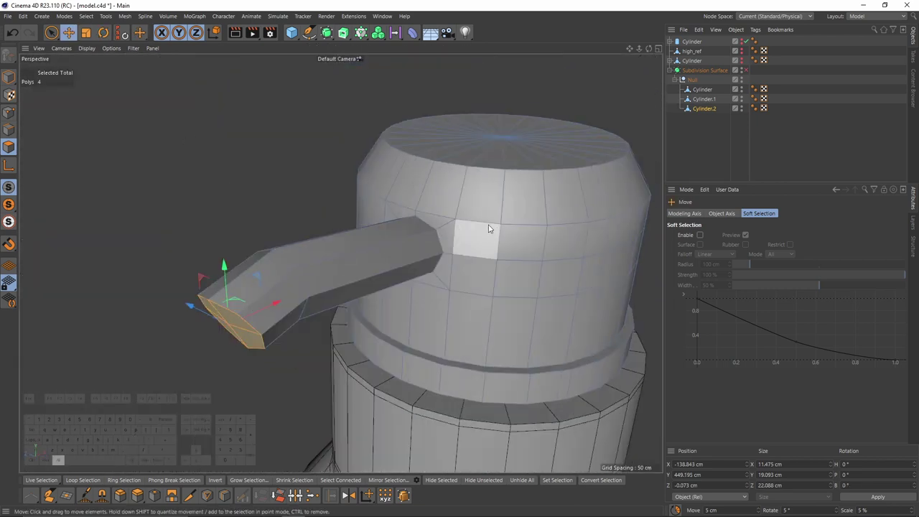
Step: Add supporting loop cuts near the nozzle's base and on both sides of its bend
scroll(488, 228, down, 3)
right_click(513, 247)
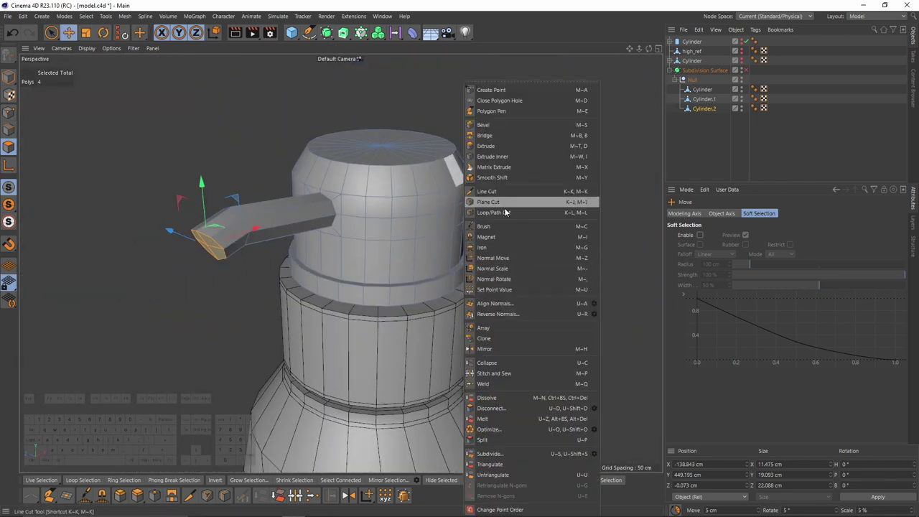
click(505, 212)
scroll(356, 206, up, 4)
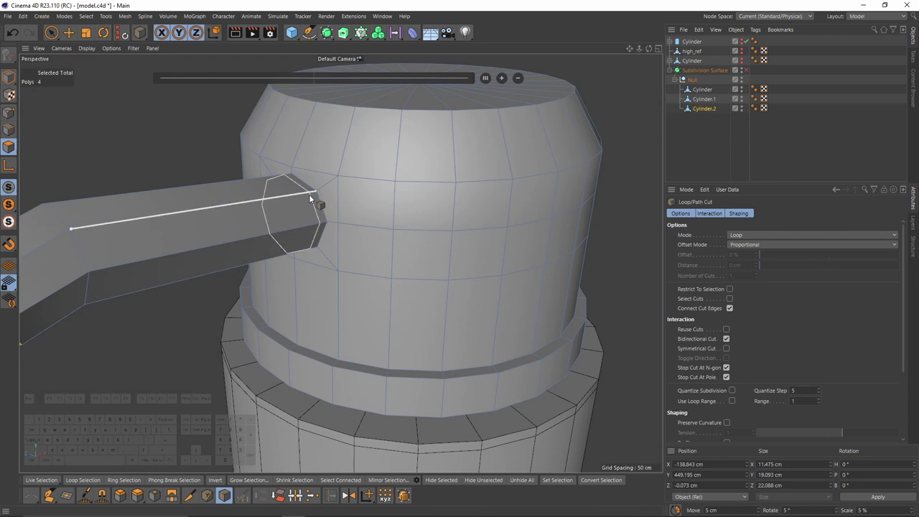
click(310, 195)
alt+middle_drag(241, 203, 357, 167)
click(256, 223)
alt+middle_drag(194, 262, 226, 236)
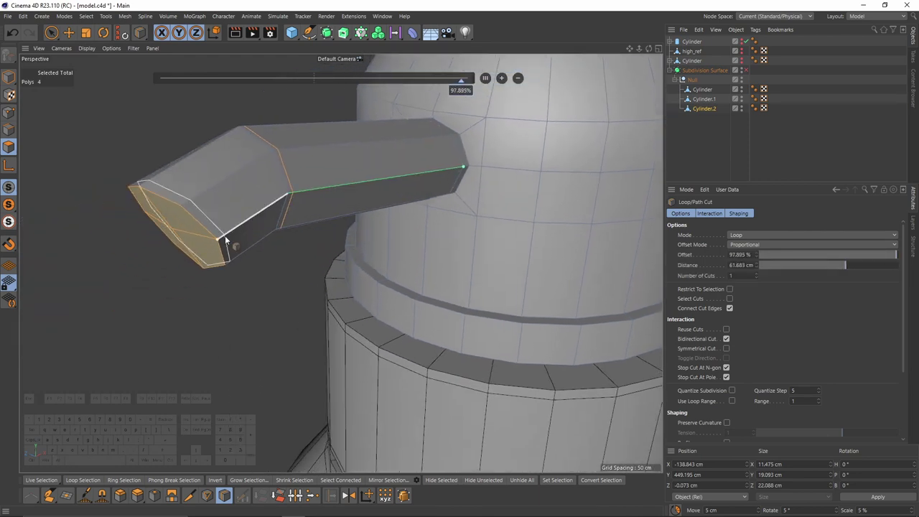
Step: Inset the nozzle's end polygons by 2.44 cm with Extrude Inner
scroll(228, 237, down, 3)
alt+drag(237, 233, 331, 198)
right_click(404, 192)
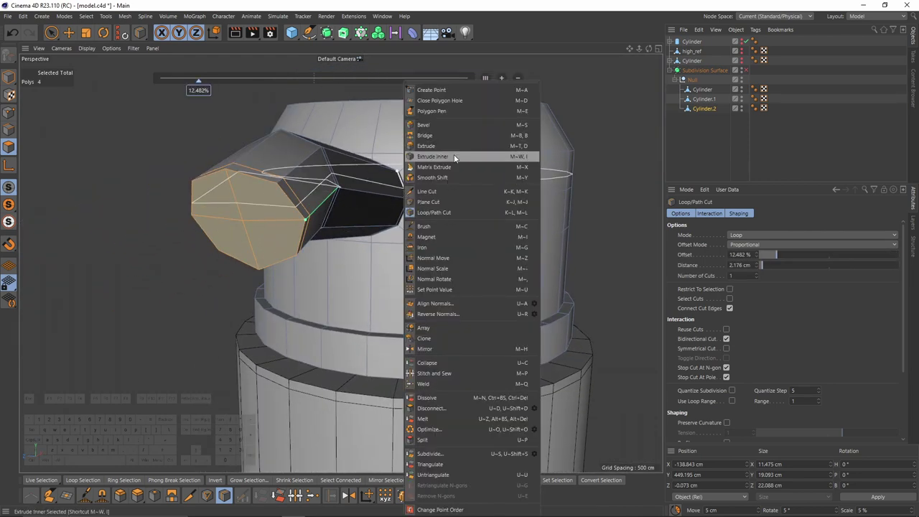
click(455, 156)
drag(433, 279, 426, 279)
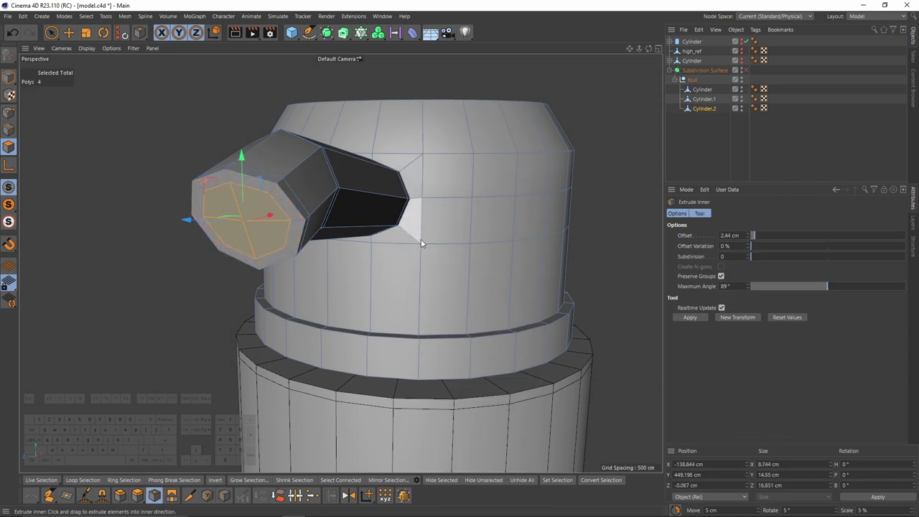
Step: Extrude the inset end polygons inward by about 11 cm to hollow the nozzle tip
right_click(422, 243)
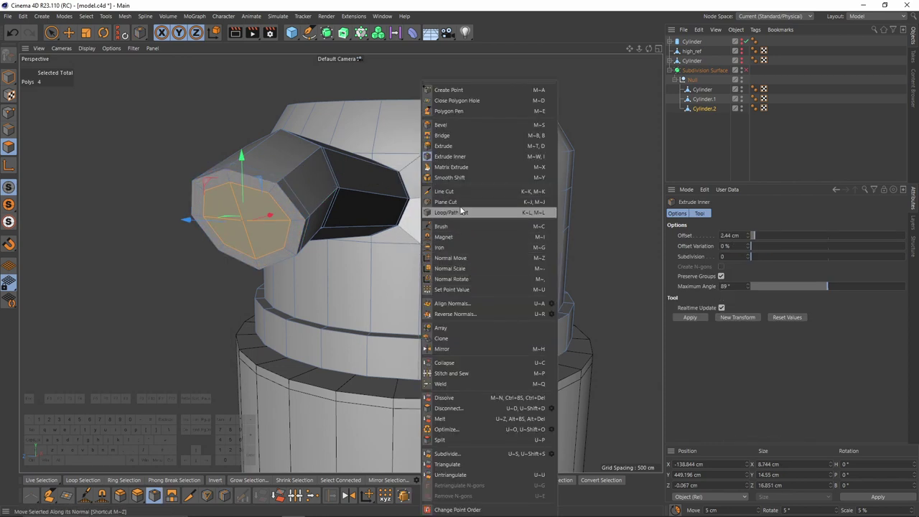
click(447, 147)
drag(439, 161, 423, 162)
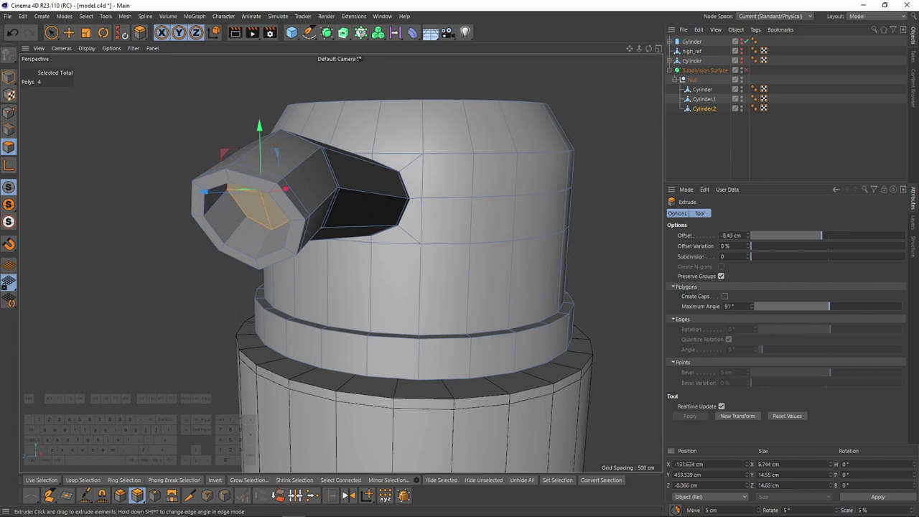
Step: Shift the recessed polygons about 4.5 cm deeper into the nozzle in the Front view and delete them
middle_click(468, 211)
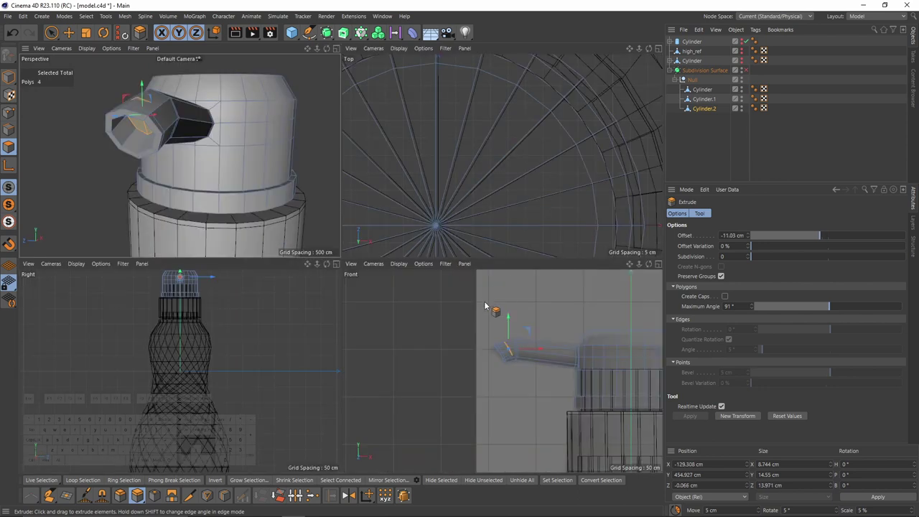
middle_click(488, 308)
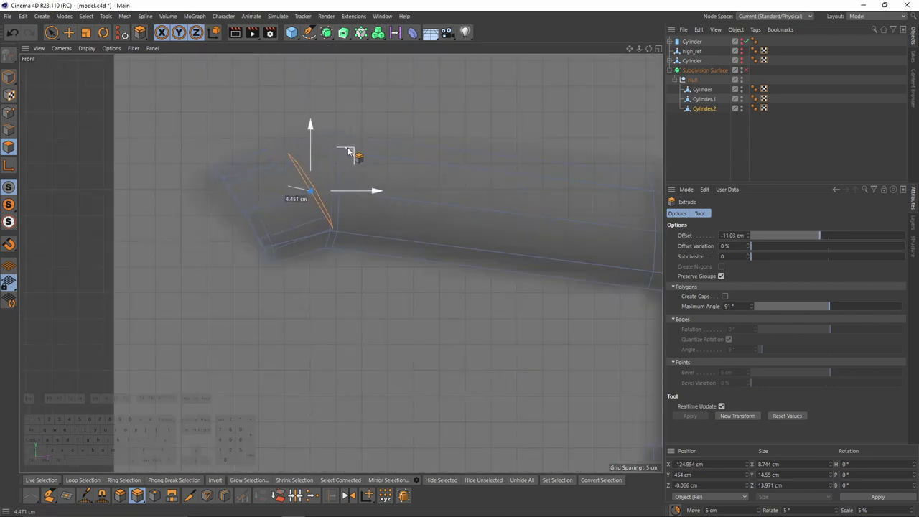
drag(363, 147, 361, 148)
middle_click(359, 151)
middle_click(263, 145)
key(Delete)
Step: Add a supporting loop cut near the nozzle's open end at about 90% offset
scroll(319, 257, up, 2)
key(k)
key(l)
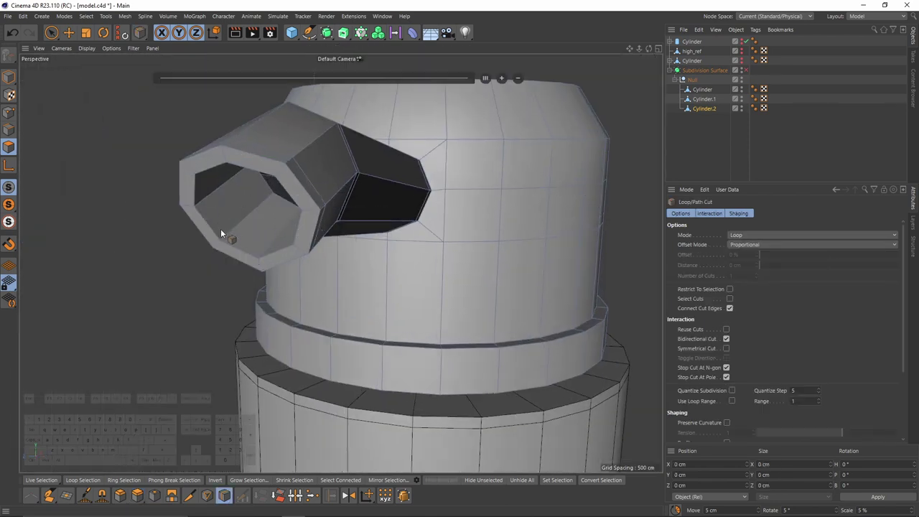
click(225, 237)
Step: Add supporting loop cuts on the cap's sloped shoulder, near its lower edge at about 15% and near its upper edge
alt+drag(366, 231, 322, 241)
scroll(322, 241, down, 2)
alt+drag(402, 219, 355, 235)
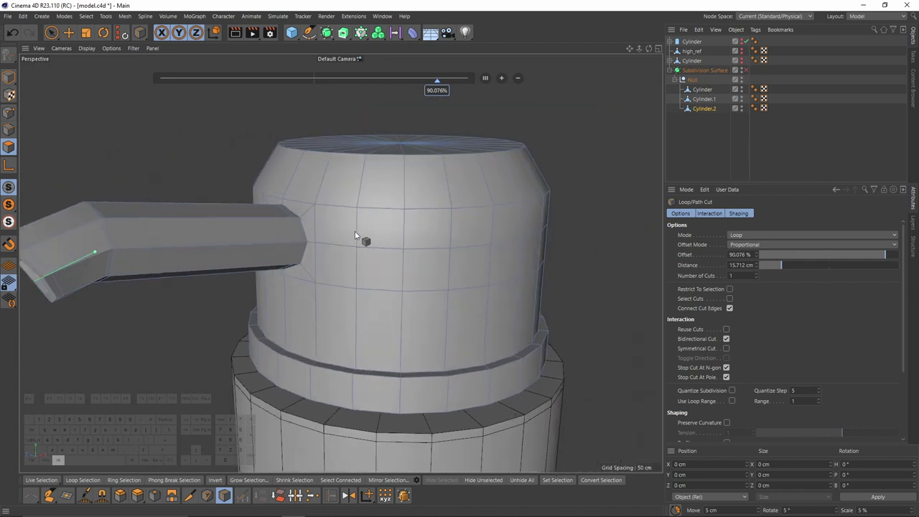
scroll(357, 235, up, 1)
click(309, 202)
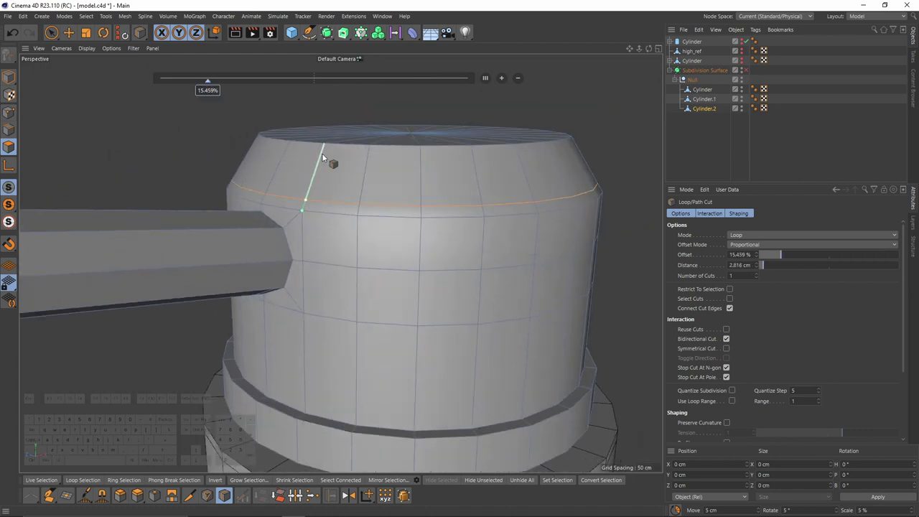
alt+drag(377, 154, 401, 178)
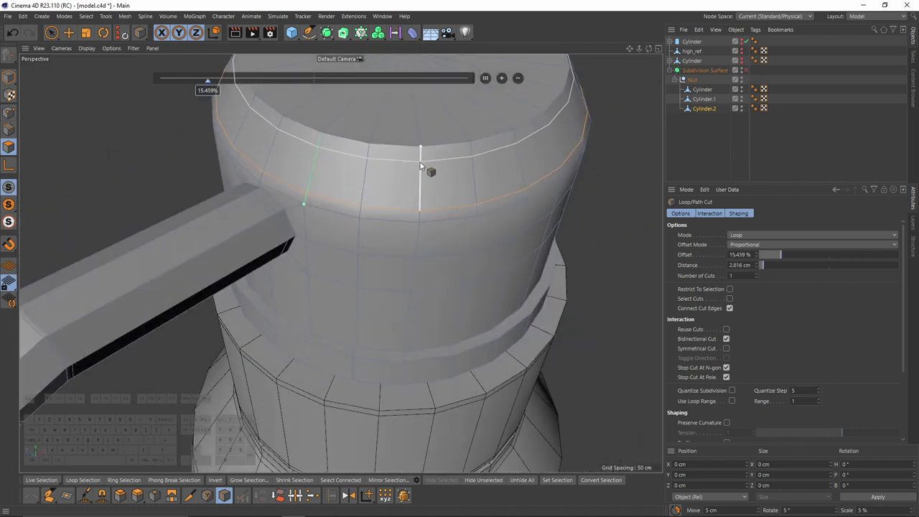
click(424, 166)
alt+right_drag(423, 166, 427, 237)
alt+drag(427, 237, 405, 171)
Step: Add supporting loop cuts around the cap's bottom rim, with the lower one at about 21% offset
scroll(405, 172, up, 3)
click(382, 192)
alt+drag(394, 209, 469, 286)
click(383, 221)
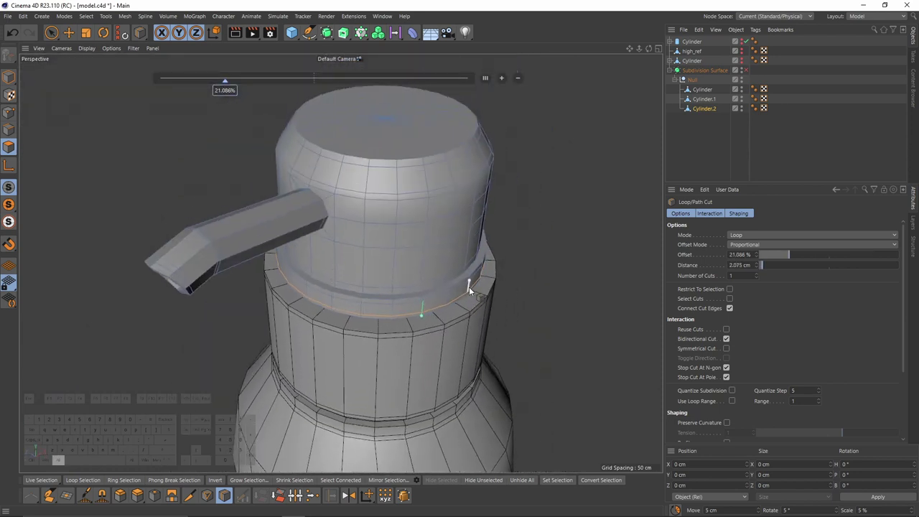
Step: Enable the Subdivision Surface, deselect everything, and switch to Gouraud shading without lines to inspect the smoothed bottle
key(q)
click(758, 131)
key(n)
key(a)
scroll(368, 180, down, 5)
alt+drag(432, 204, 532, 151)
scroll(532, 151, up, 3)
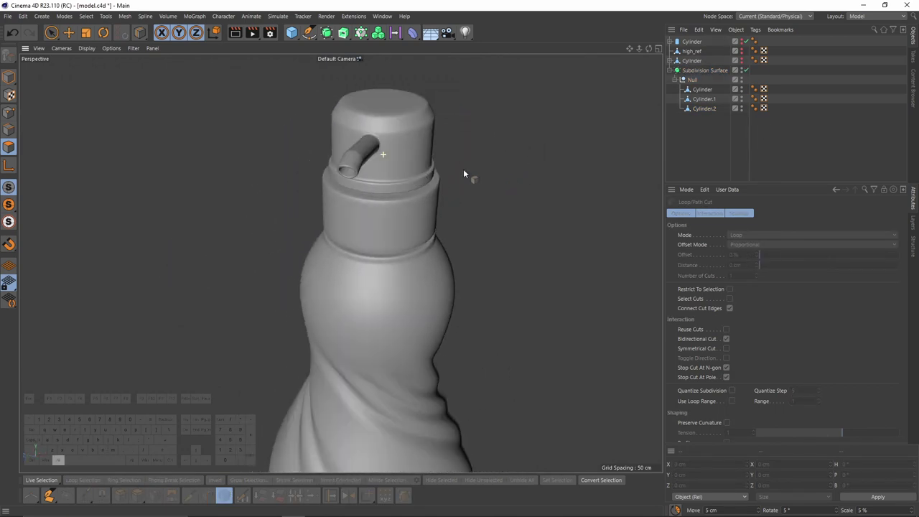
Step: Disable the Subdivision Surface and add a supporting loop cut around the cap's flat top face at about 84.8% offset
alt+drag(464, 171, 397, 156)
alt+drag(426, 249, 418, 348)
scroll(418, 152, up, 4)
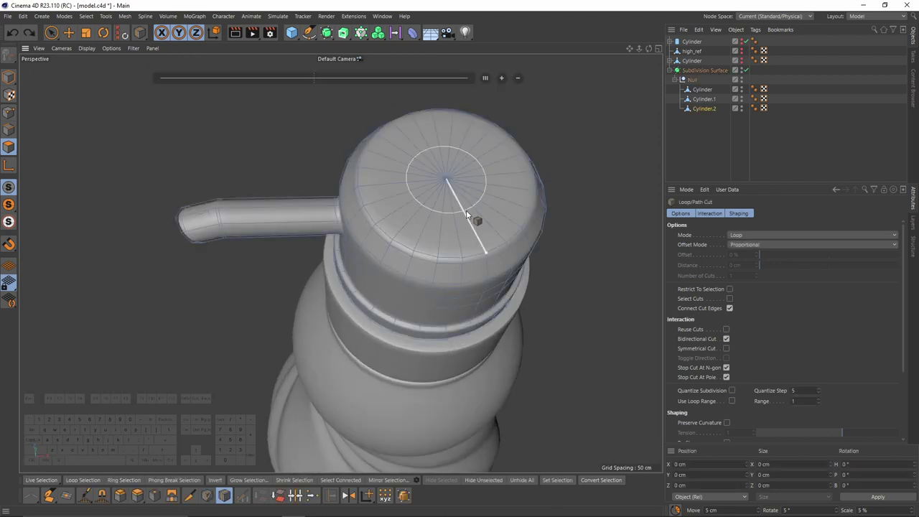
key(q)
click(399, 228)
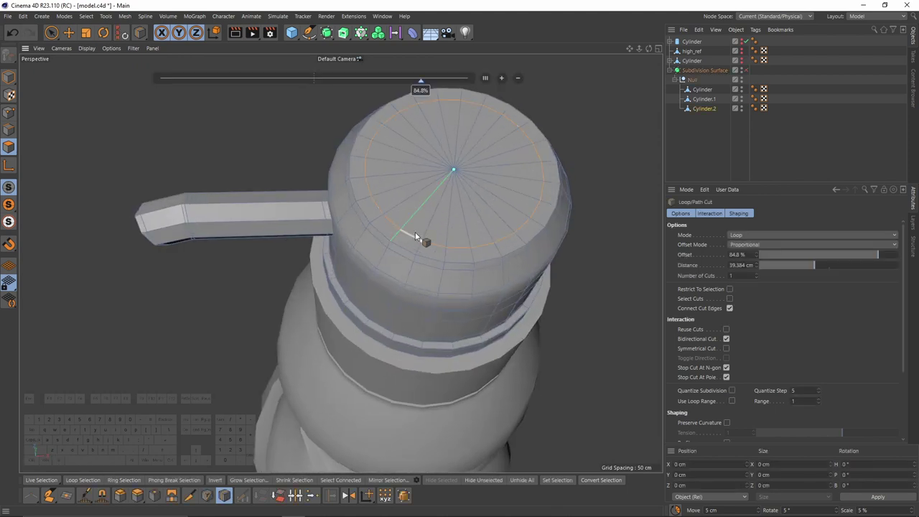
Step: Select every second radial edge inside the new loop on the cap's top face and dissolve them
key(e)
click(443, 222)
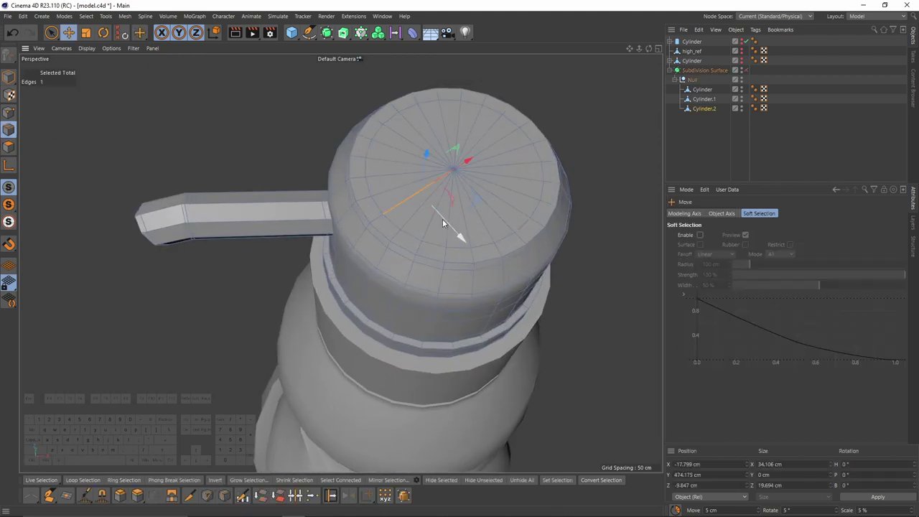
shift+click(497, 223)
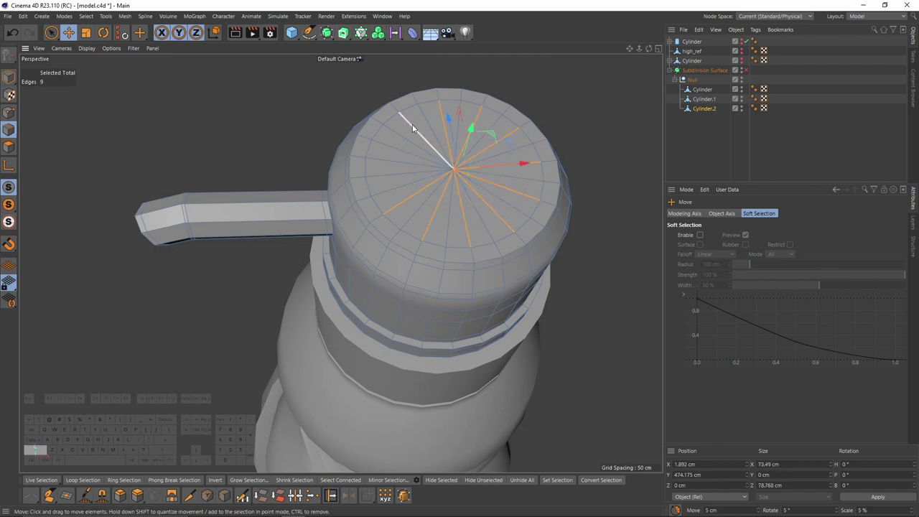
shift+click(387, 174)
right_click(552, 201)
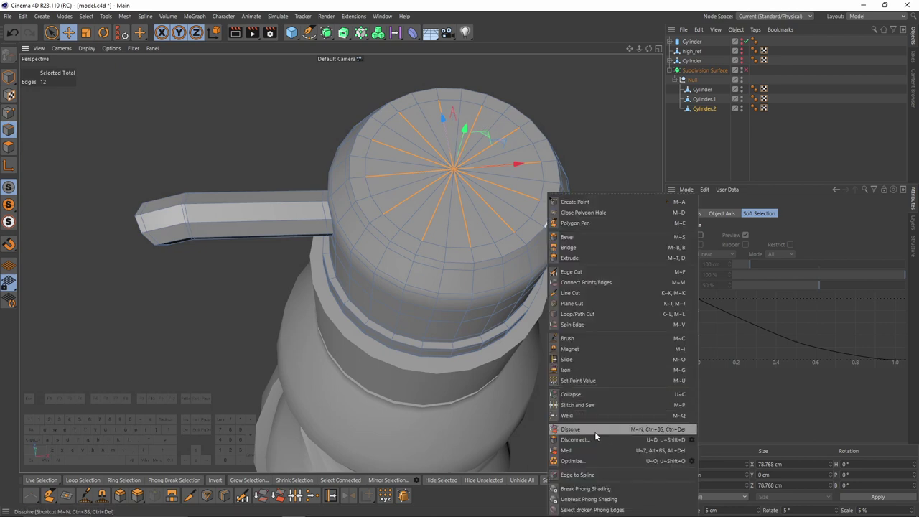
click(595, 430)
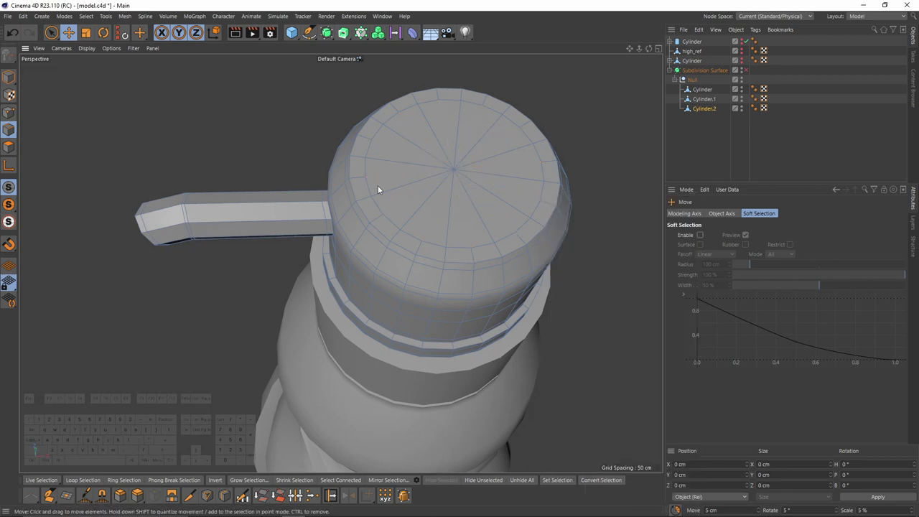
Step: Re-enable the Subdivision Surface and check the smoothed cap top in Gouraud shading with lines and without lines
scroll(387, 218, up, 3)
alt+middle_drag(423, 238, 385, 247)
alt+drag(385, 247, 321, 255)
click(9, 146)
key(q)
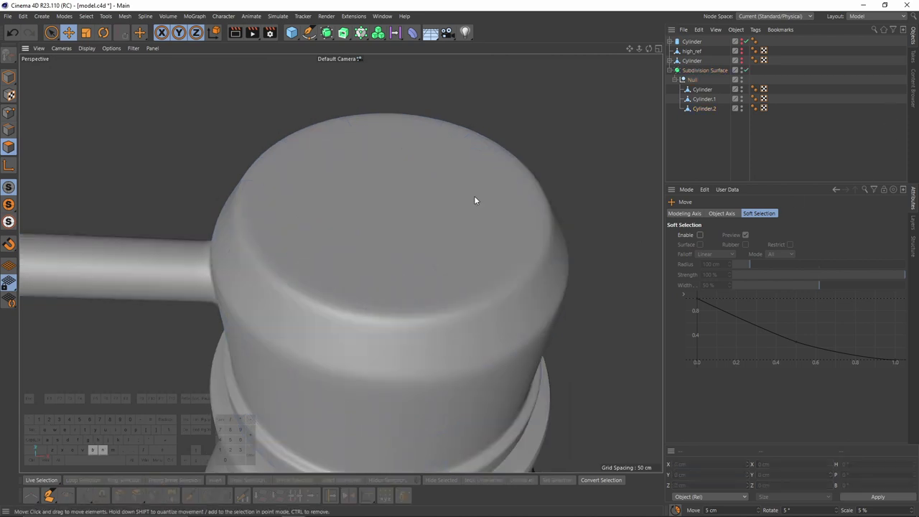
key(n)
key(b)
scroll(476, 201, down, 3)
key(n)
key(a)
Step: Inspect the finished bottle from several sides, checking the nozzle, cap, collar and twisted body
scroll(454, 221, down, 6)
alt+drag(465, 287, 462, 256)
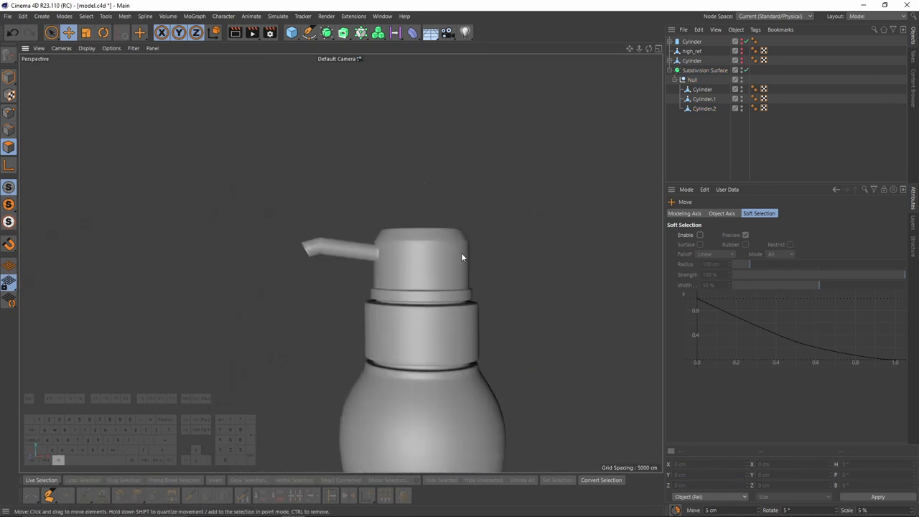
alt+middle_drag(462, 253, 443, 167)
alt+right_drag(442, 167, 358, 196)
alt+drag(359, 196, 371, 171)
alt+right_drag(371, 172, 430, 204)
alt+drag(430, 203, 451, 227)
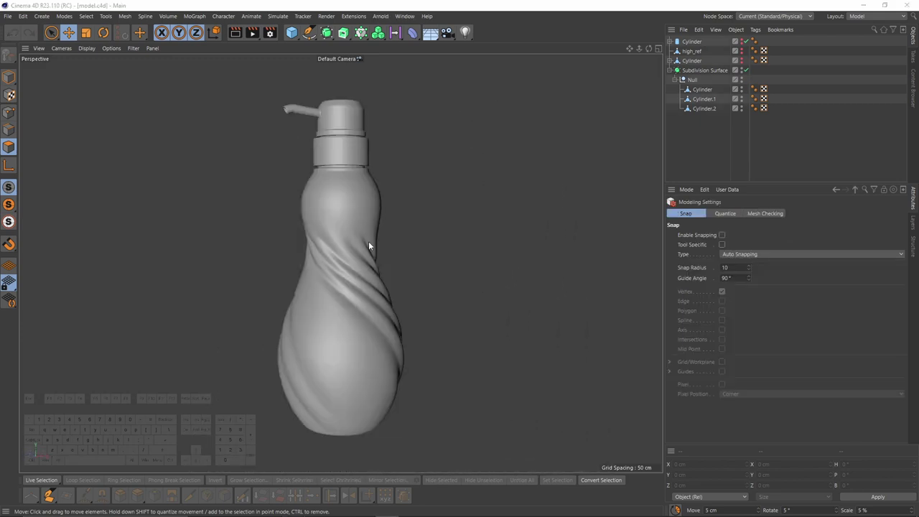
alt+drag(369, 242, 340, 246)
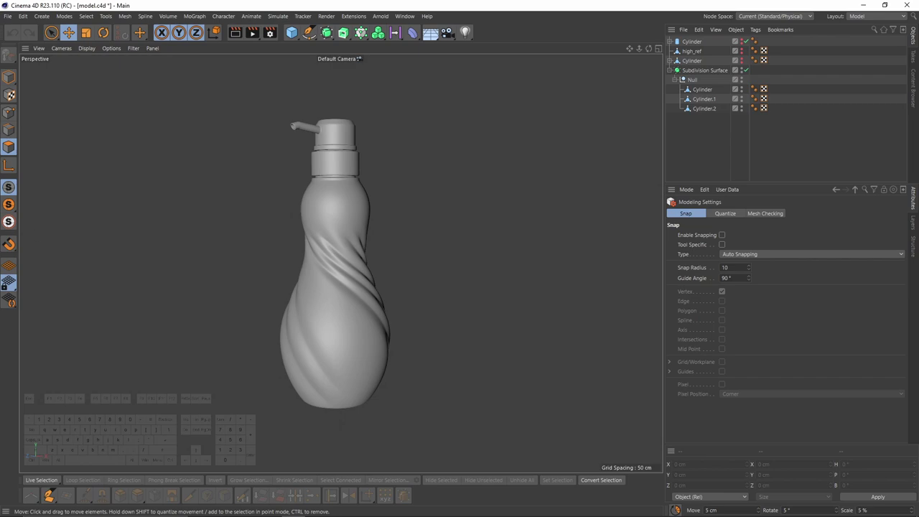